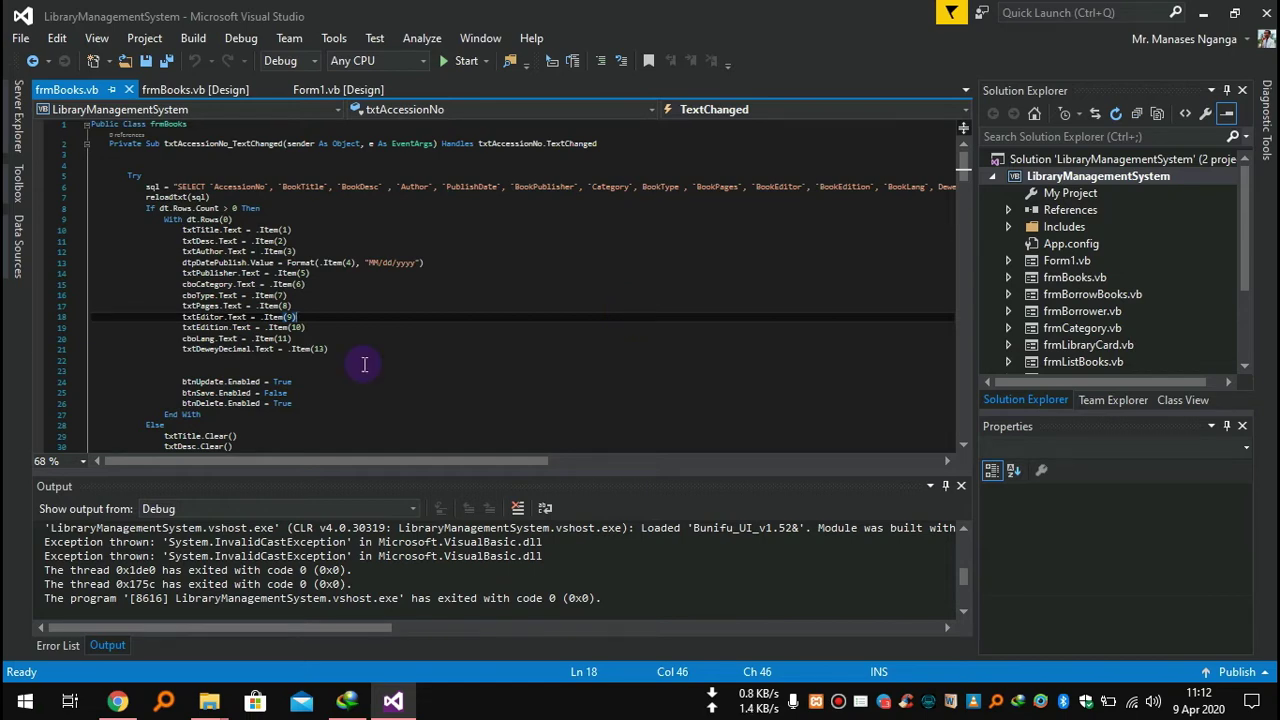
Scroll through frmBooks.vb and run the LibraryManagementSystem project in debug mode.
{"action": "scroll", "coordinate": [690, 302], "scroll_direction": "down", "scroll_amount": 9}
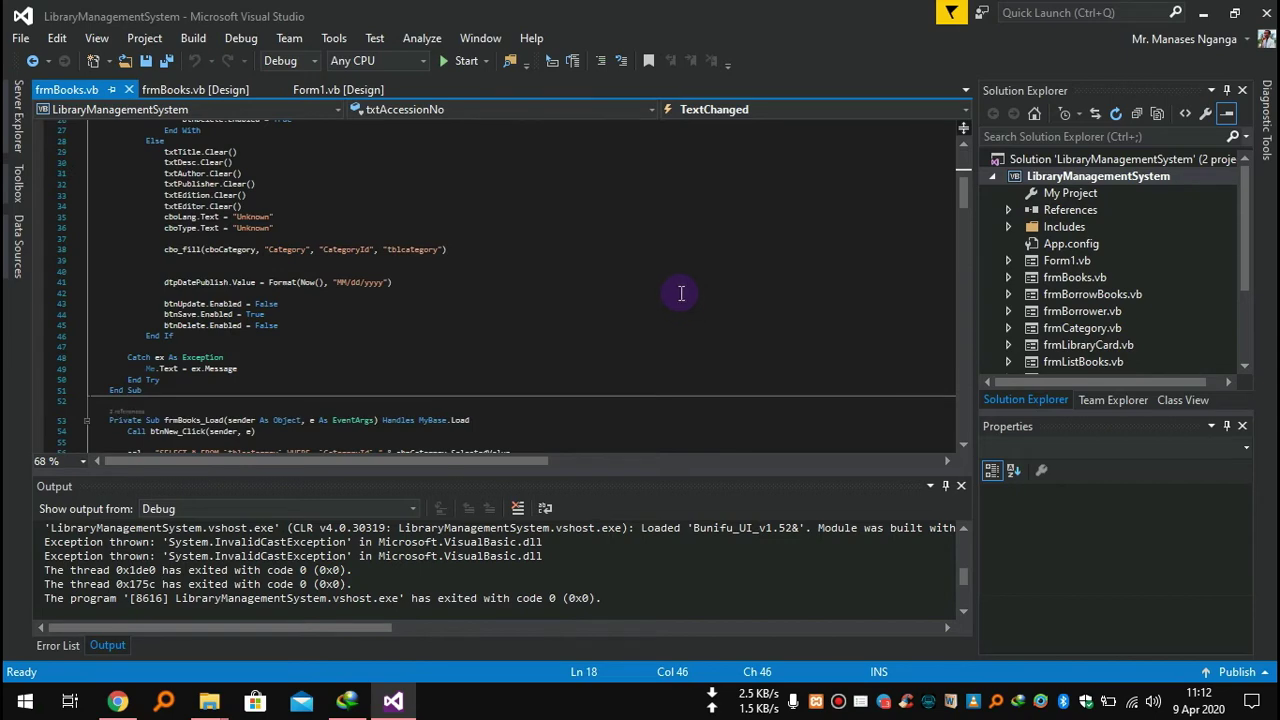
{"action": "left_click", "coordinate": [459, 66]}
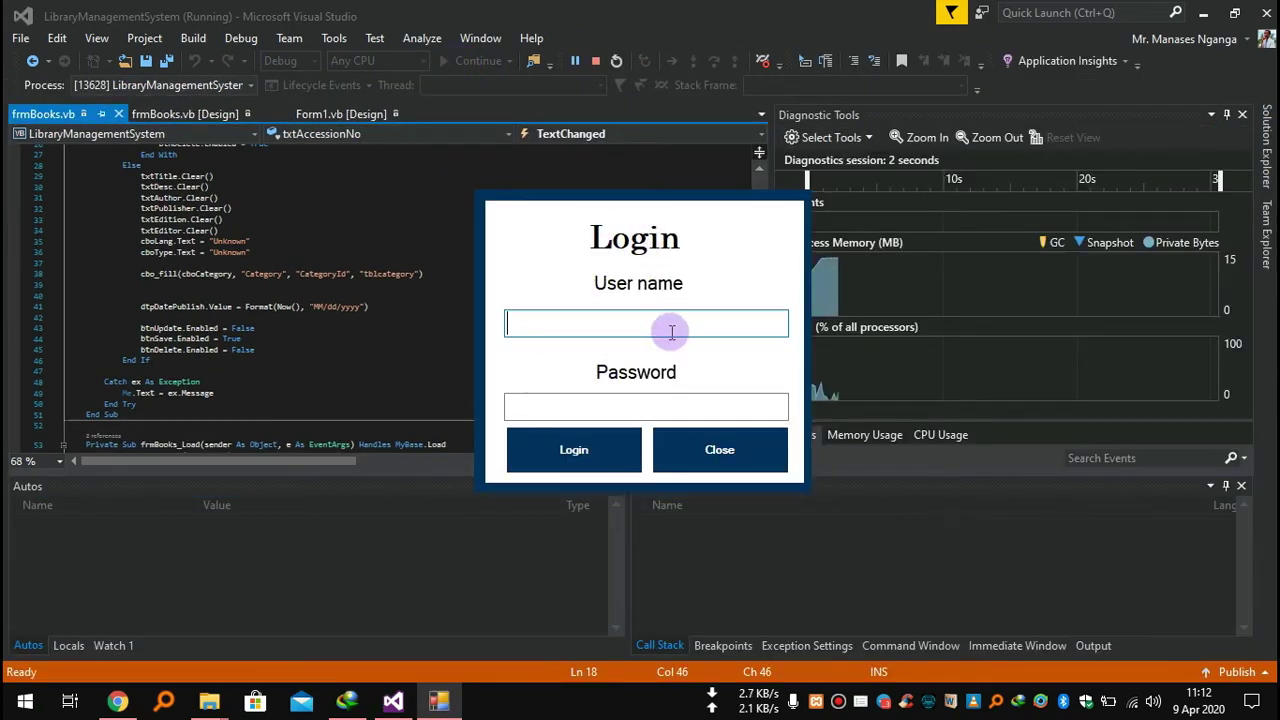
Log in with the librarian's user name and password and dismiss the success message.
{"action": "left_click", "coordinate": [546, 328]}
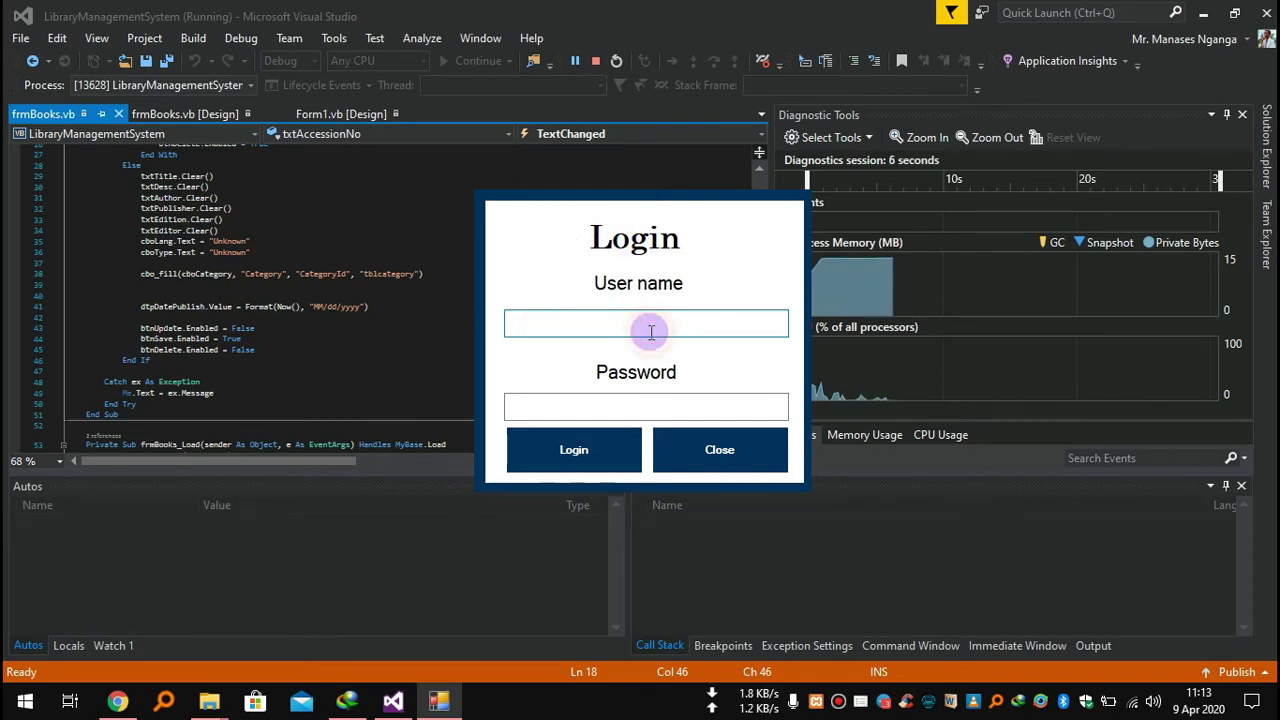
{"action": "type", "text": "admin"}
{"action": "key", "text": "Tab"}
{"action": "type", "text": "admin"}
{"action": "left_click", "coordinate": [557, 445]}
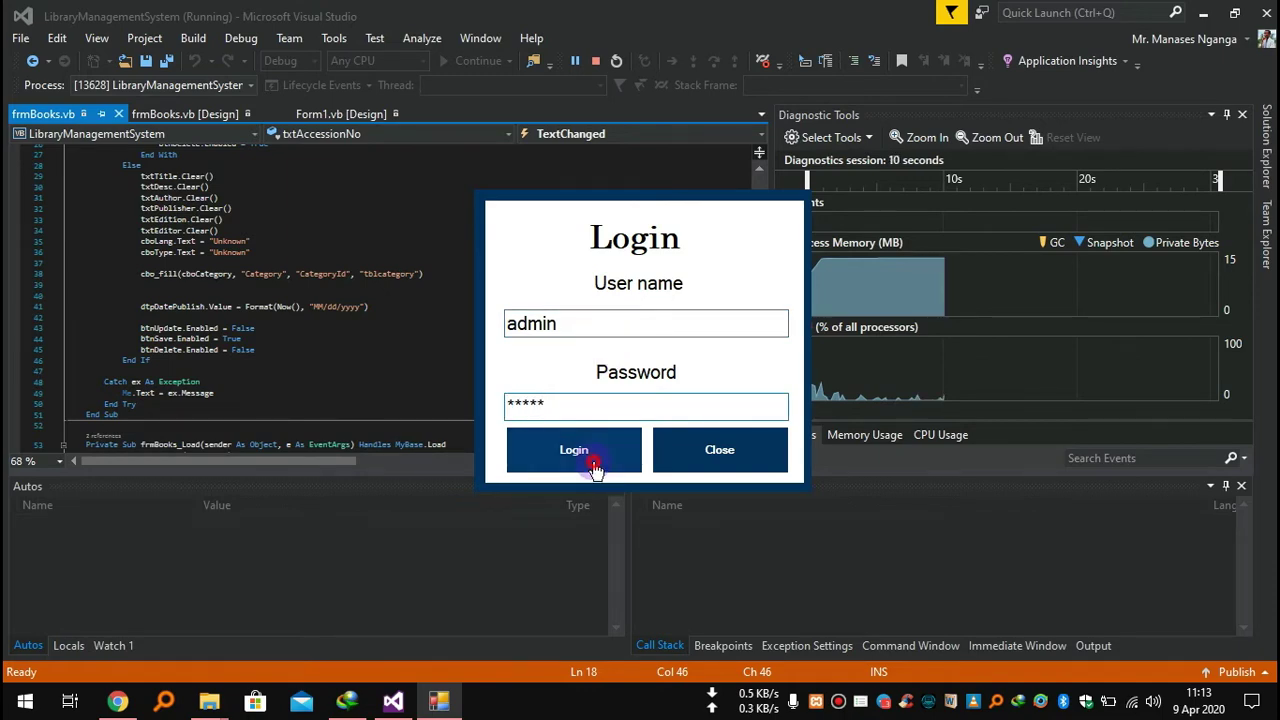
{"action": "left_click", "coordinate": [667, 409]}
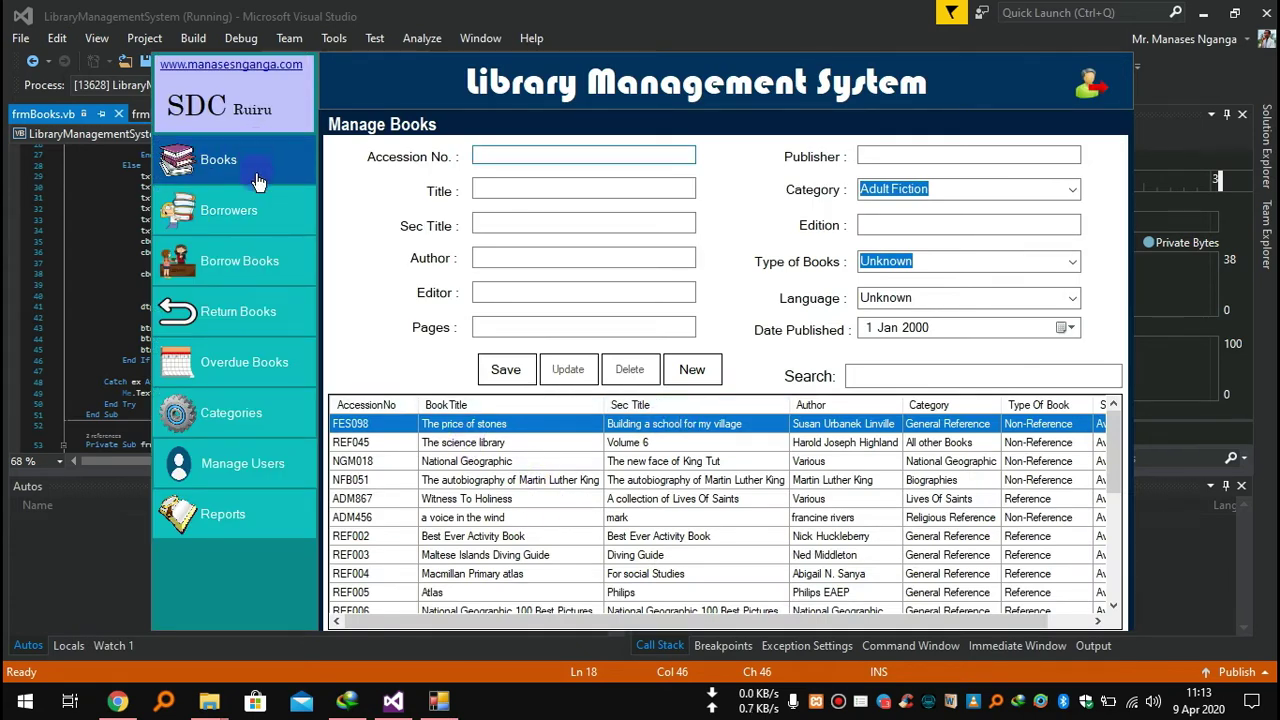
Visit Books, Borrowers, Borrow Books, Return Books, Categories, Manage Users and Reports, then return to Manage Books.
{"action": "left_click", "coordinate": [215, 160]}
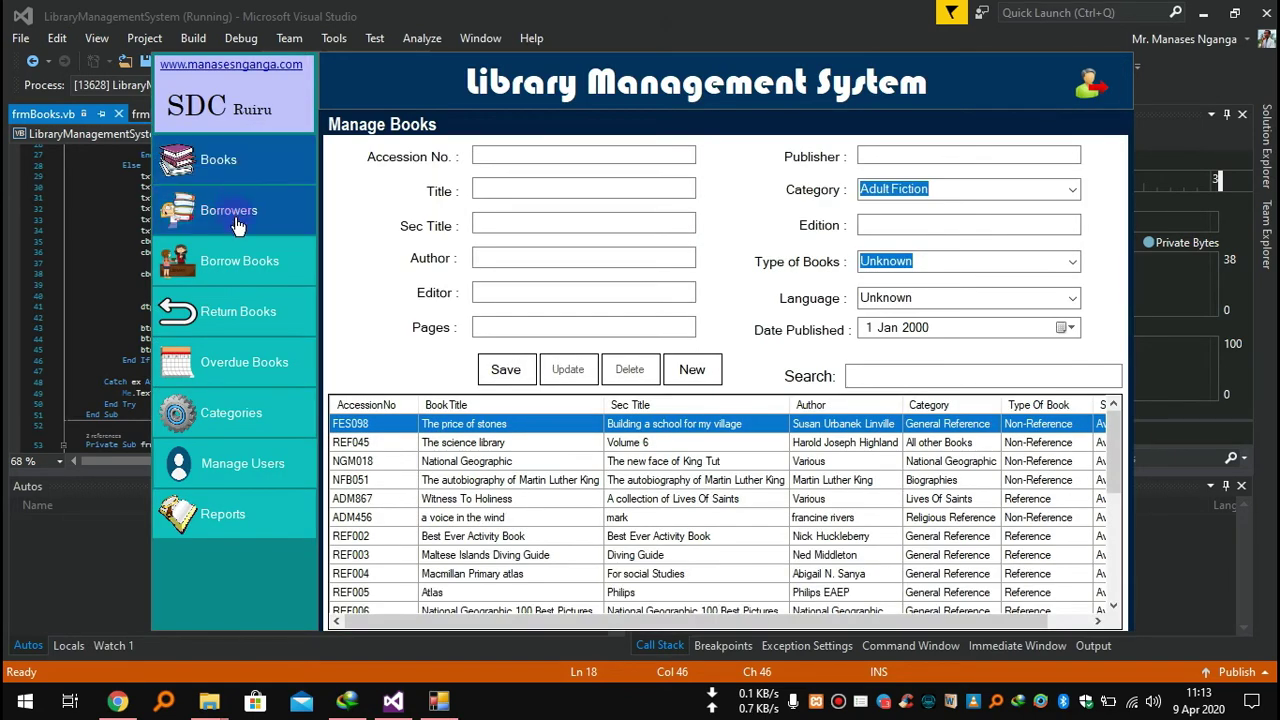
{"action": "left_click", "coordinate": [241, 224]}
{"action": "left_click", "coordinate": [250, 260]}
{"action": "left_click", "coordinate": [250, 310]}
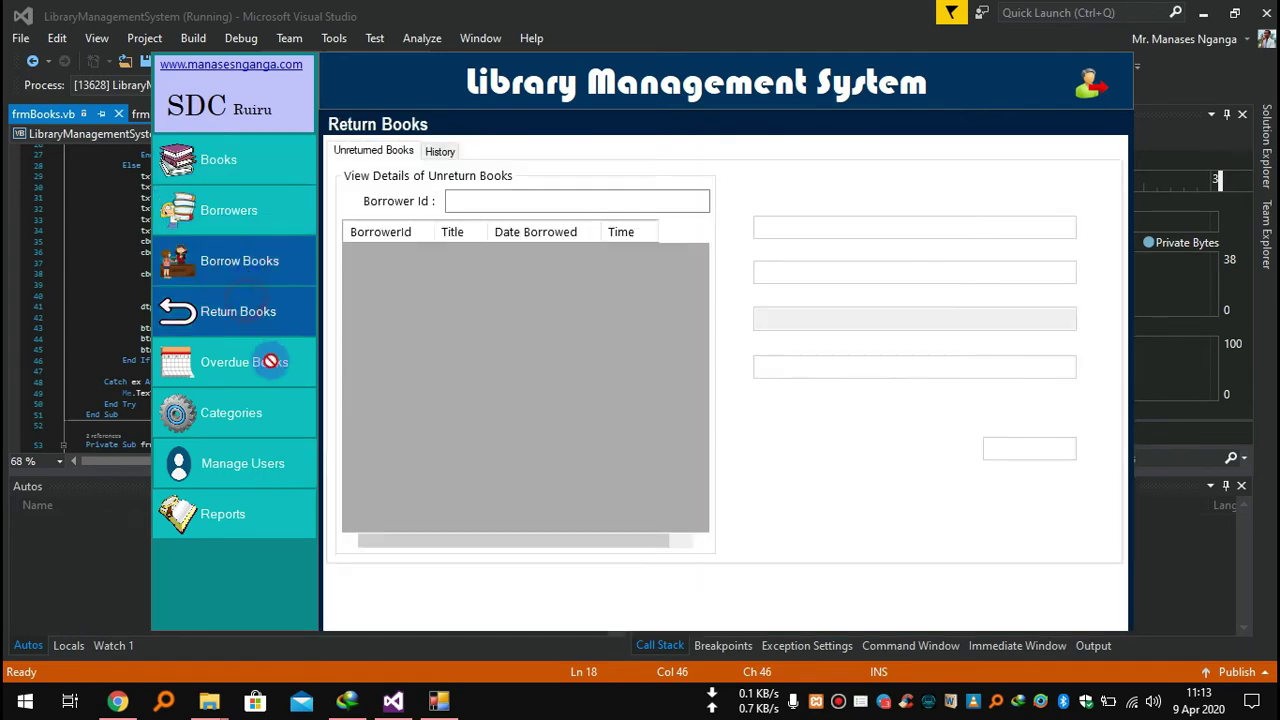
{"action": "left_click", "coordinate": [255, 428]}
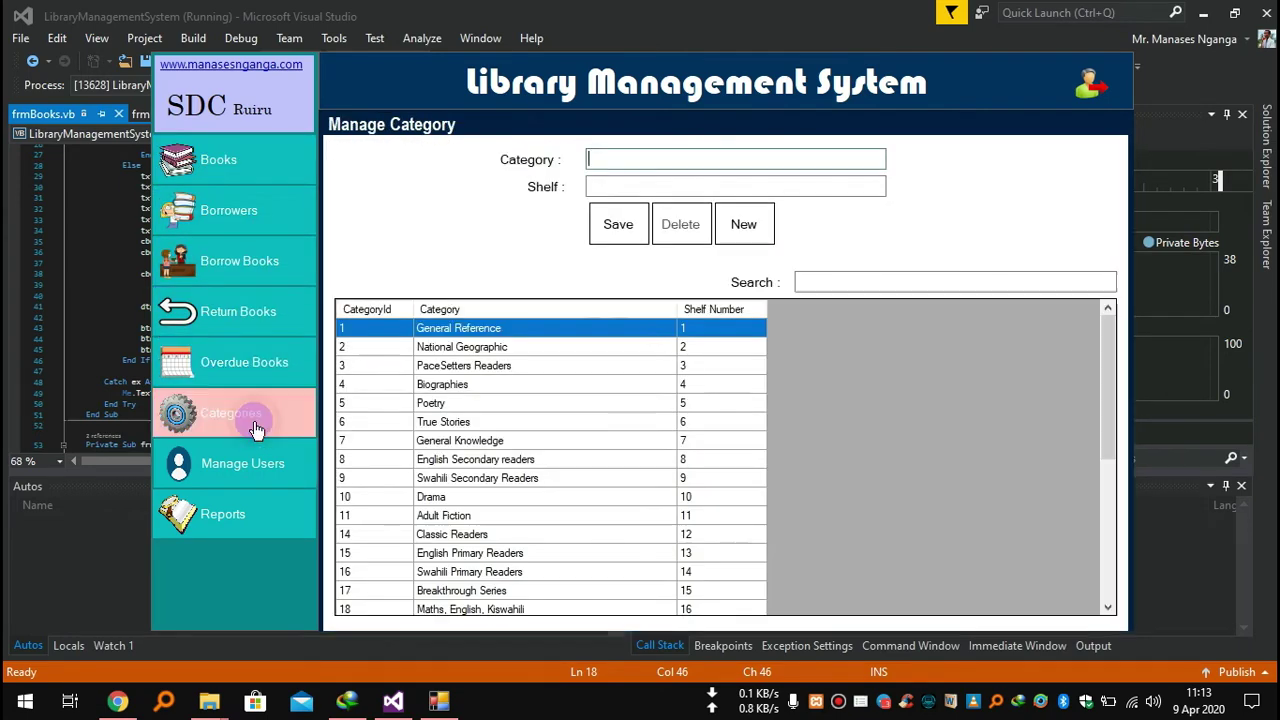
{"action": "left_click", "coordinate": [251, 478]}
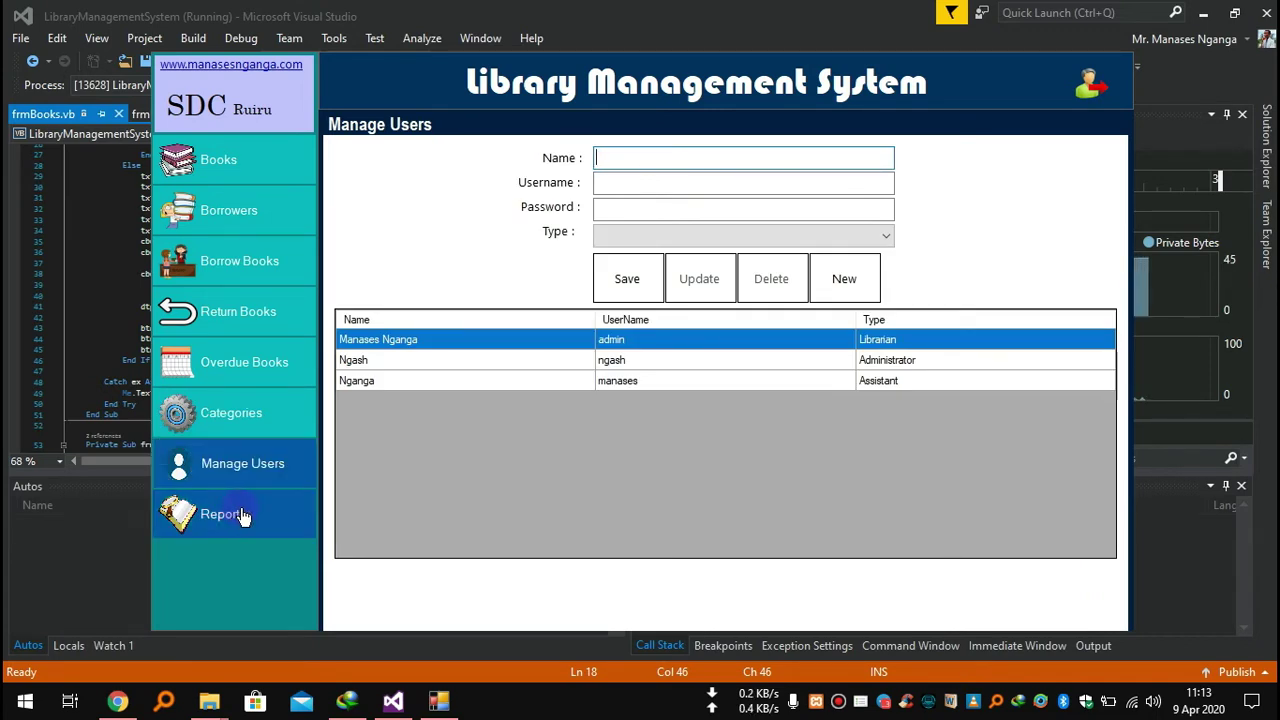
{"action": "left_click", "coordinate": [250, 499]}
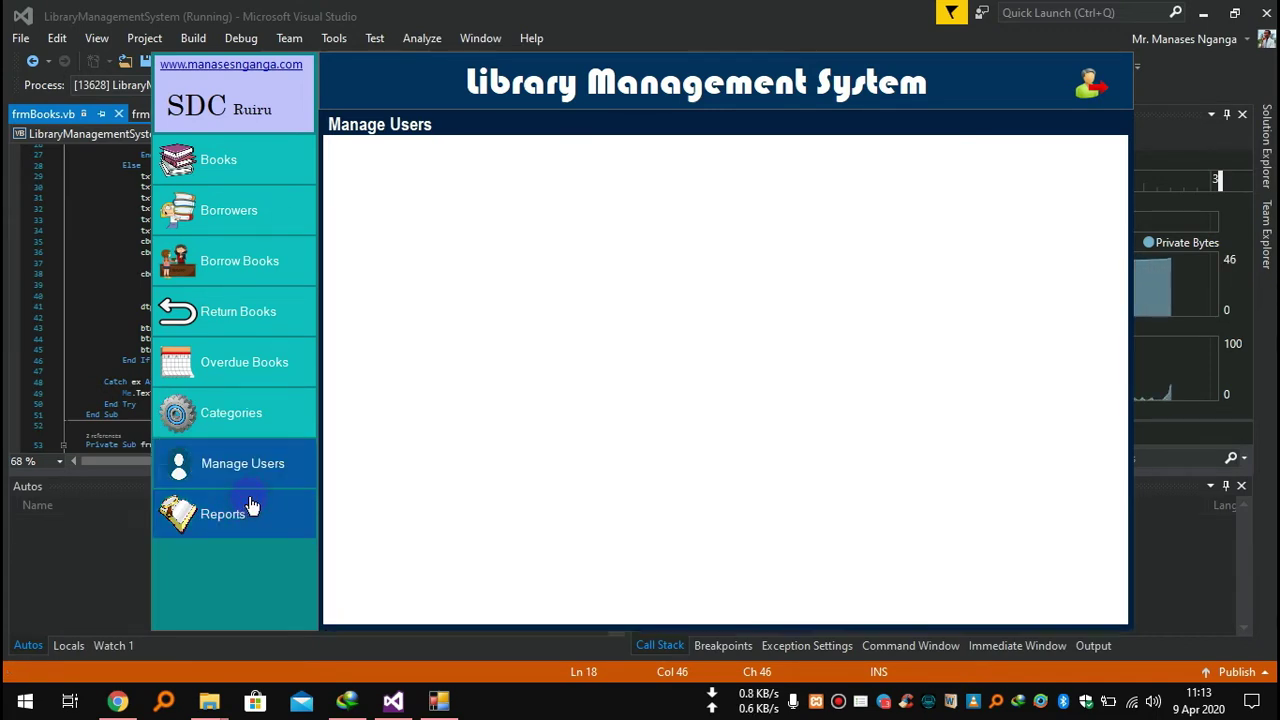
{"action": "left_click", "coordinate": [252, 163]}
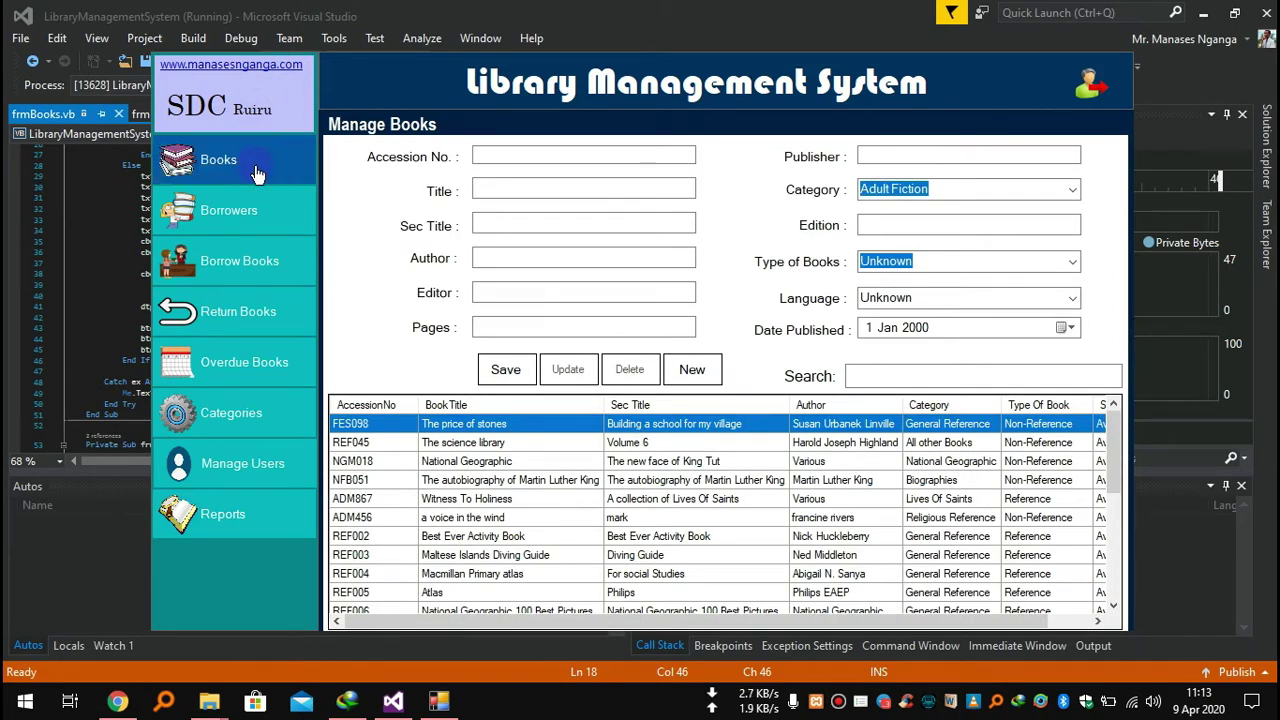
{"action": "left_click", "coordinate": [526, 155]}
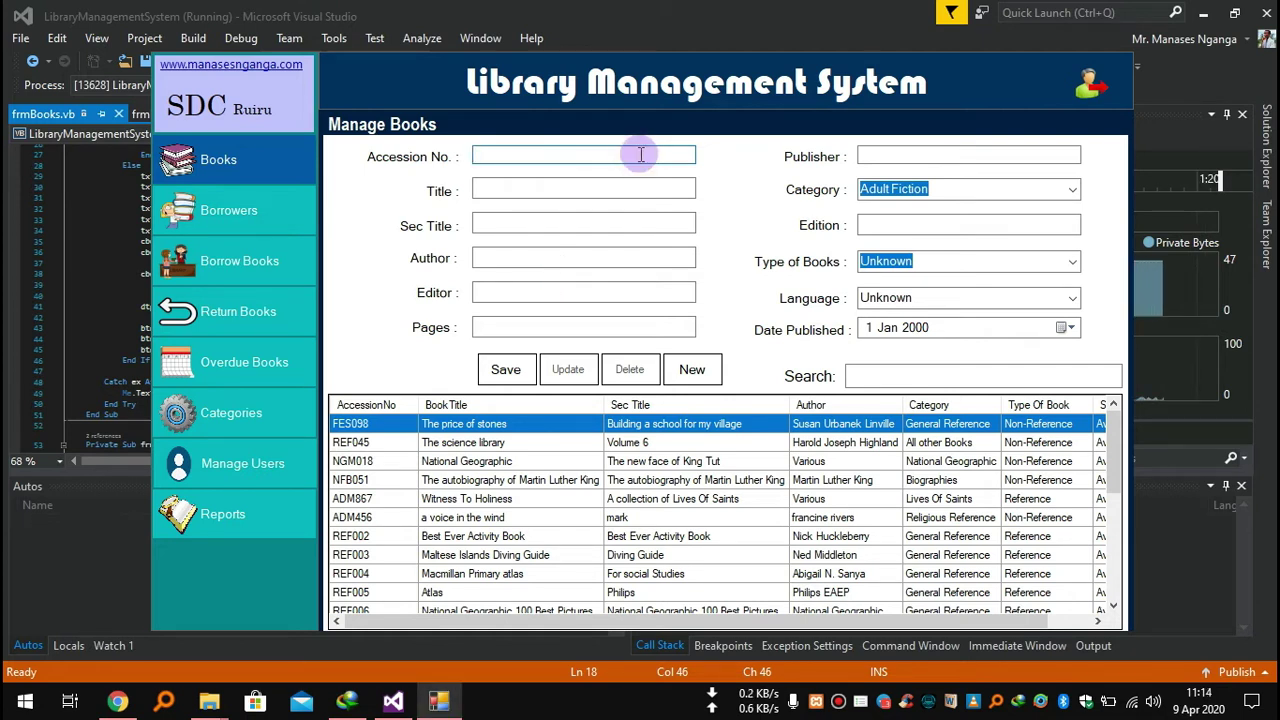
Enter accession FPT006 and title 'Poems from East Africa', copying the title into Sec Title.
{"action": "type", "text": "F"}
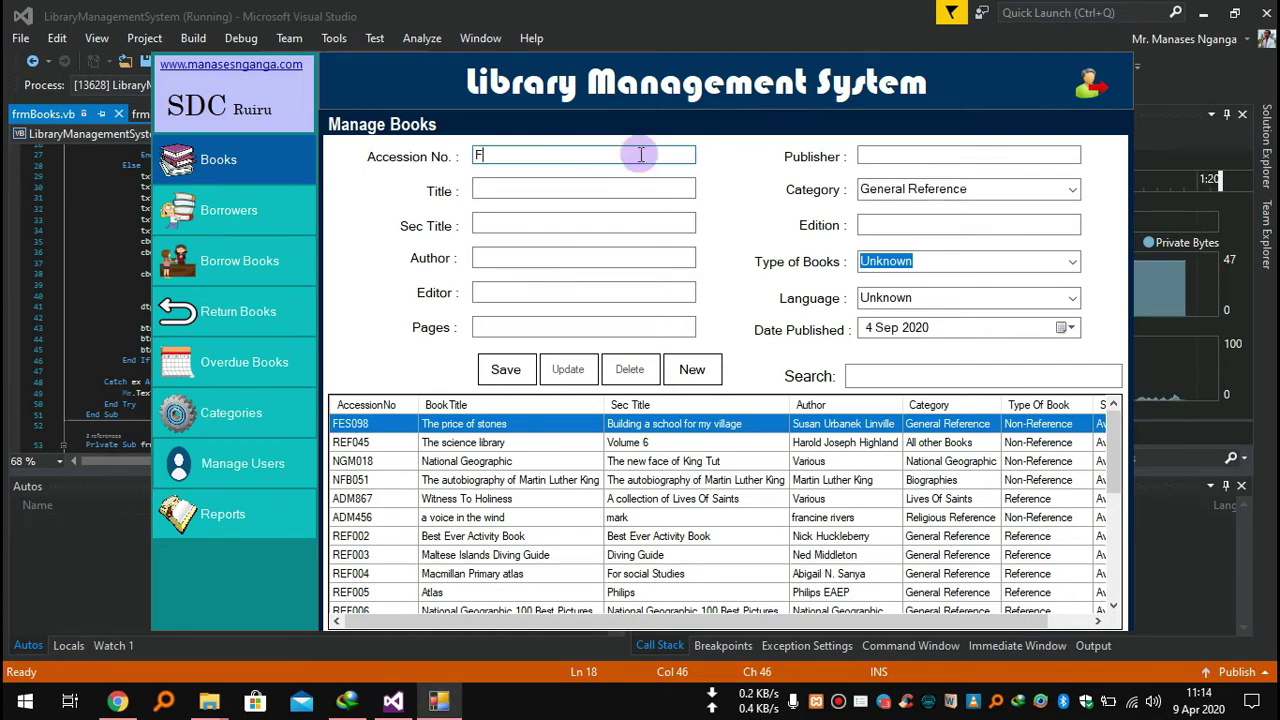
{"action": "type", "text": "PT006"}
{"action": "left_click", "coordinate": [619, 181]}
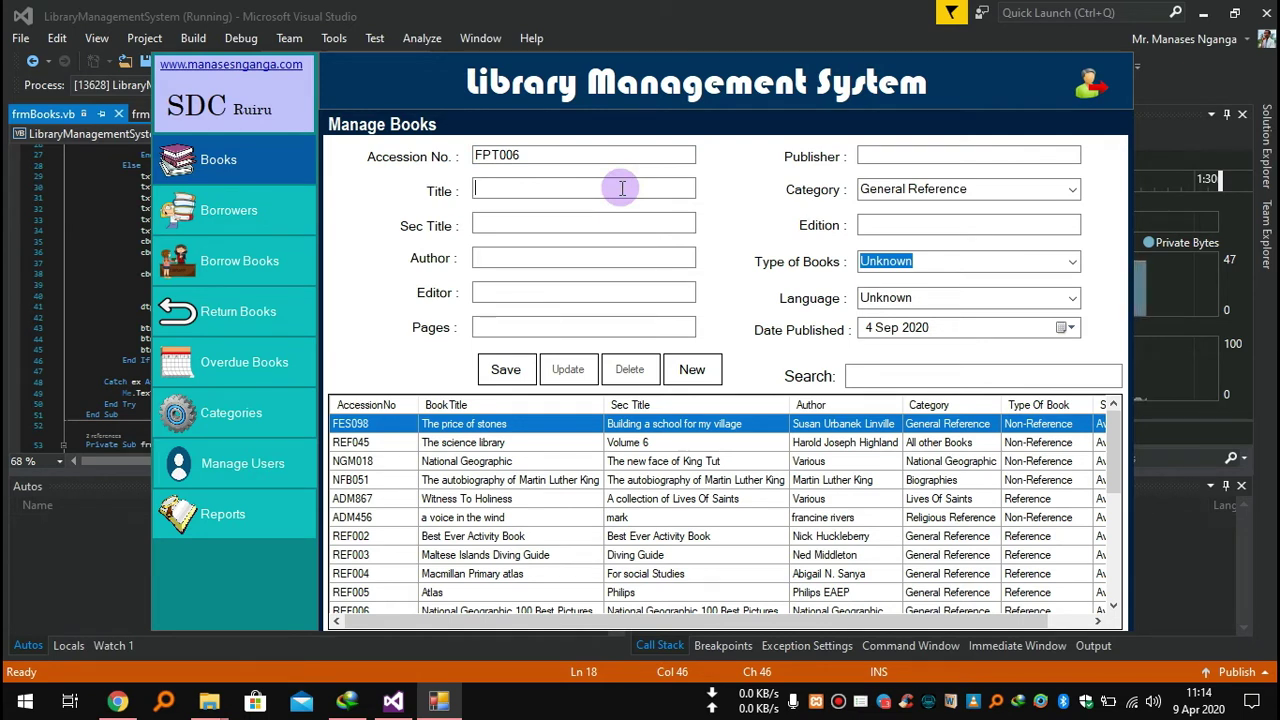
{"action": "type", "text": "Poems"}
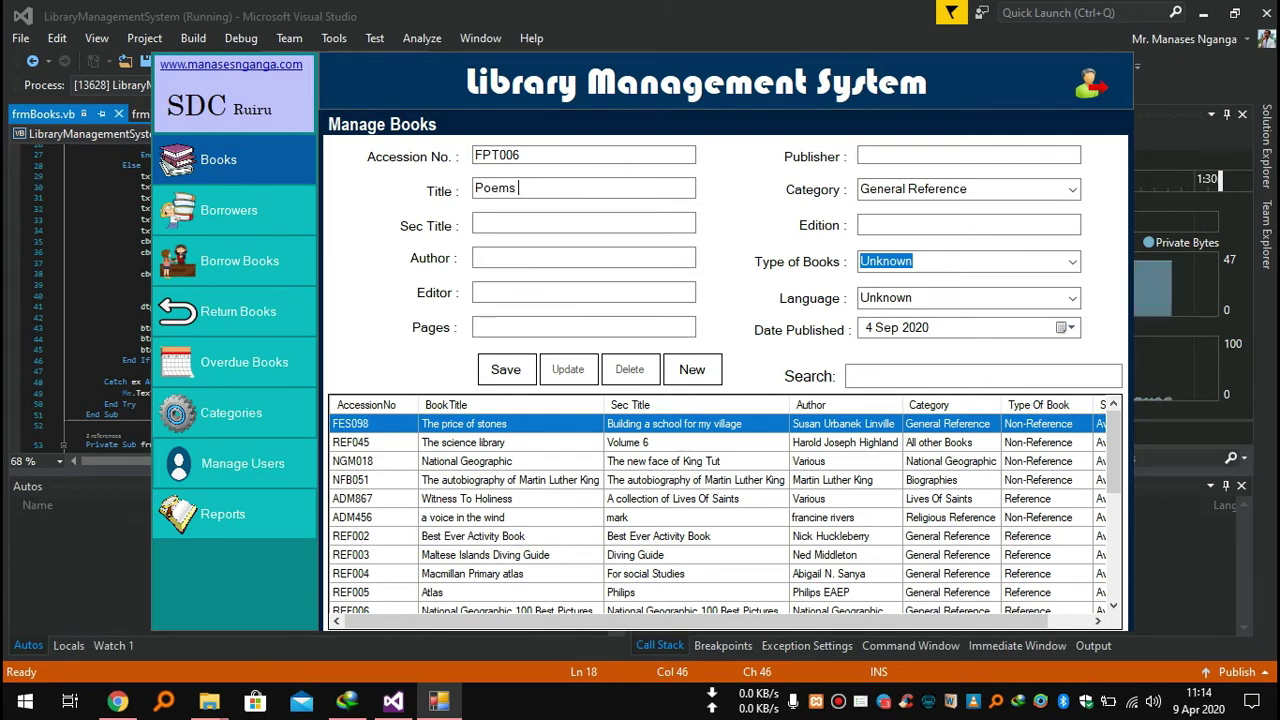
{"action": "type", "text": " from Ea"}
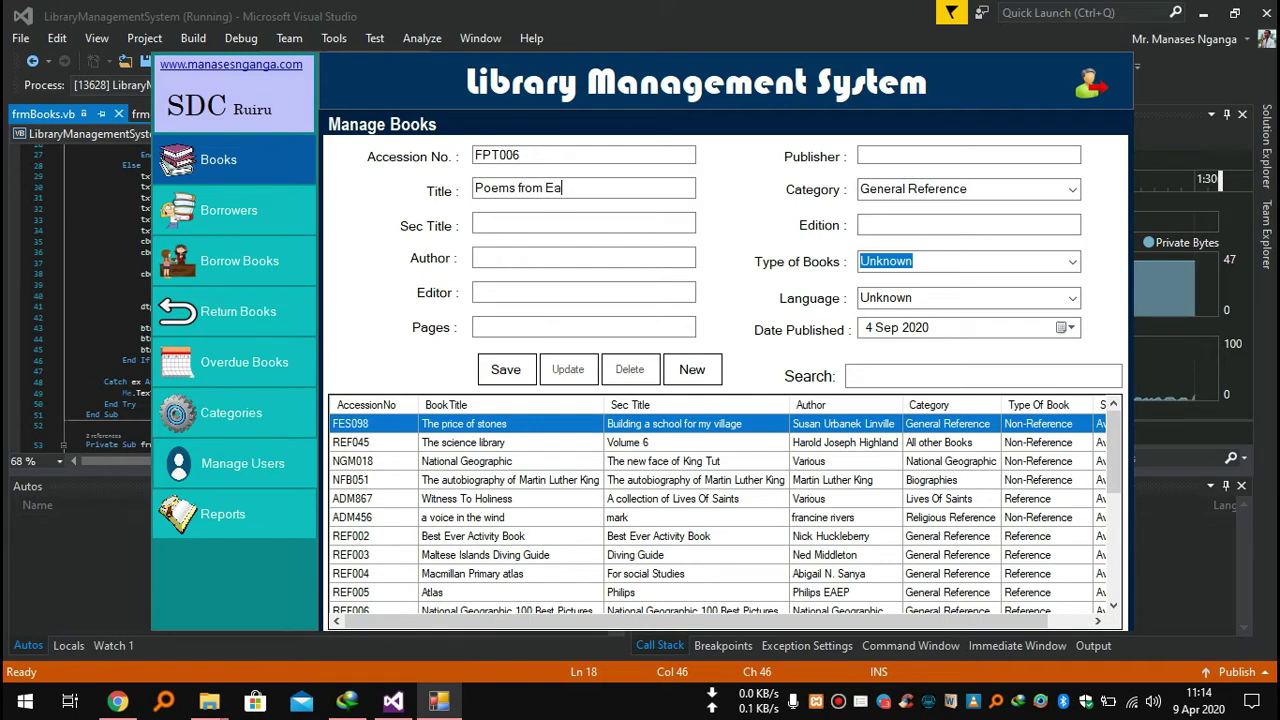
{"action": "type", "text": "st"}
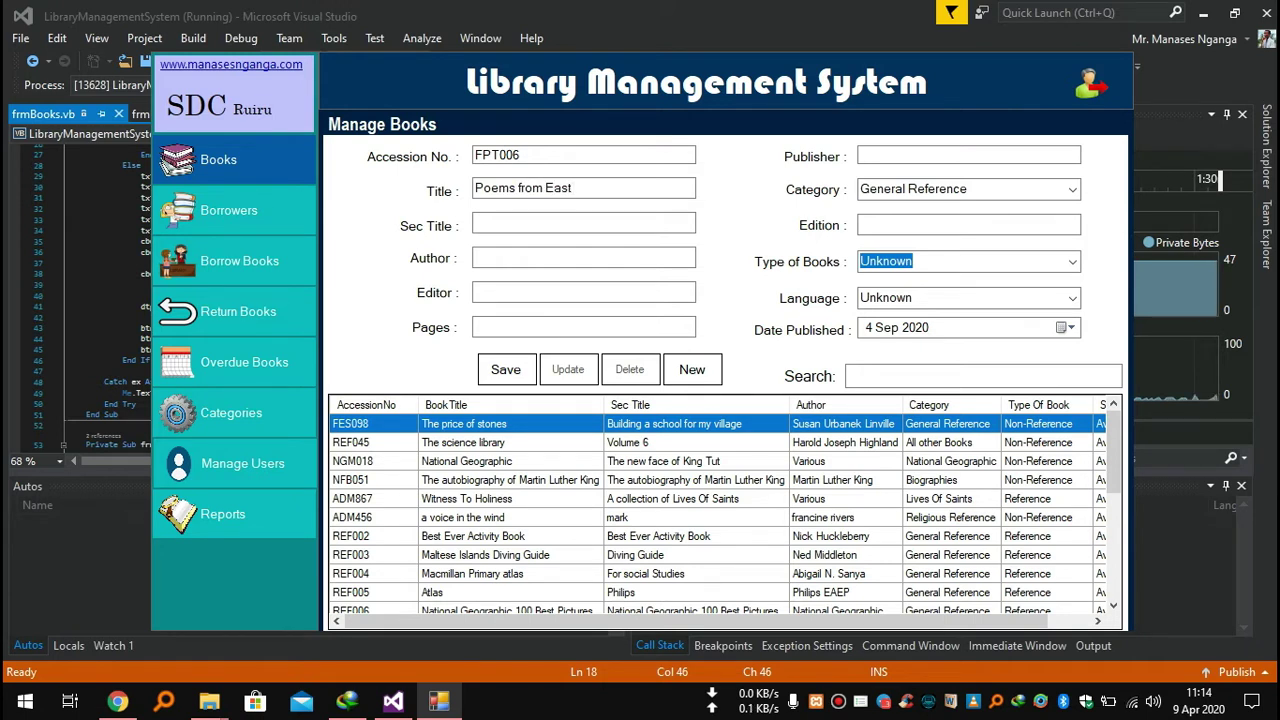
{"action": "type", "text": " Africa"}
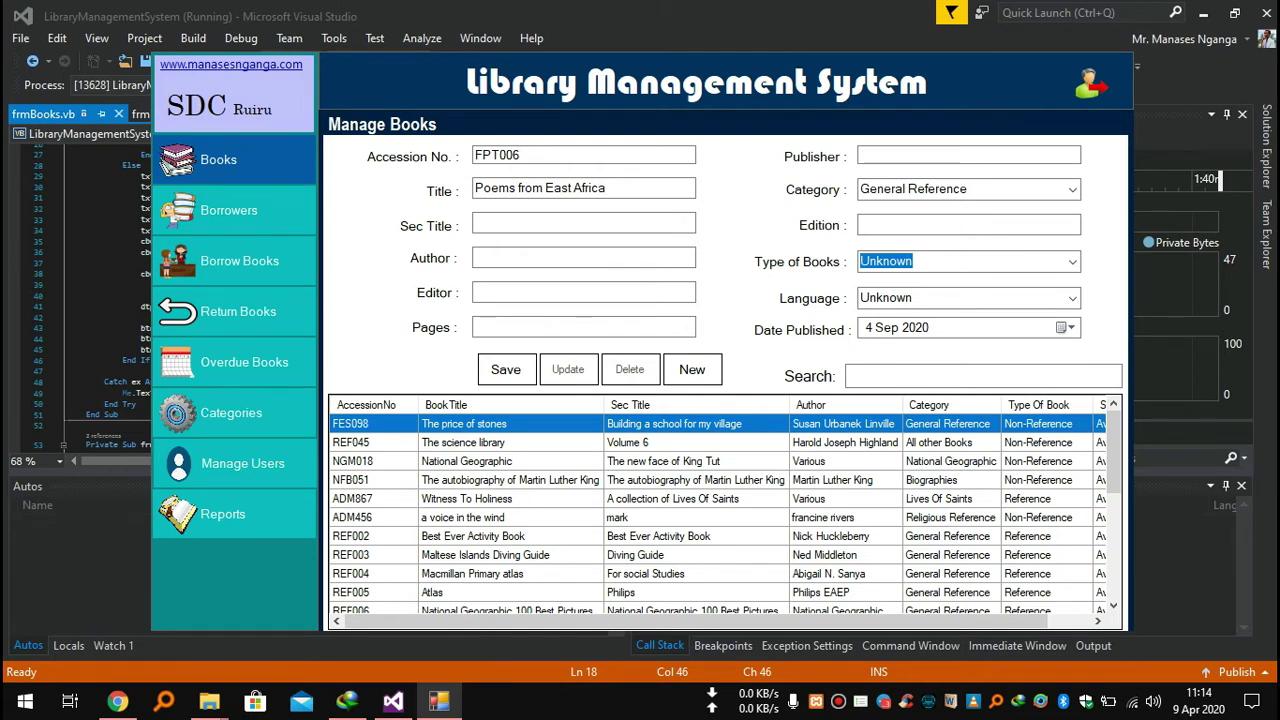
{"action": "left_click", "coordinate": [568, 220]}
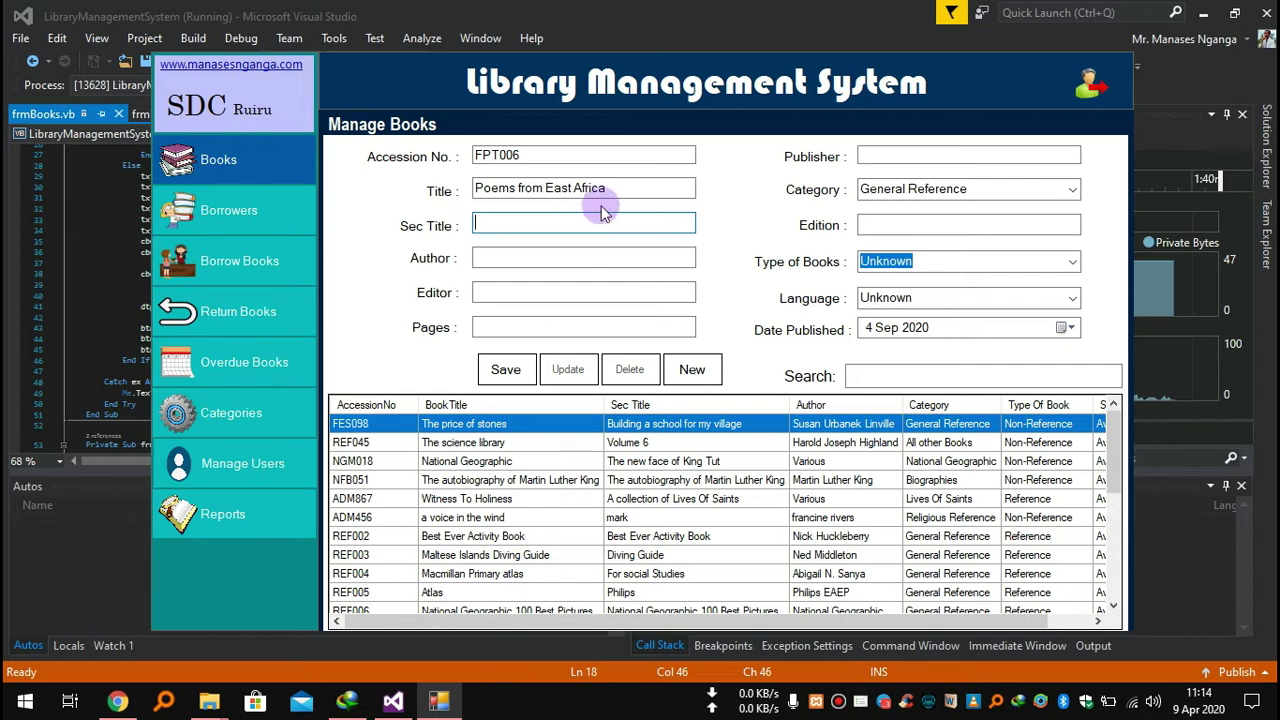
{"action": "left_click", "coordinate": [607, 189]}
{"action": "key", "text": "ctrl+a"}
{"action": "key", "text": "ctrl+c"}
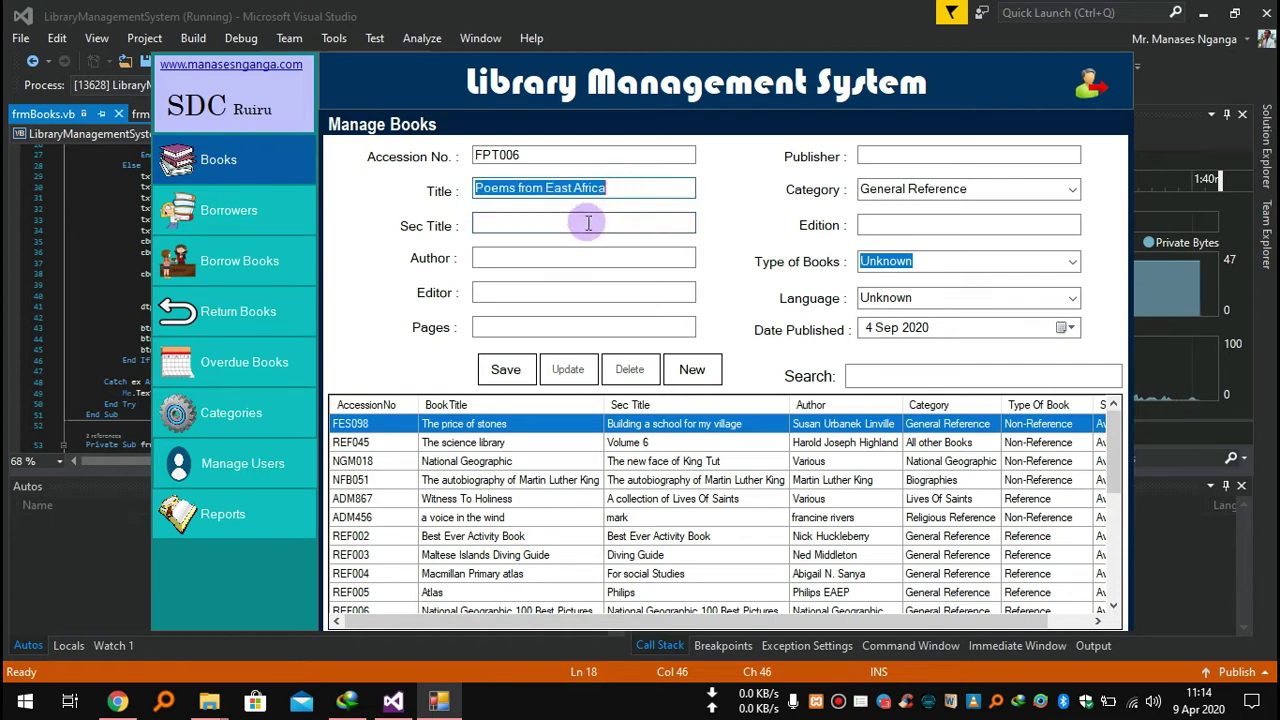
{"action": "left_click", "coordinate": [586, 221]}
{"action": "key", "text": "ctrl+v"}
Fill in the author, editor 'Various' and 190 pages.
{"action": "left_click", "coordinate": [571, 256]}
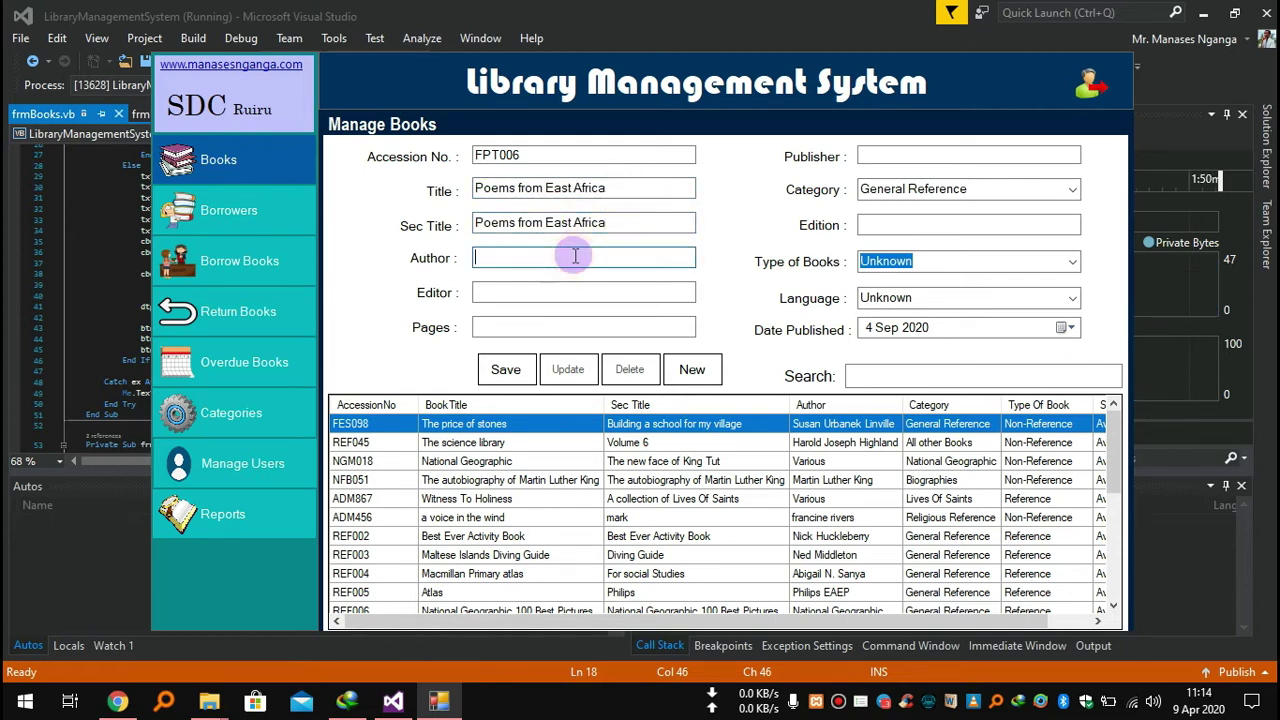
{"action": "type", "text": "David Cook"}
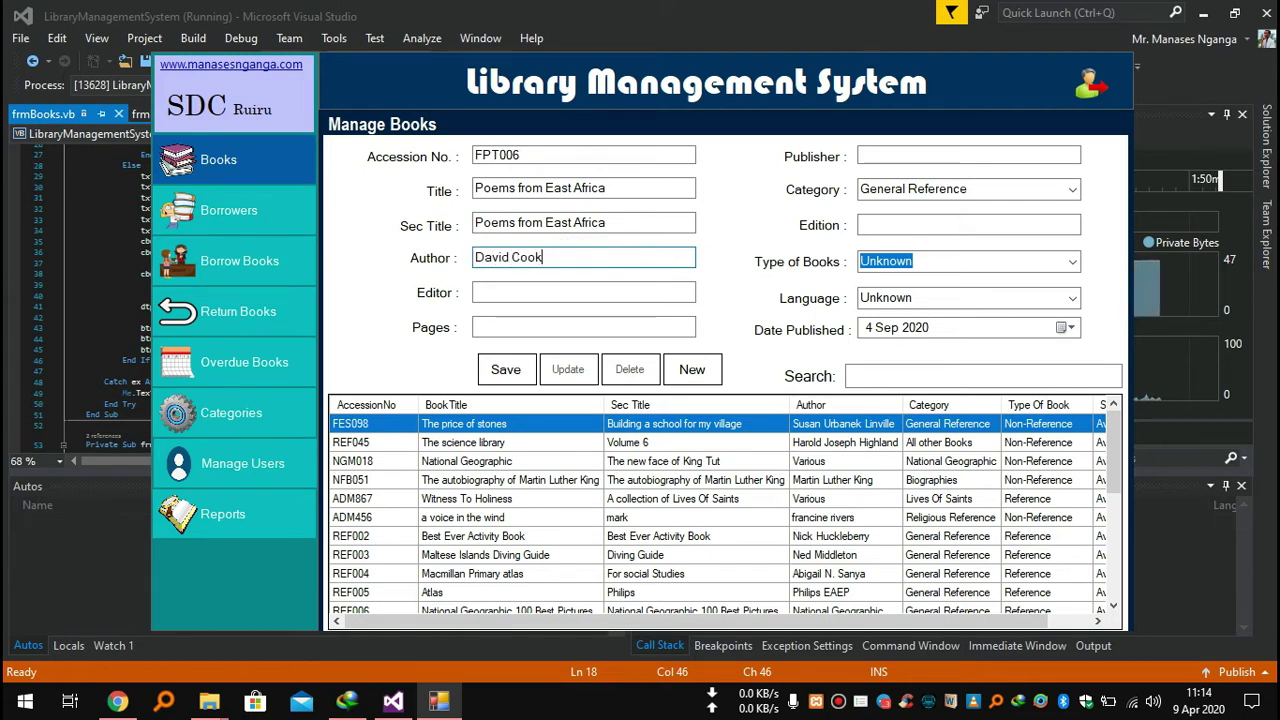
{"action": "left_click", "coordinate": [514, 294]}
{"action": "type", "text": "Various"}
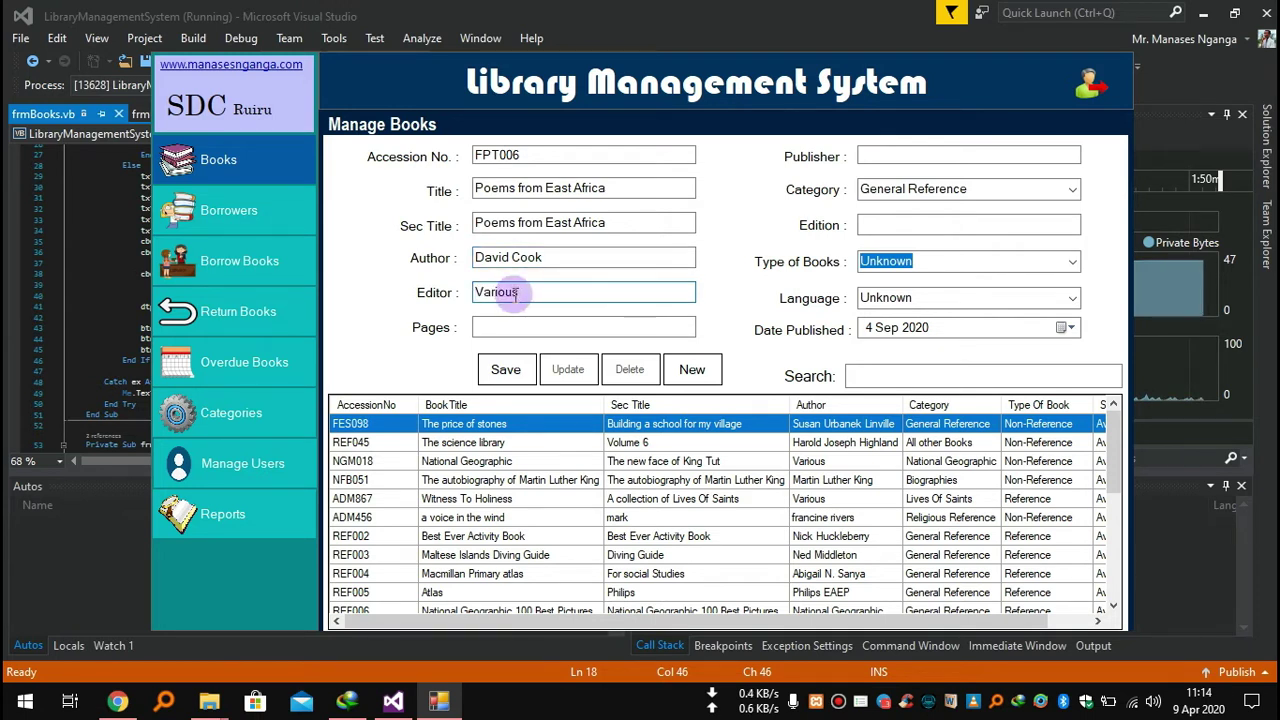
{"action": "left_click", "coordinate": [524, 326]}
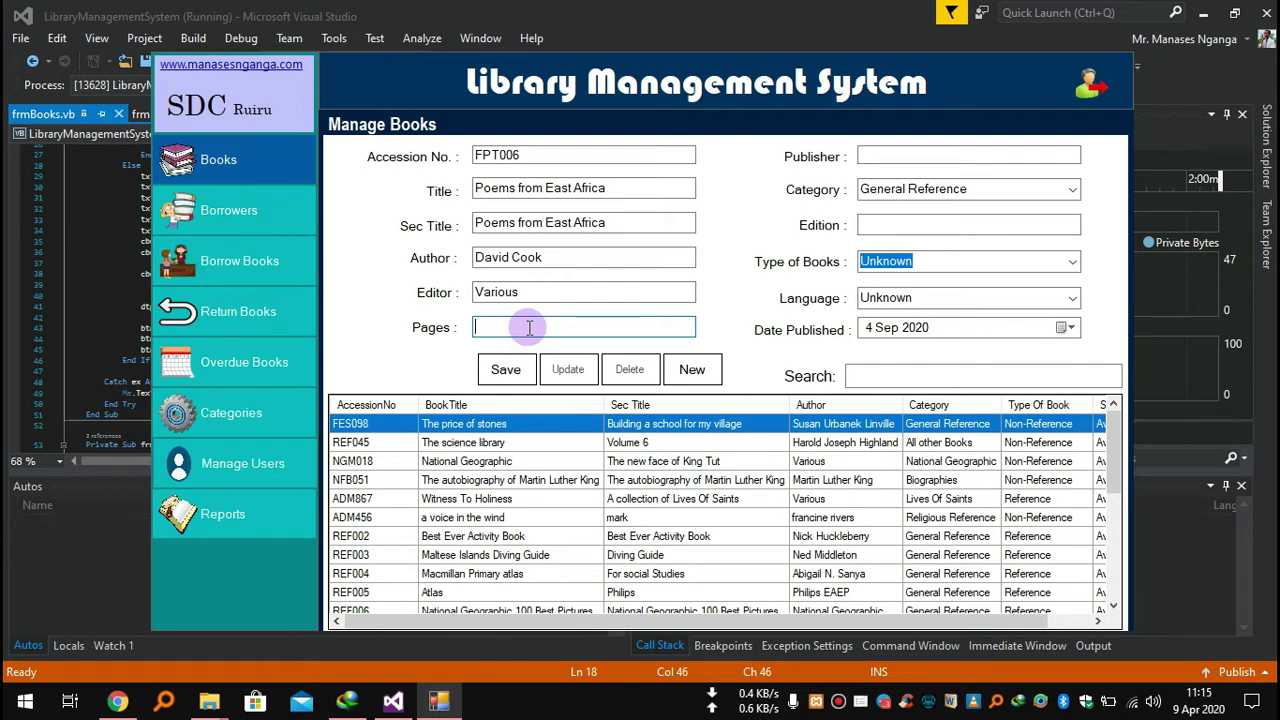
{"action": "type", "text": "19"}
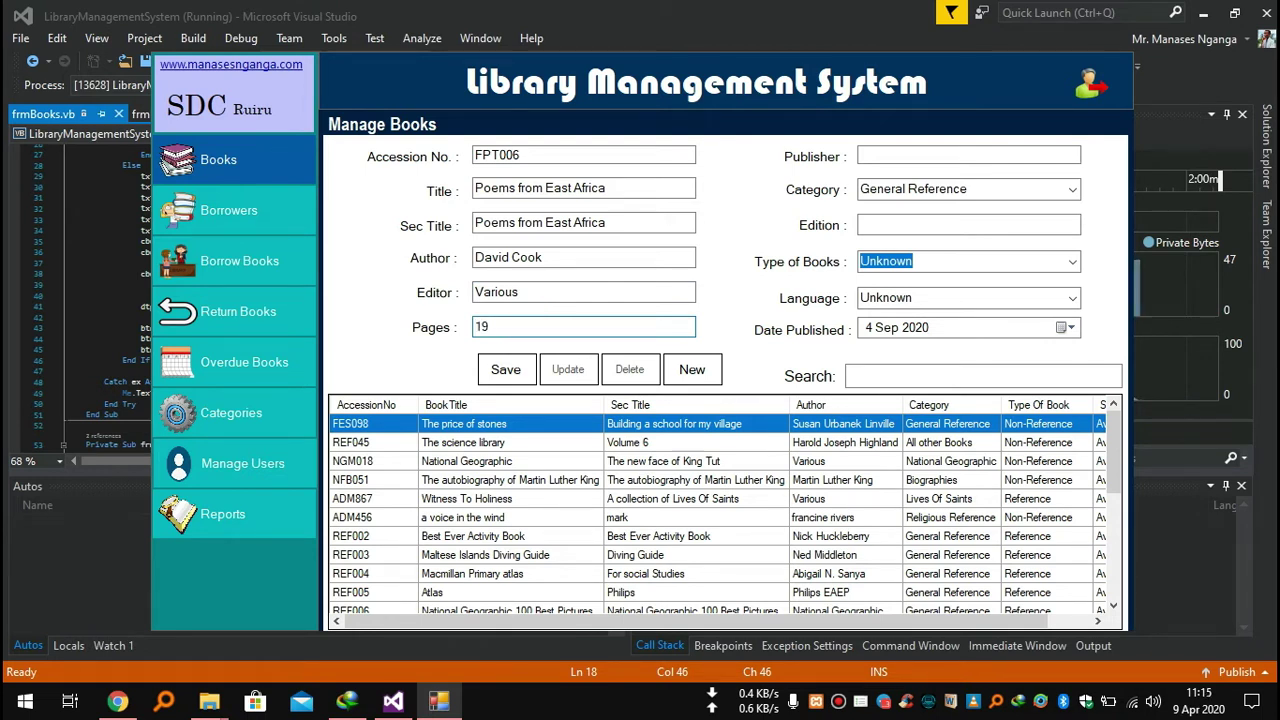
{"action": "type", "text": "0"}
{"action": "left_click", "coordinate": [899, 157]}
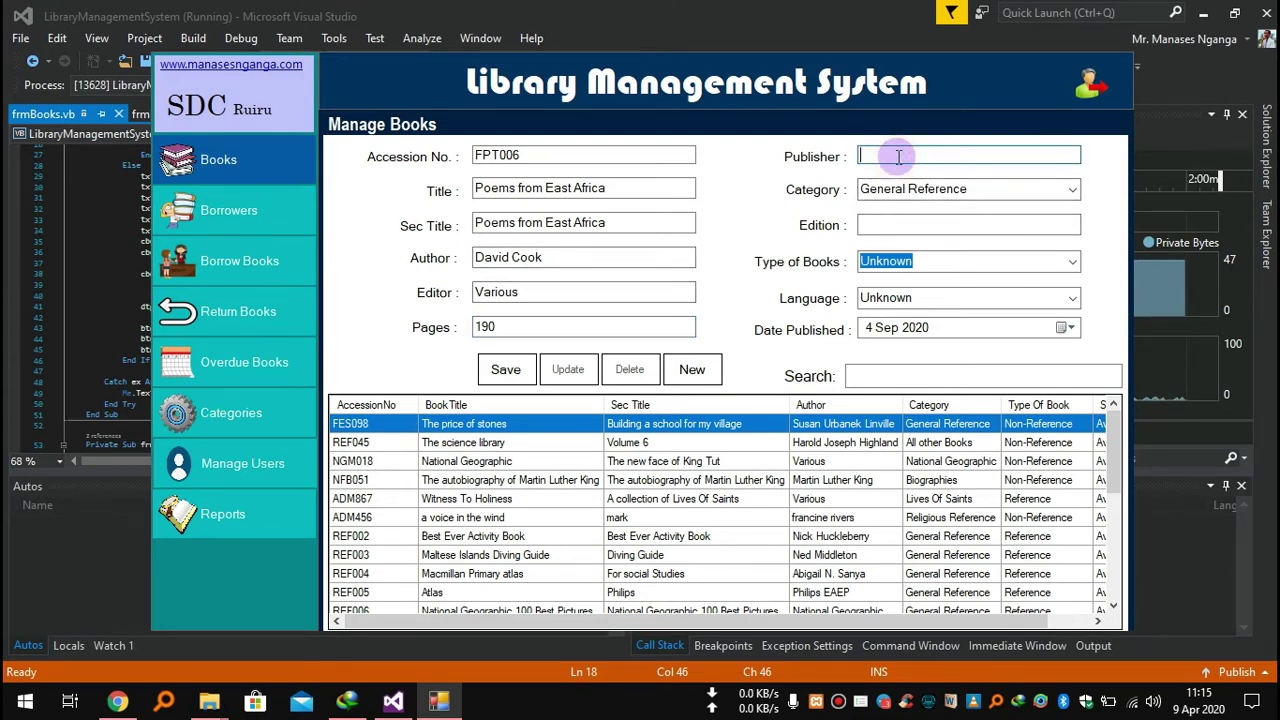
Enter the publisher and set the book category to Poetry.
{"action": "type", "text": "E"}
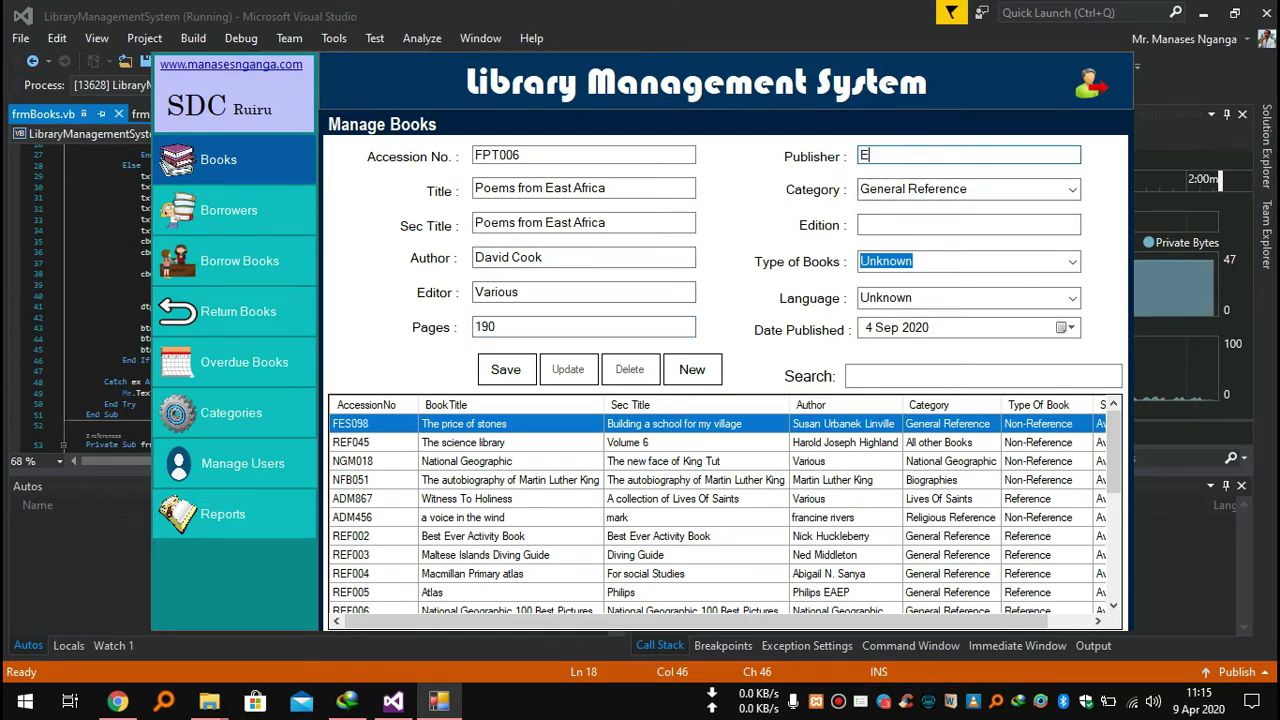
{"action": "type", "text": ".A.E.P"}
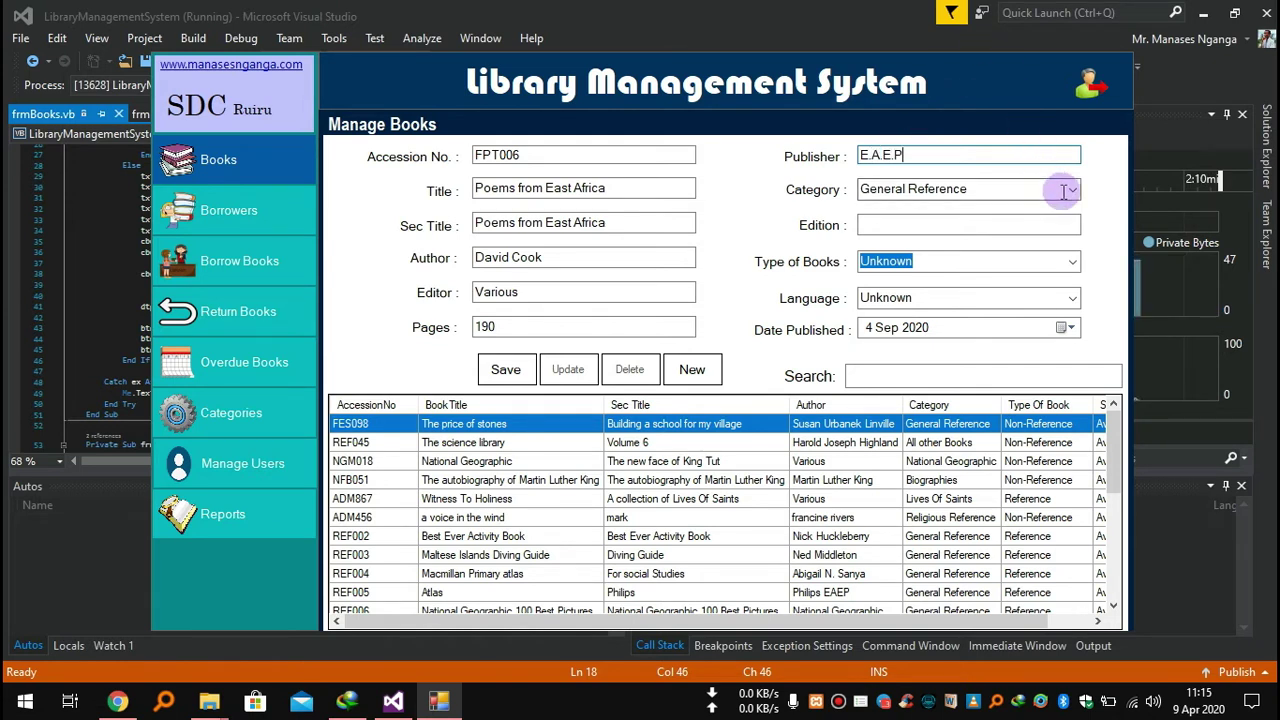
{"action": "left_click", "coordinate": [1068, 190]}
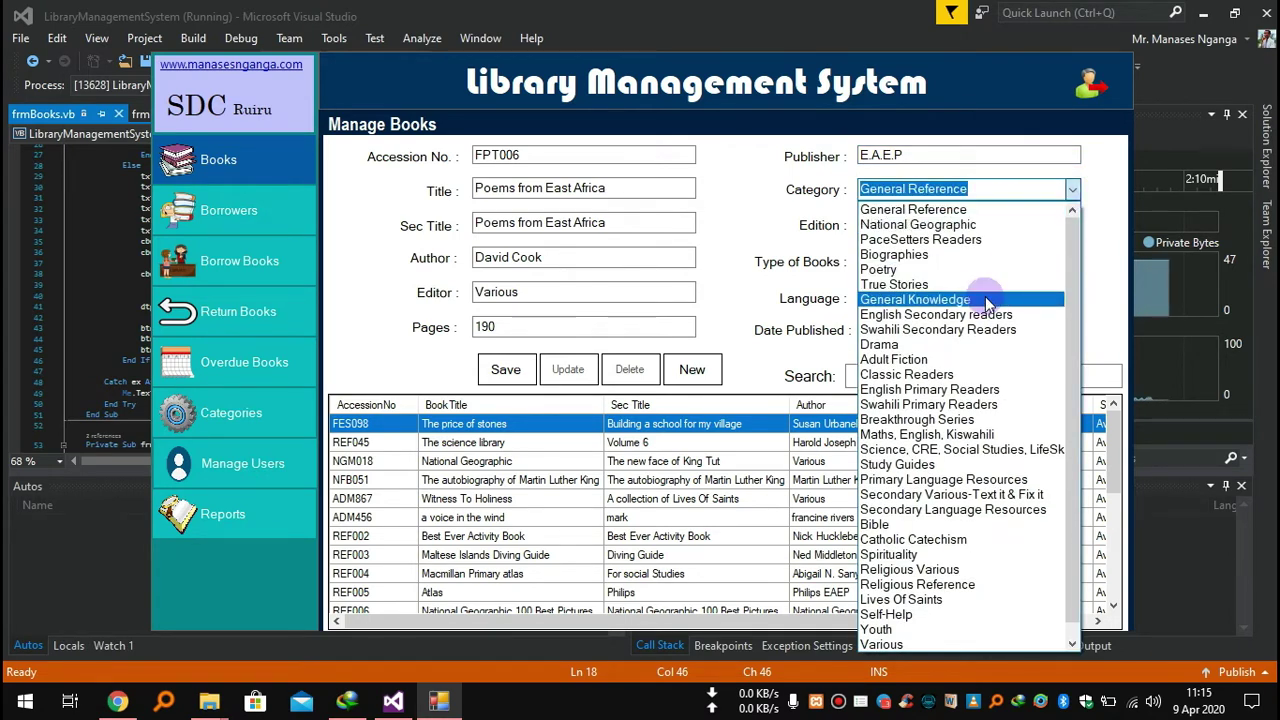
{"action": "left_click", "coordinate": [965, 270]}
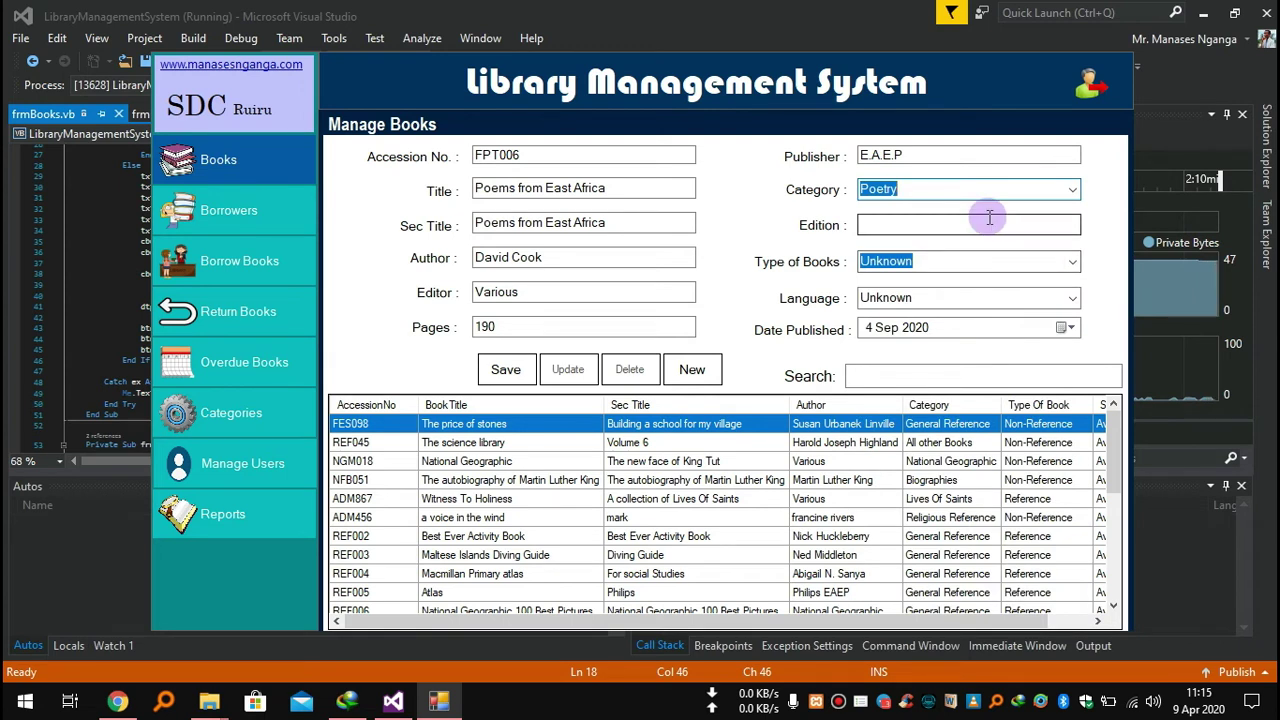
Set edition 2016, book type Non-Reference and language English.
{"action": "left_click", "coordinate": [941, 226]}
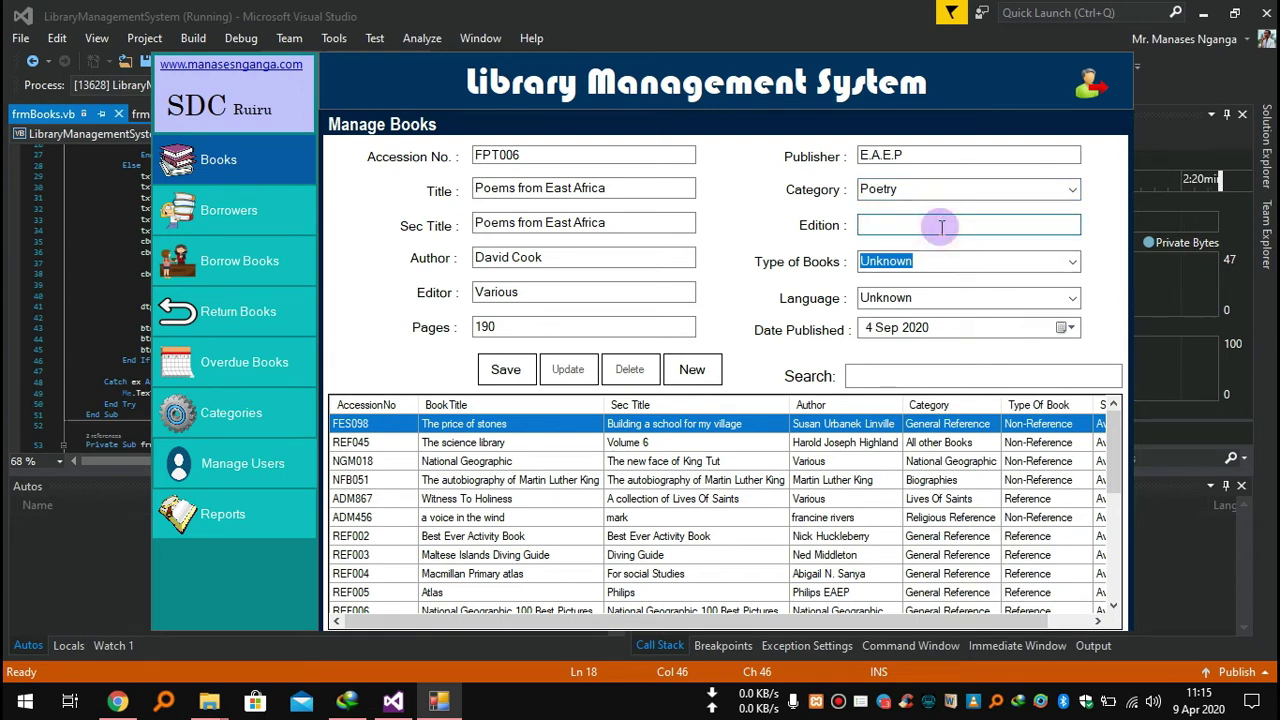
{"action": "type", "text": "20"}
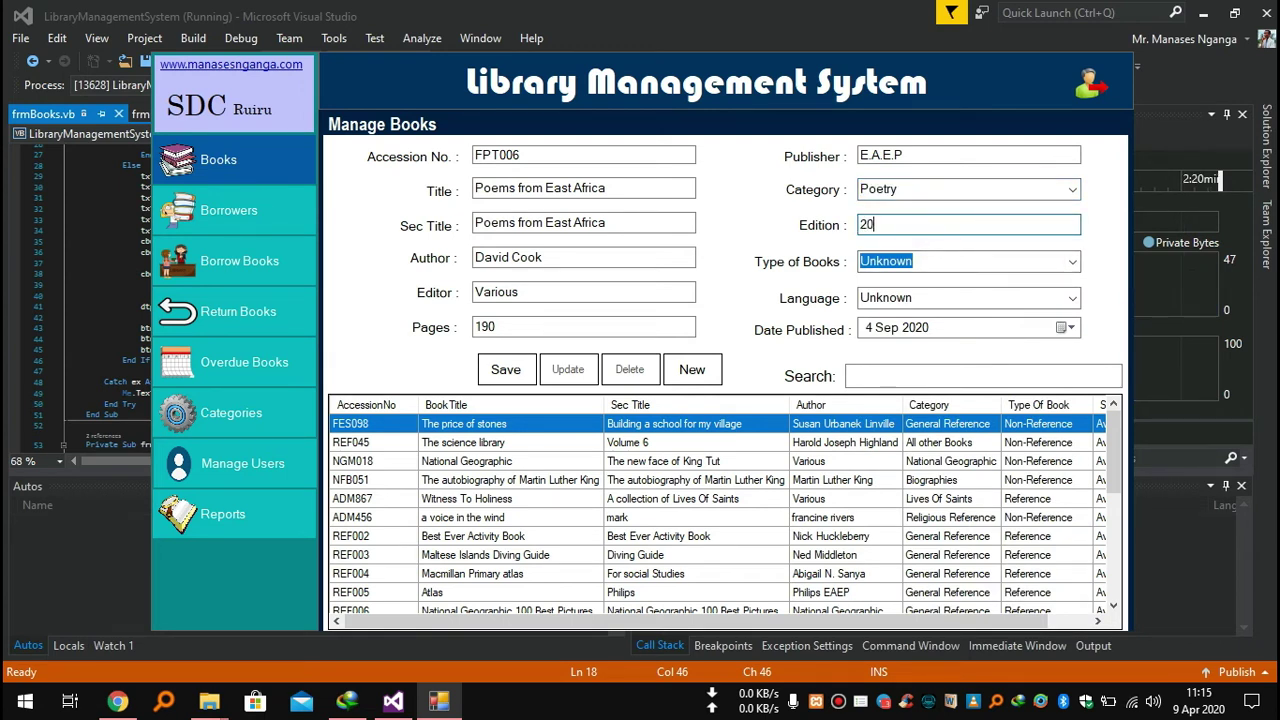
{"action": "type", "text": "16"}
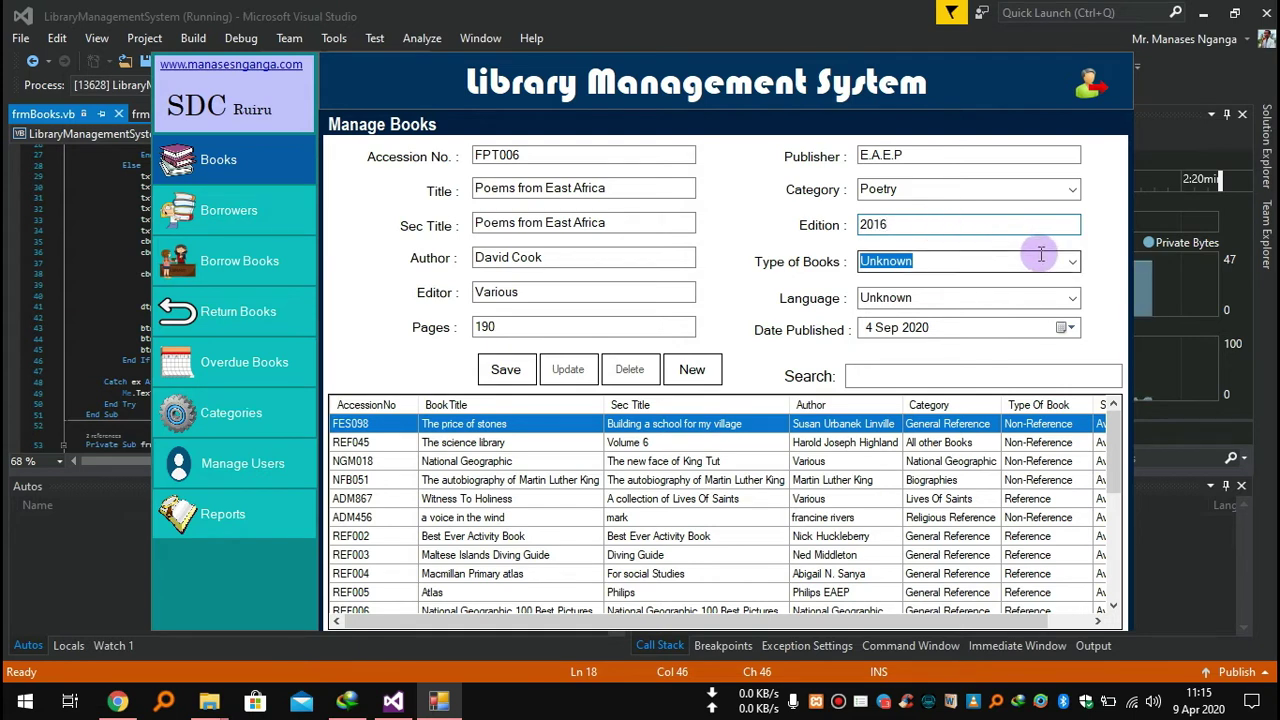
{"action": "left_click", "coordinate": [1071, 261]}
{"action": "left_click", "coordinate": [900, 311]}
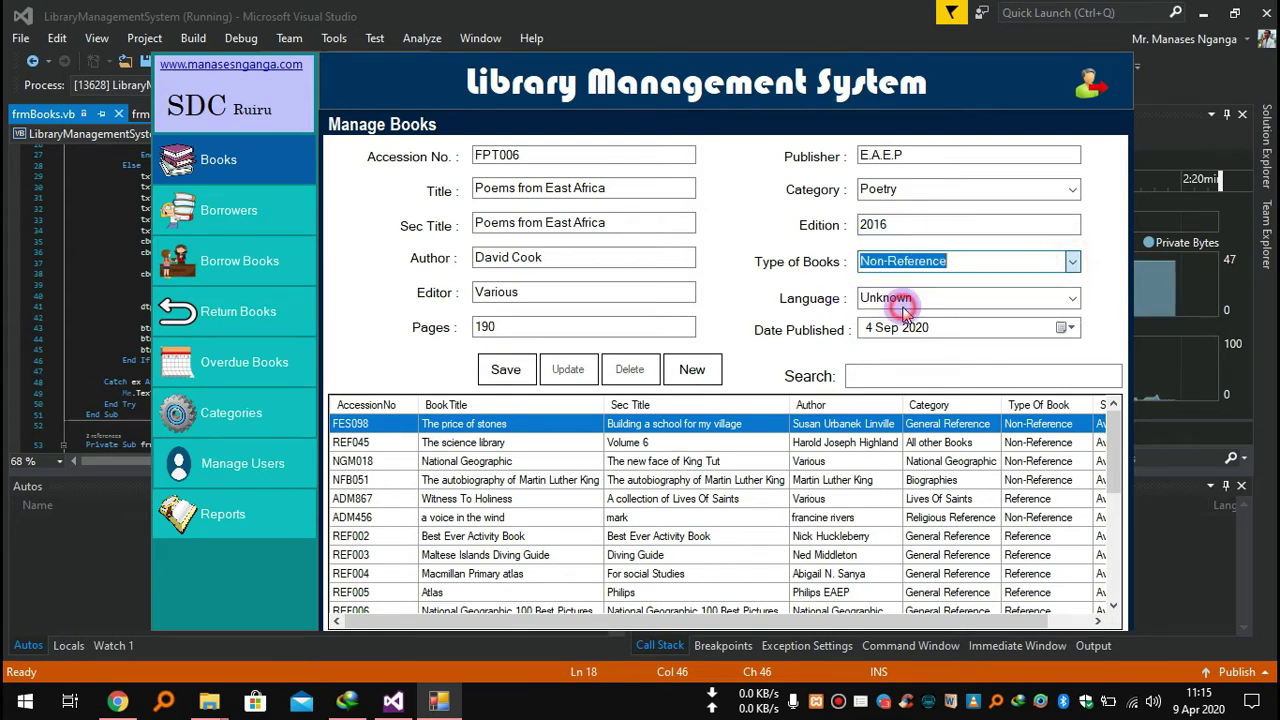
{"action": "left_click", "coordinate": [1071, 261]}
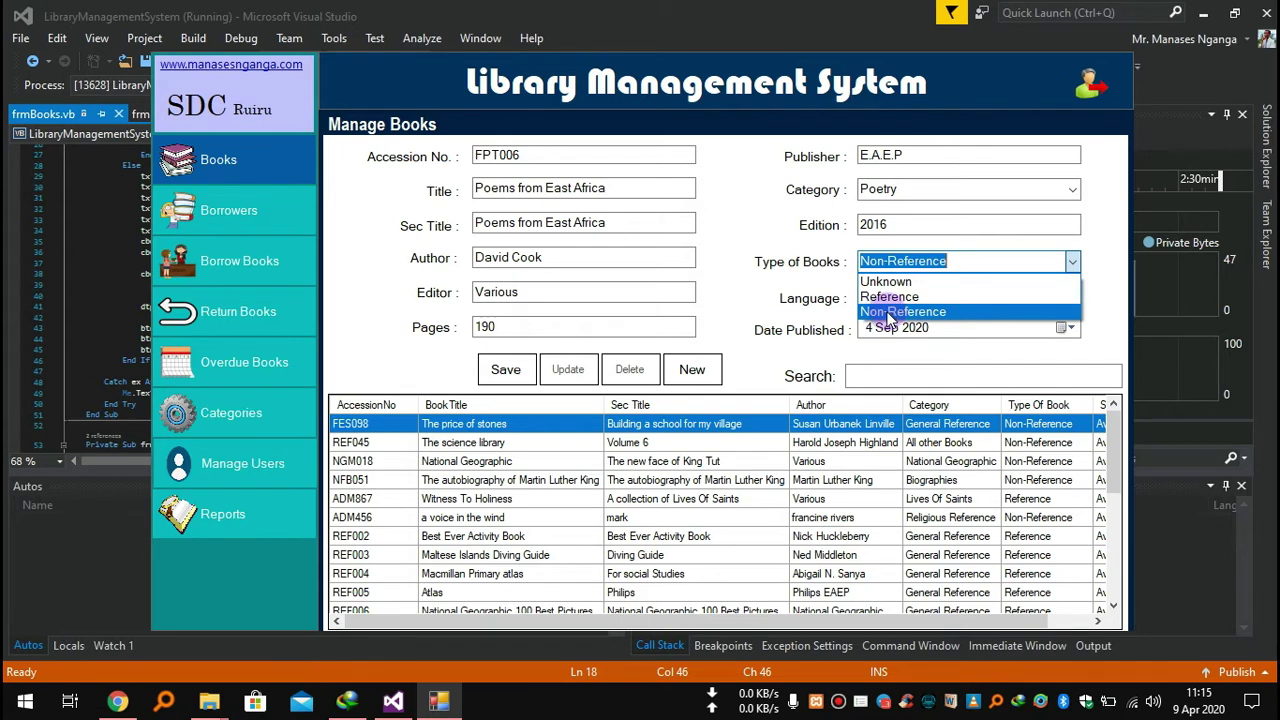
{"action": "left_click", "coordinate": [822, 300]}
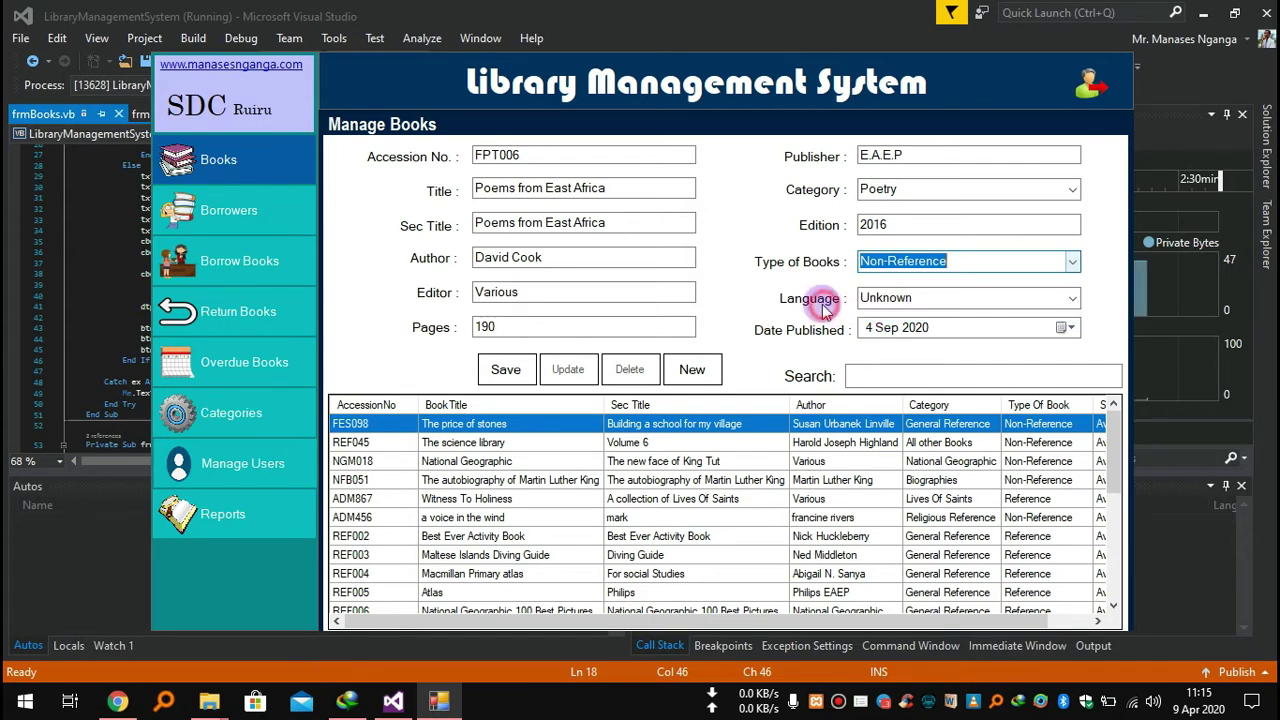
{"action": "left_click", "coordinate": [1068, 299]}
{"action": "left_click", "coordinate": [922, 318]}
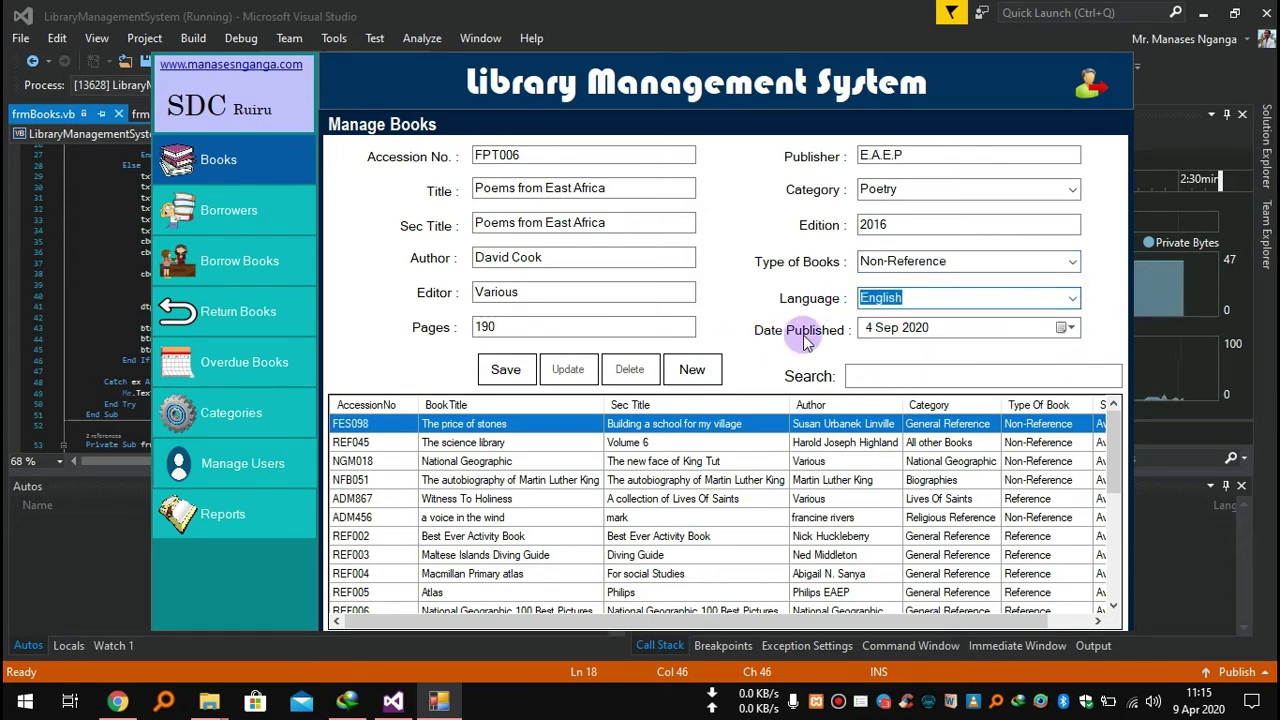
Set the publication date to 11 Mar 2020 and save the new book.
{"action": "left_click", "coordinate": [1065, 327]}
{"action": "left_click", "coordinate": [955, 357]}
{"action": "left_click", "coordinate": [980, 394]}
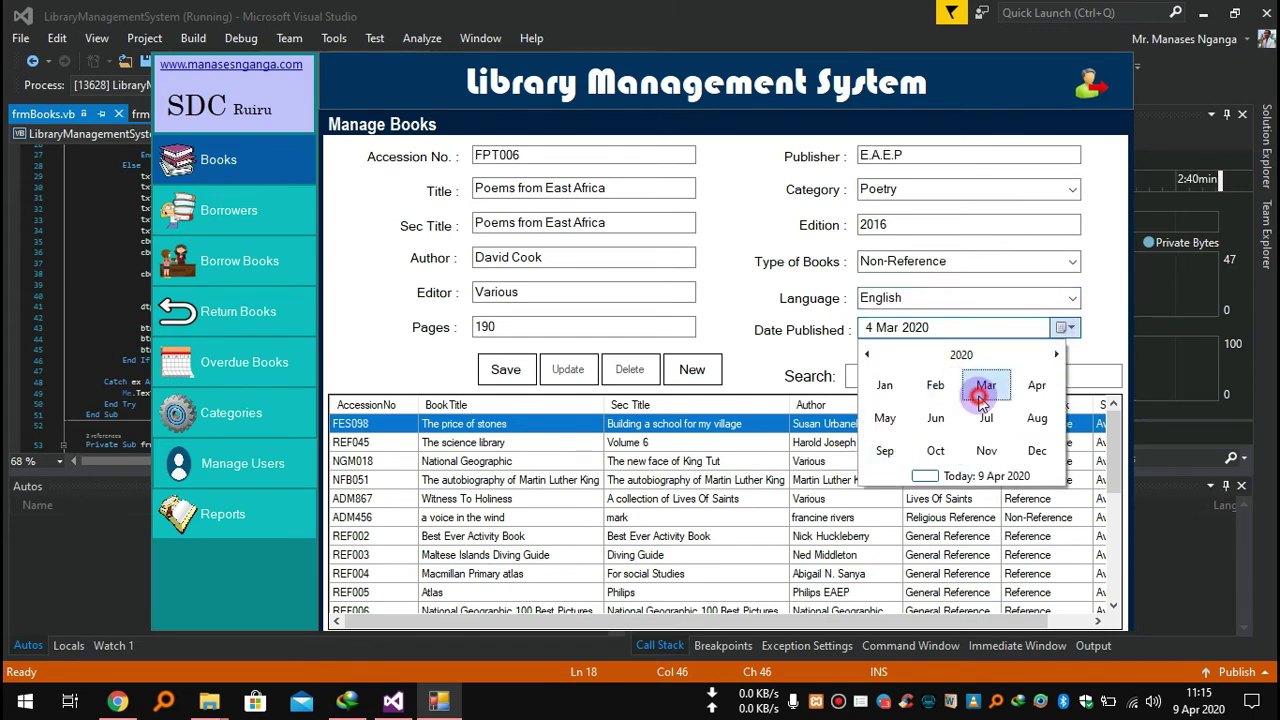
{"action": "left_click", "coordinate": [966, 408]}
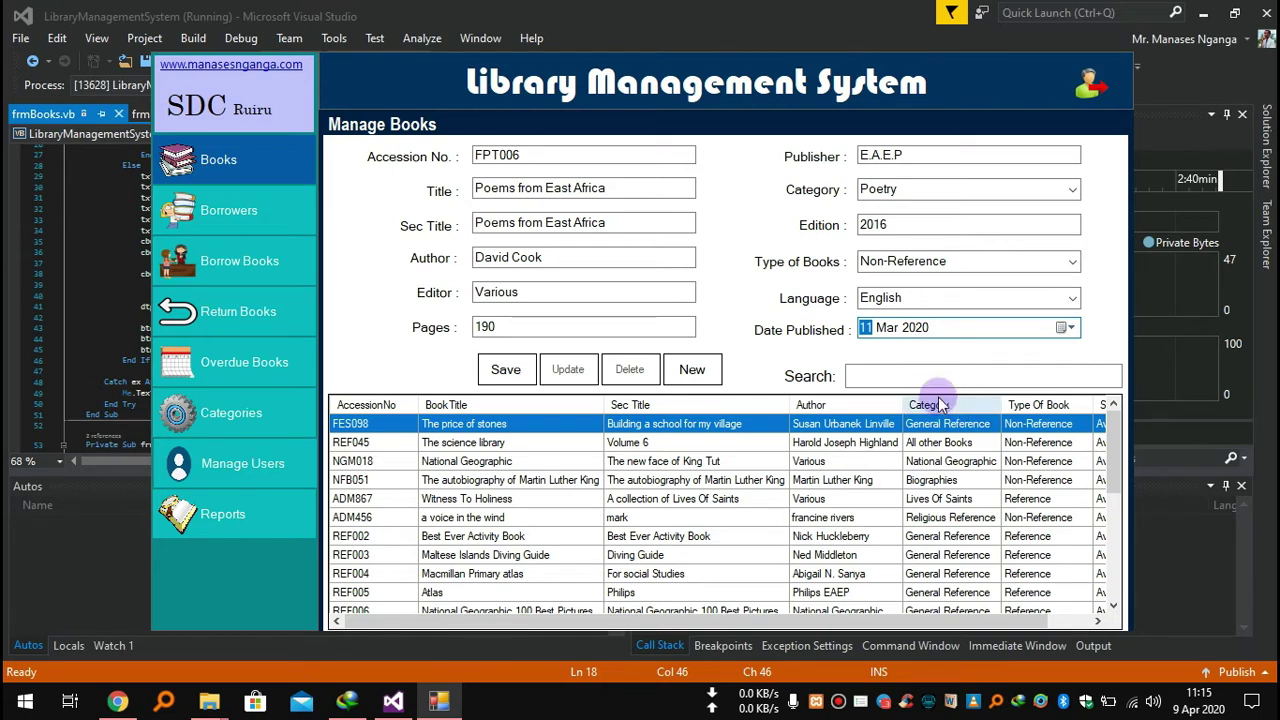
{"action": "left_click", "coordinate": [515, 370]}
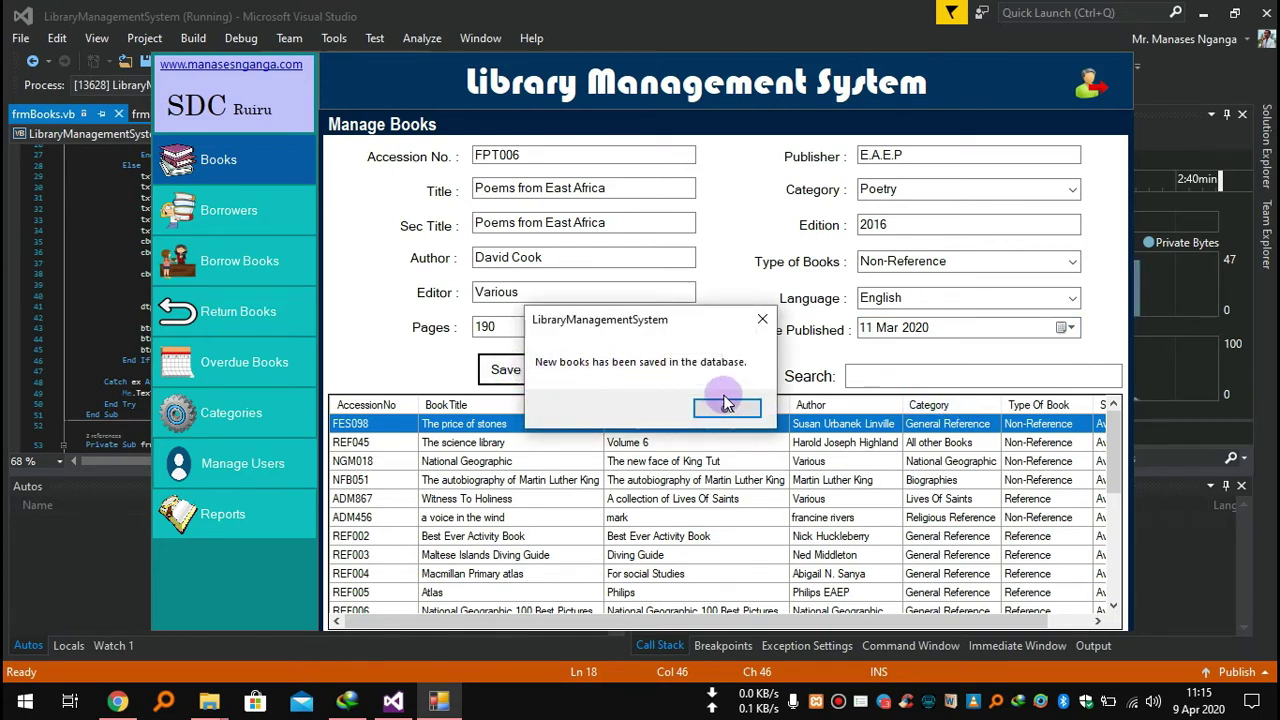
{"action": "left_click", "coordinate": [727, 406]}
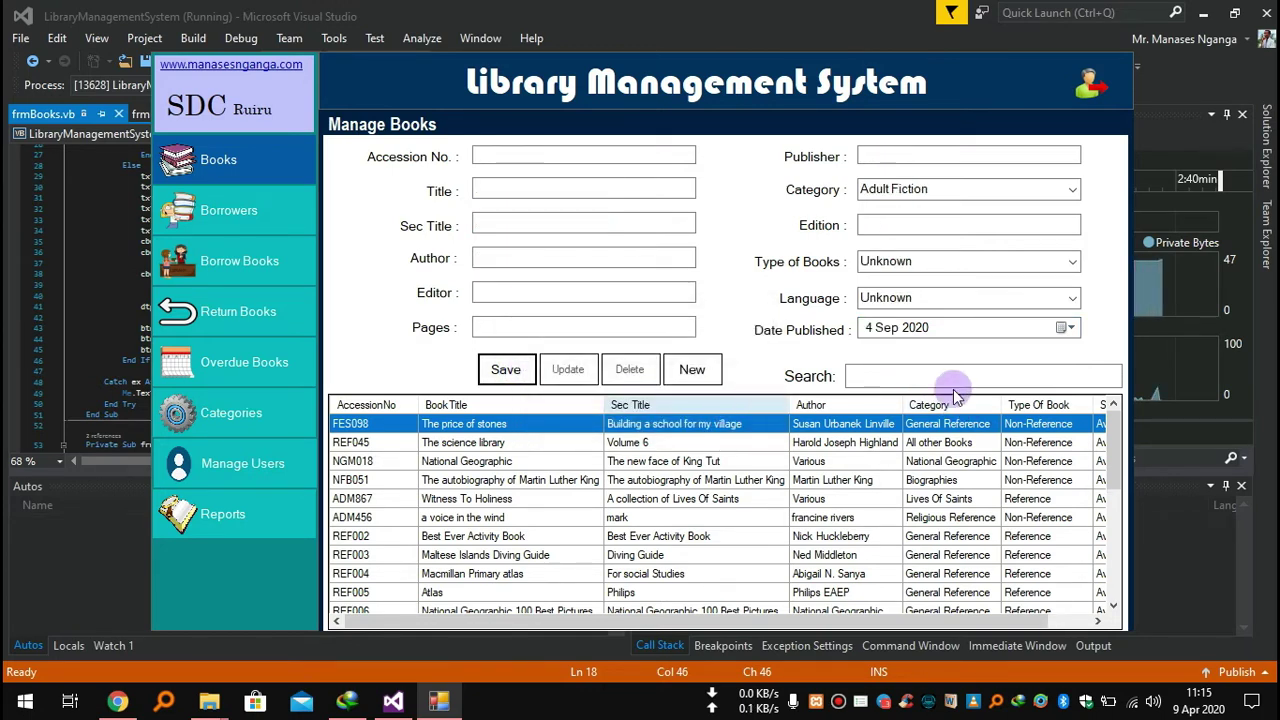
{"action": "left_click_drag", "start_coordinate": [1113, 450], "coordinate": [1118, 596]}
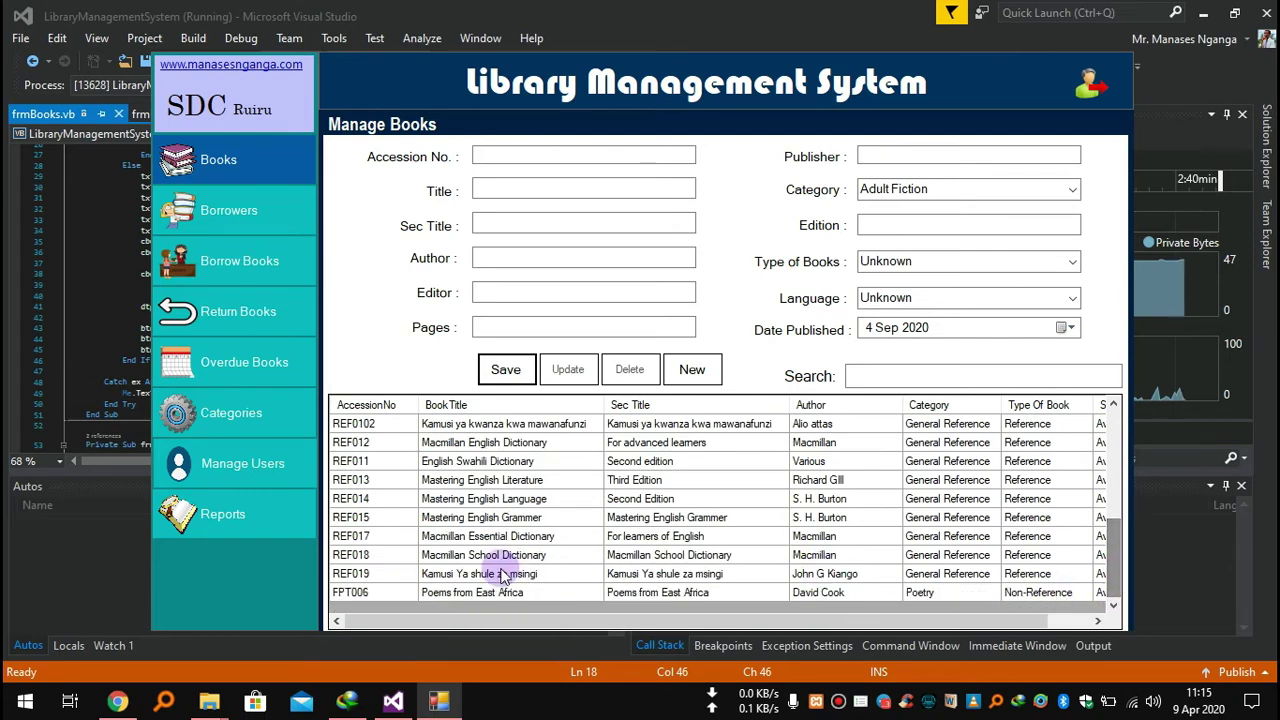
Load book FPT006, change its edition to Revised, and update the record.
{"action": "left_click", "coordinate": [430, 593]}
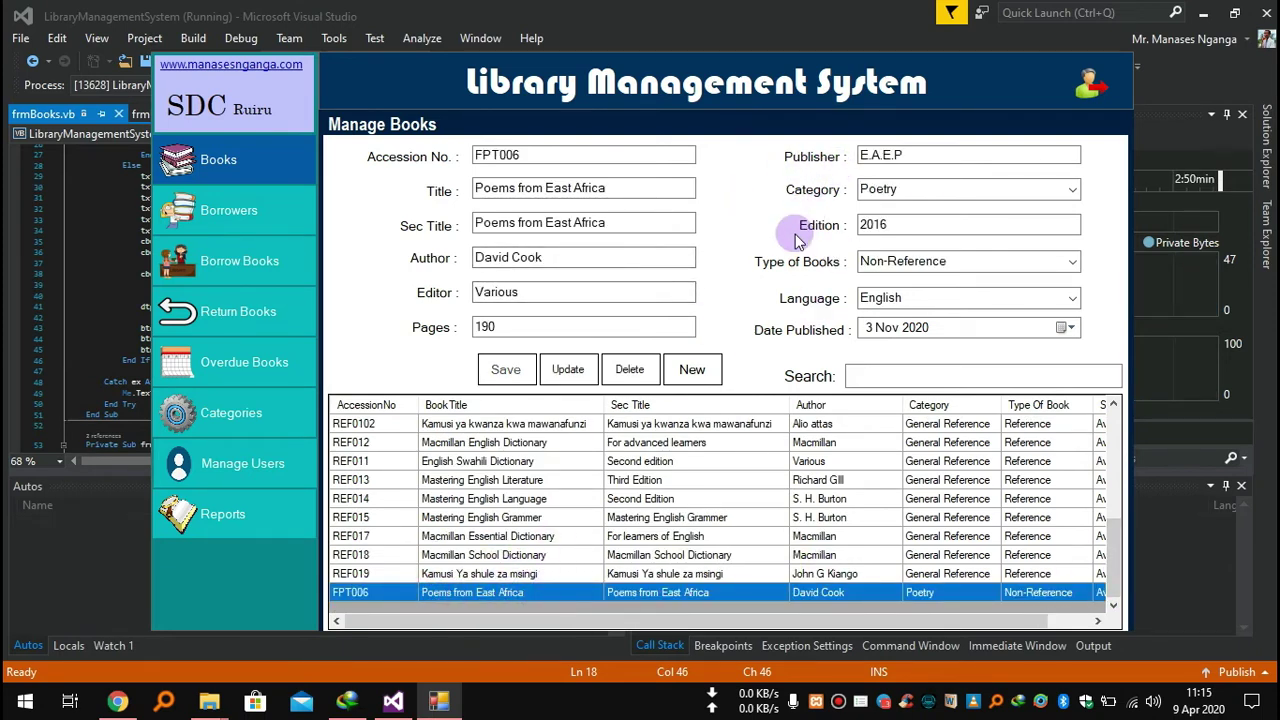
{"action": "left_click", "coordinate": [900, 223]}
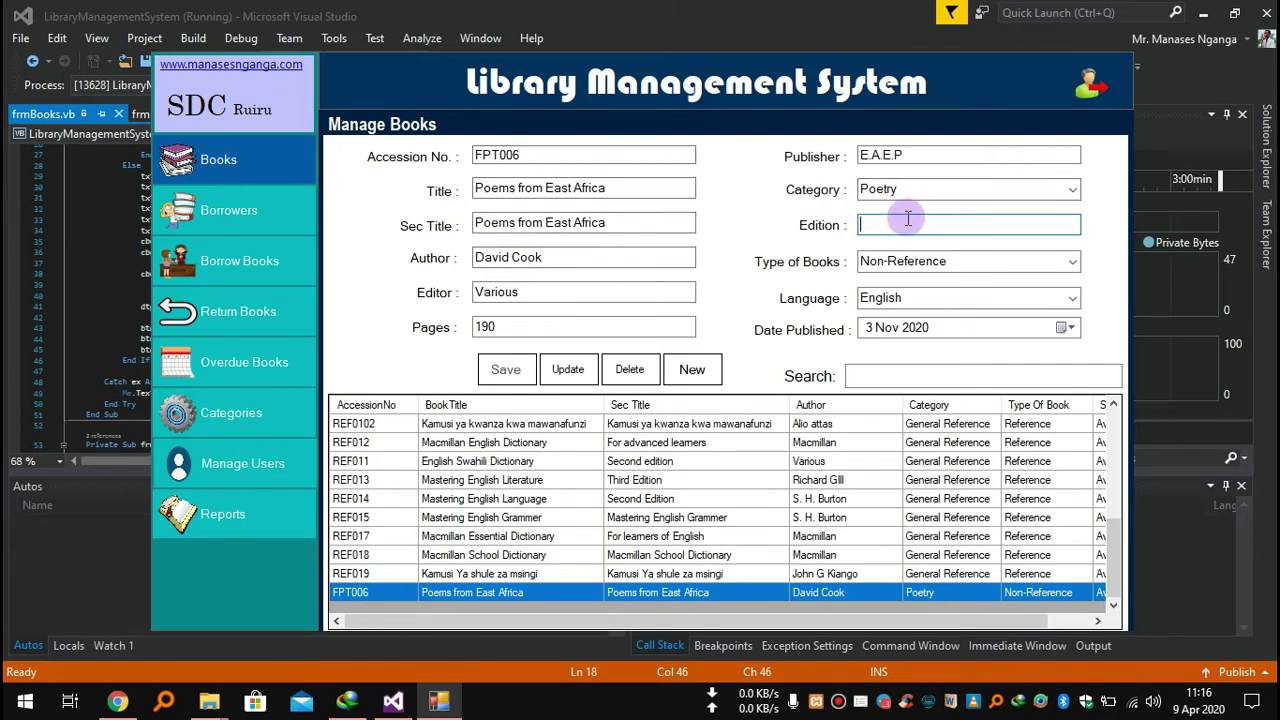
{"action": "type", "text": "vised"}
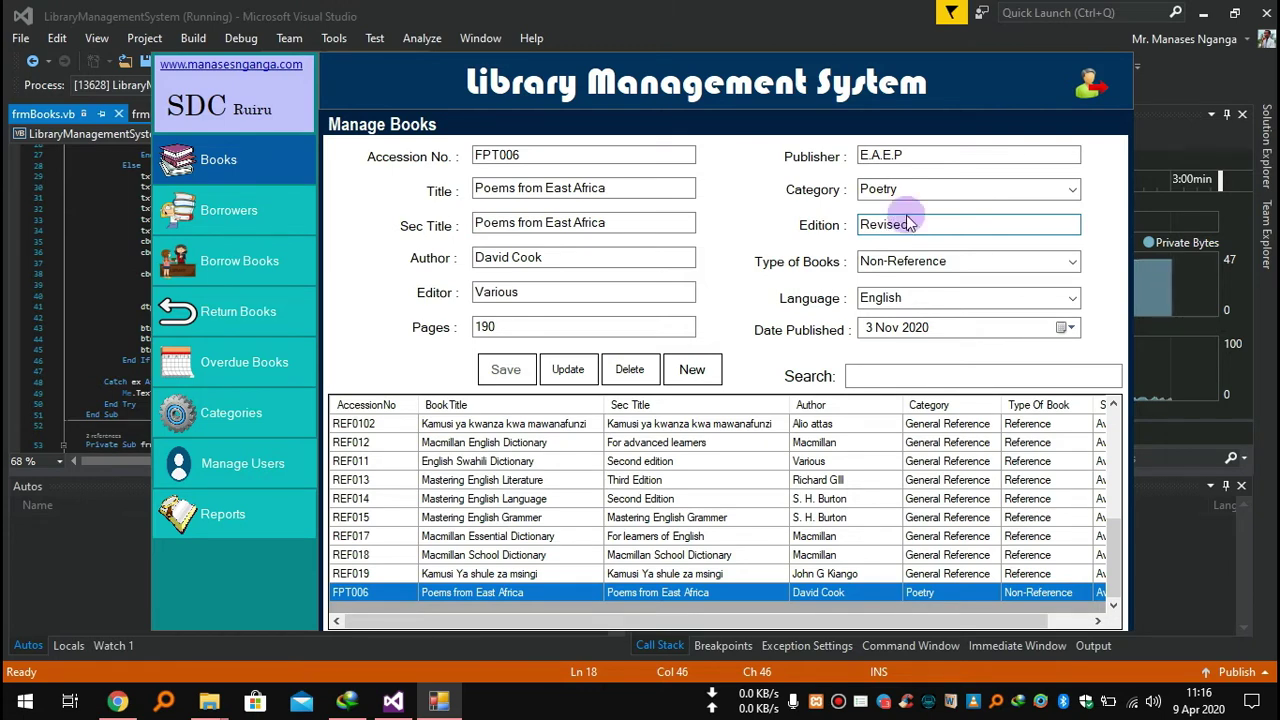
{"action": "left_click", "coordinate": [580, 372]}
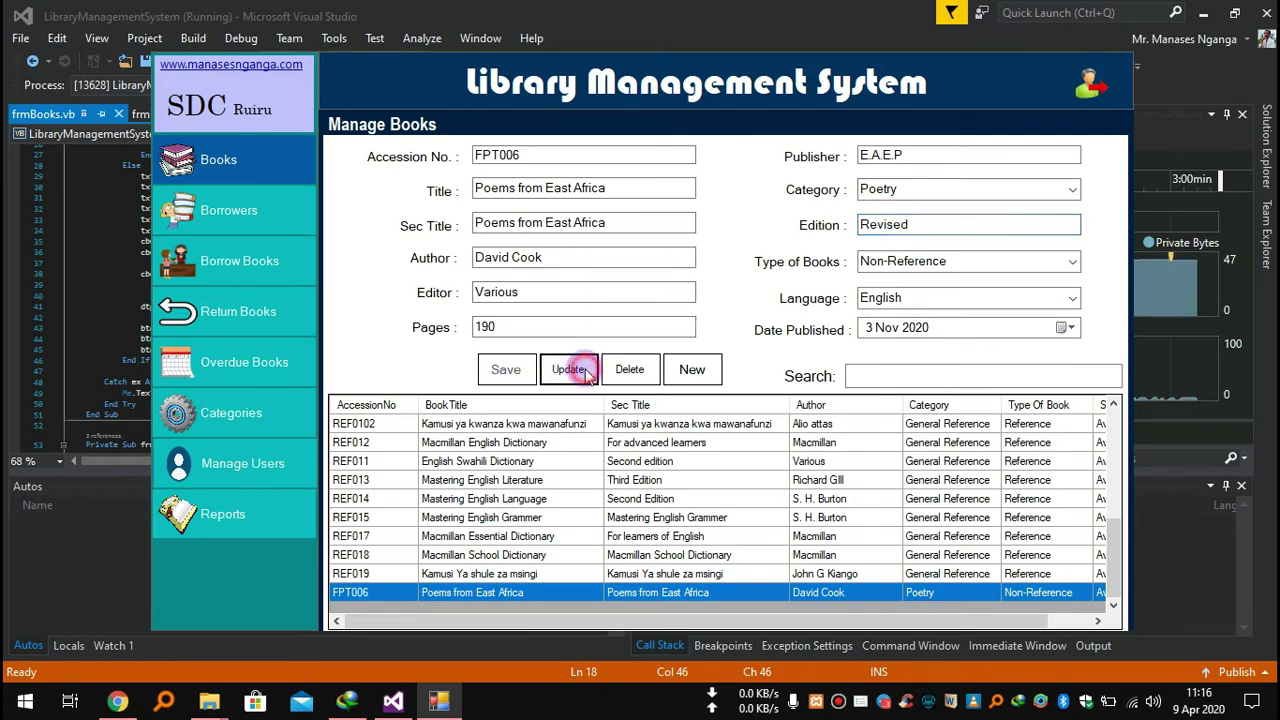
{"action": "left_click", "coordinate": [726, 406]}
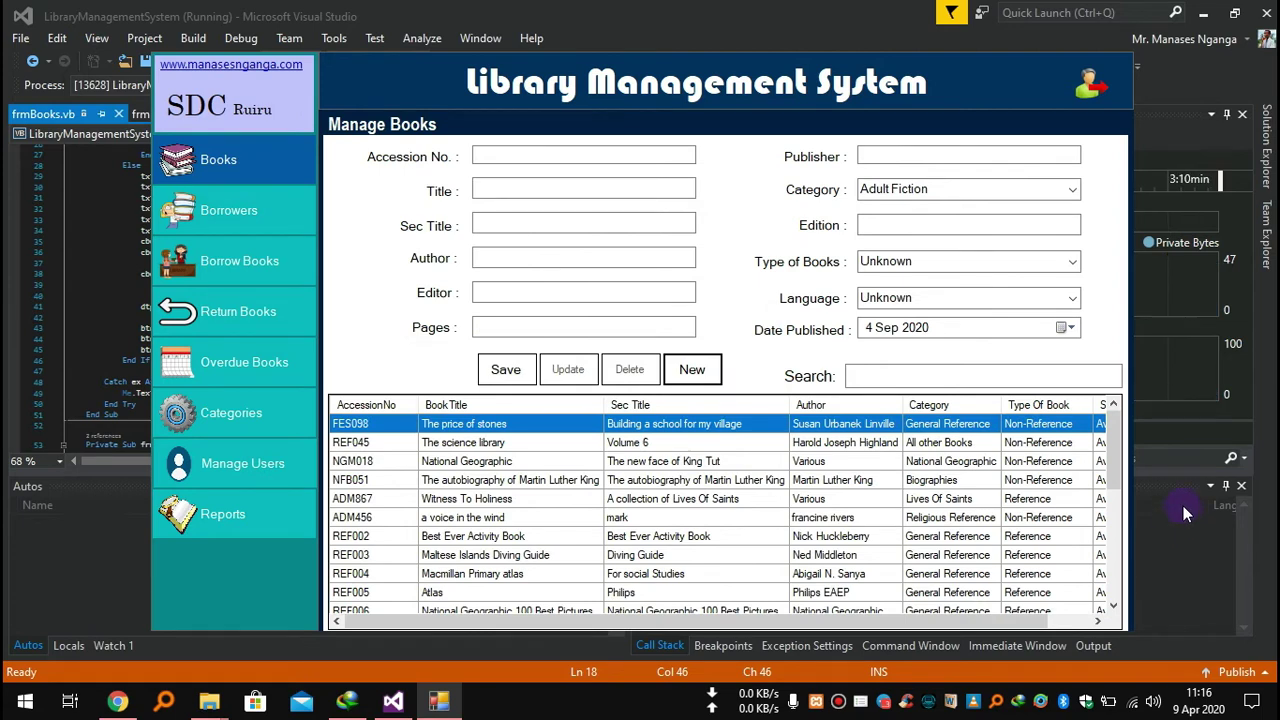
Reselect FPT006 in the book list to confirm the edition reads Revised.
{"action": "left_click_drag", "start_coordinate": [1112, 440], "coordinate": [1065, 600]}
{"action": "left_click", "coordinate": [1065, 595]}
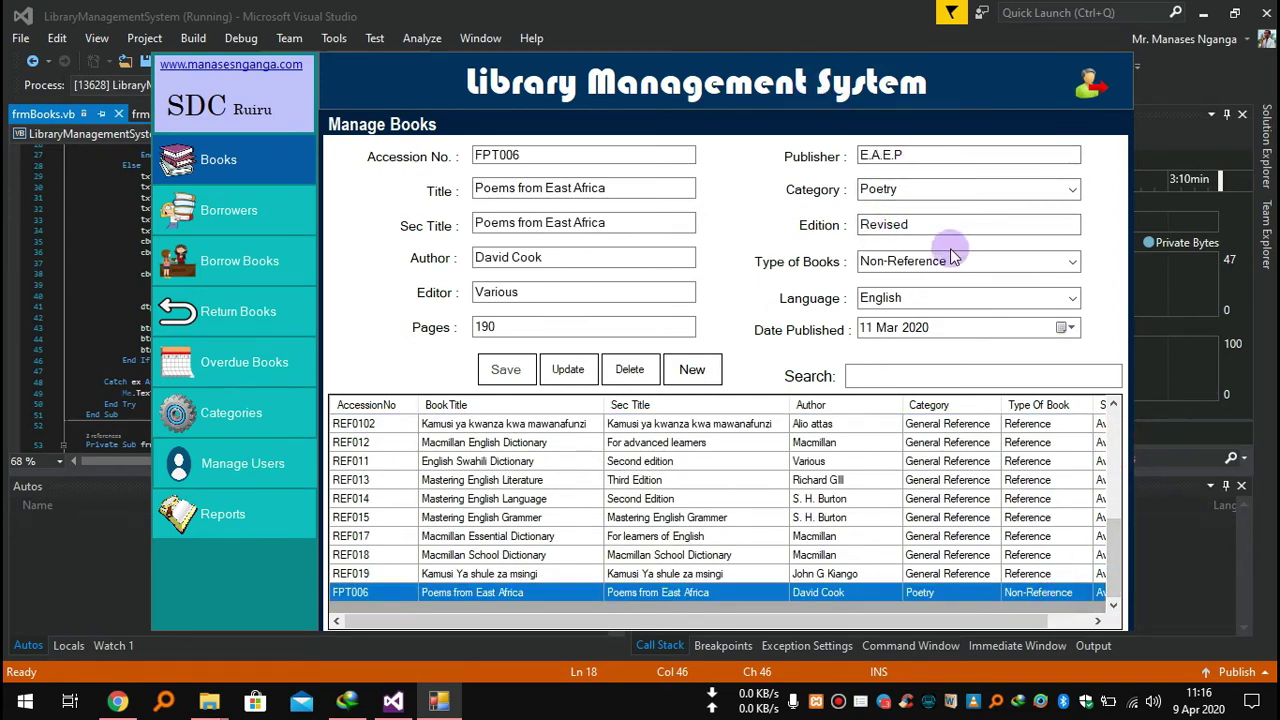
{"action": "left_click_drag", "start_coordinate": [1113, 557], "coordinate": [1110, 425]}
{"action": "left_click", "coordinate": [903, 379]}
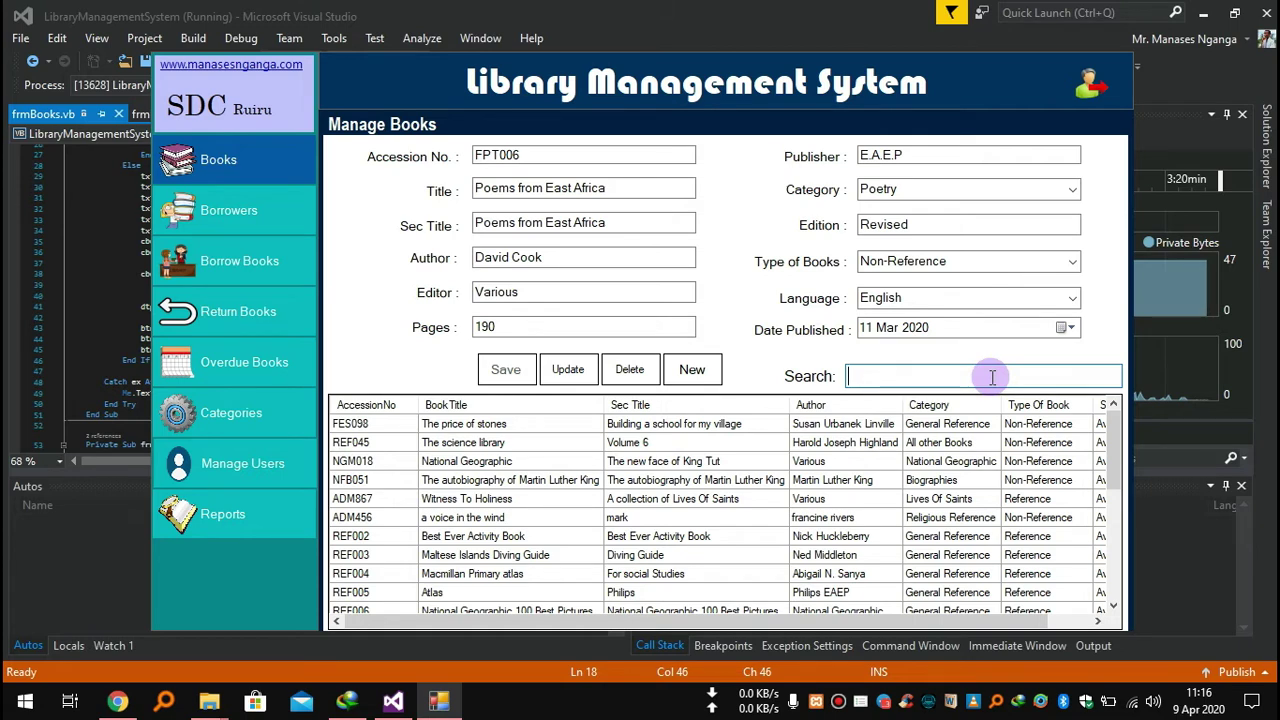
Search the book list for 'Atl' and view the REF004 and REF005 atlas records.
{"action": "left_click", "coordinate": [992, 377]}
{"action": "type", "text": "Atla"}
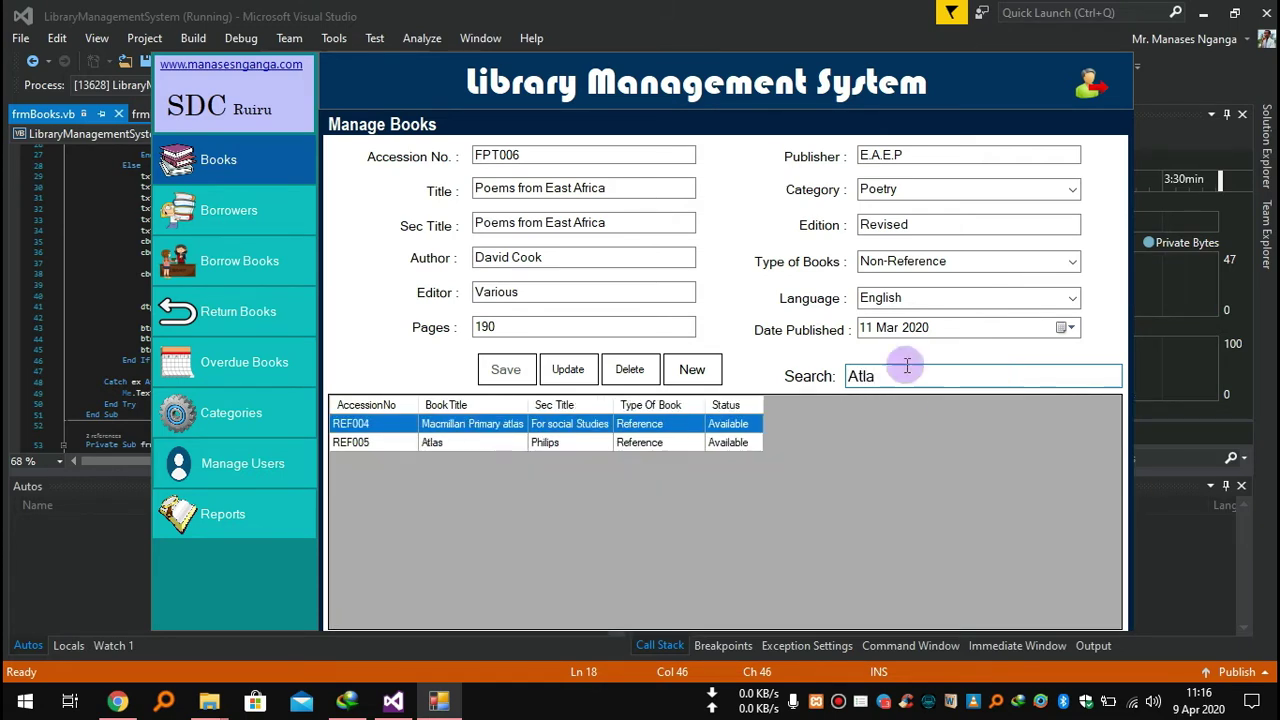
{"action": "left_click", "coordinate": [496, 424]}
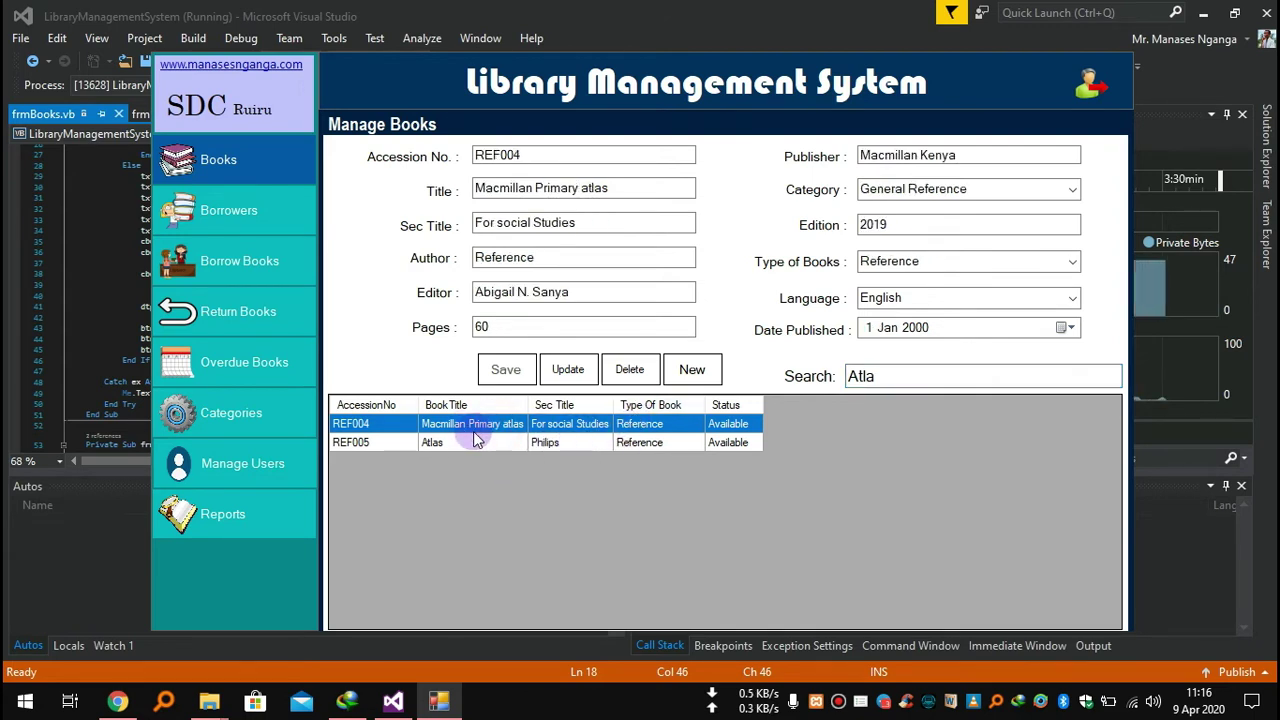
{"action": "left_click", "coordinate": [470, 444]}
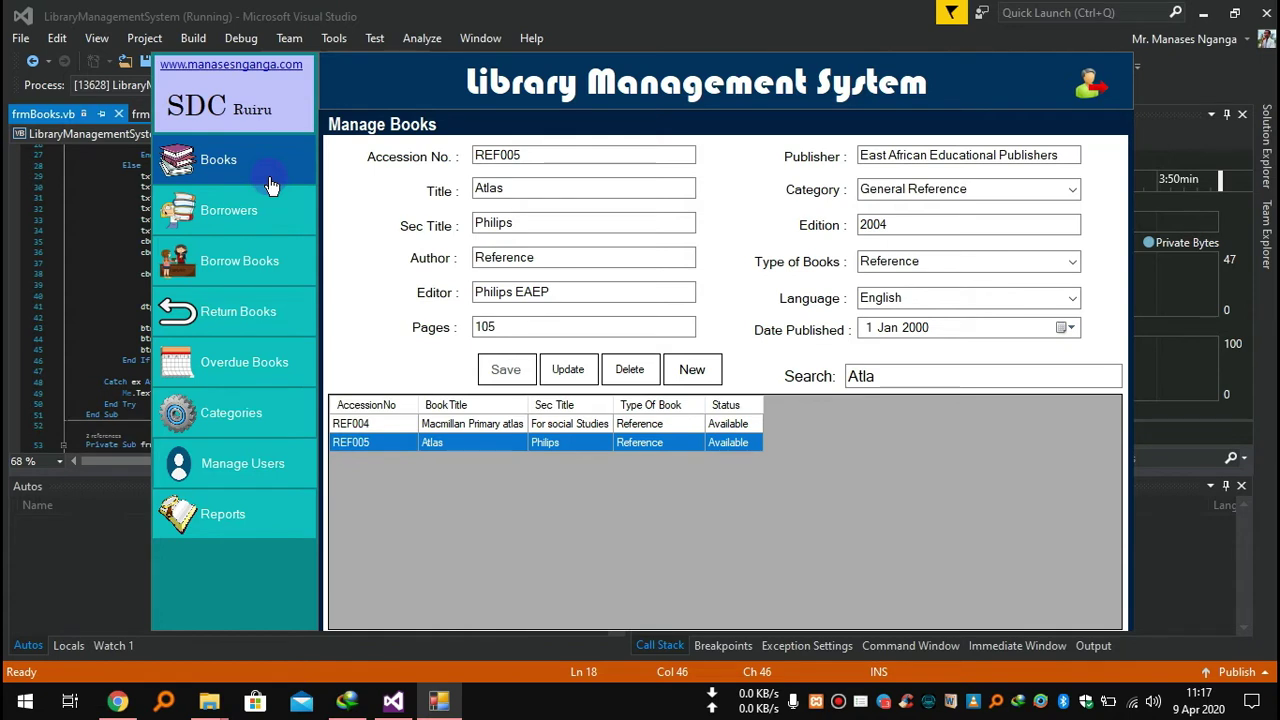
Select a borrower on the Borrowers page and print their library card.
{"action": "left_click", "coordinate": [230, 211]}
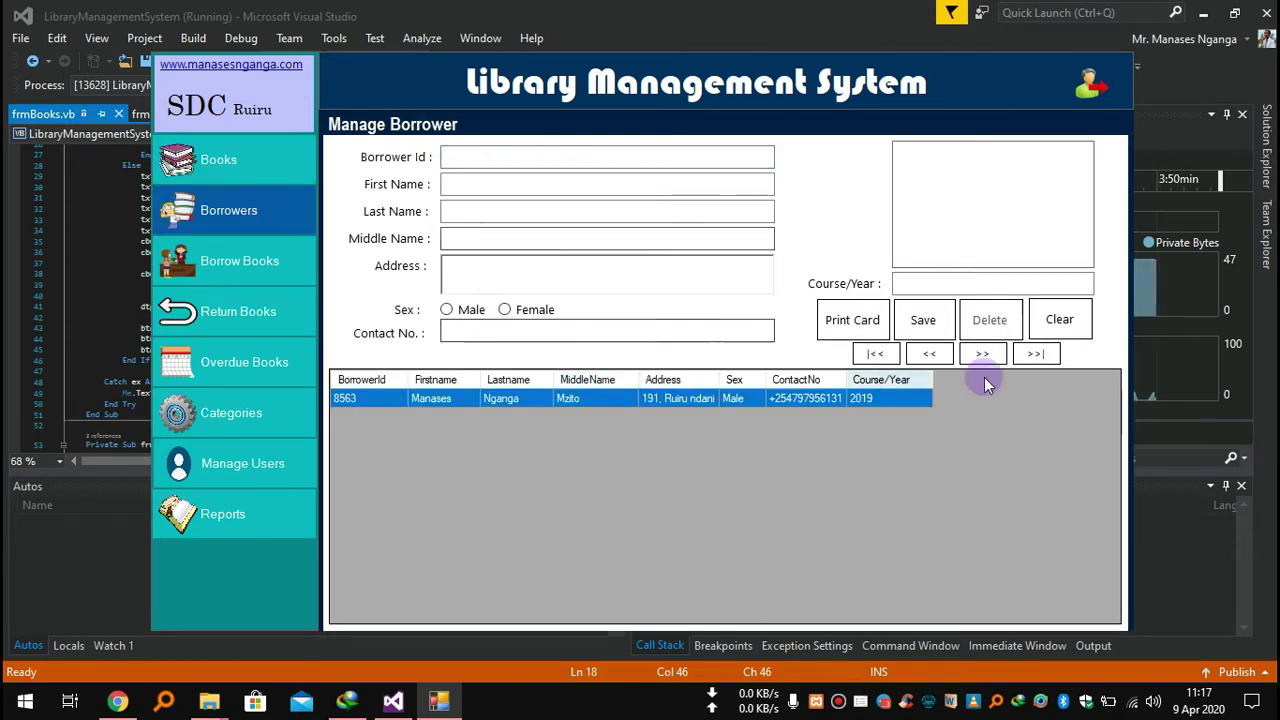
{"action": "left_click", "coordinate": [789, 402]}
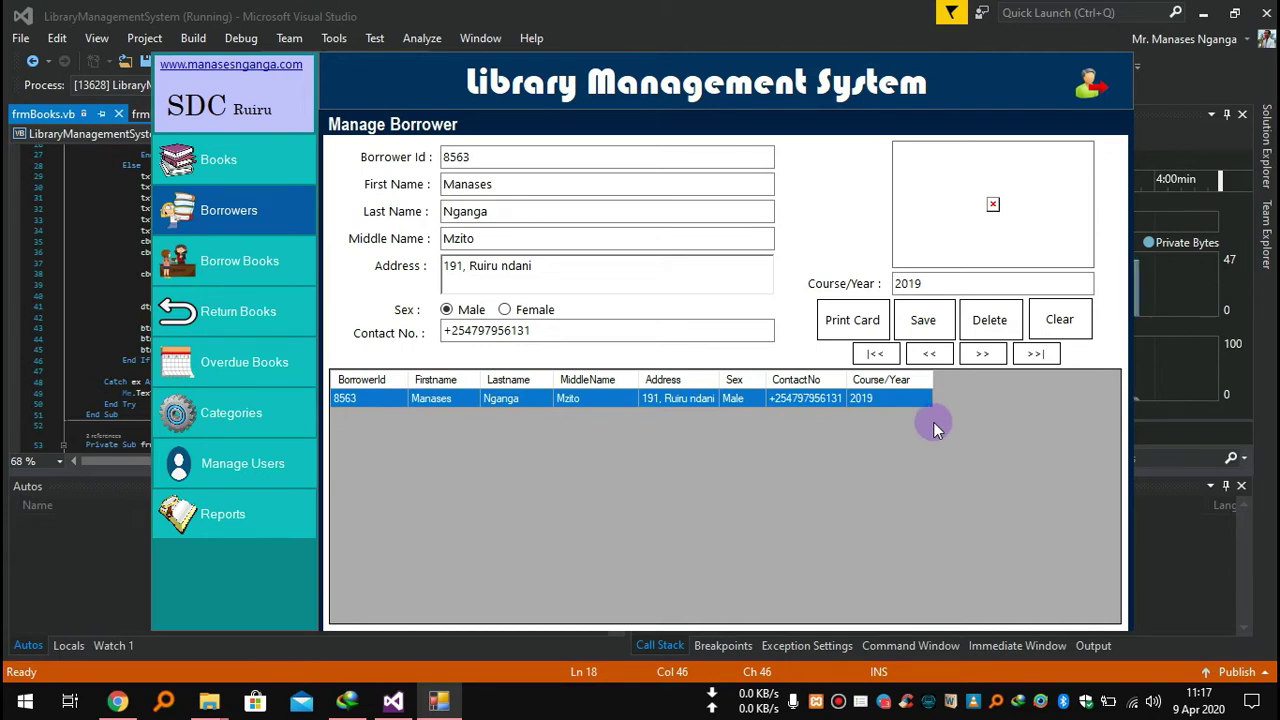
{"action": "left_click", "coordinate": [832, 322]}
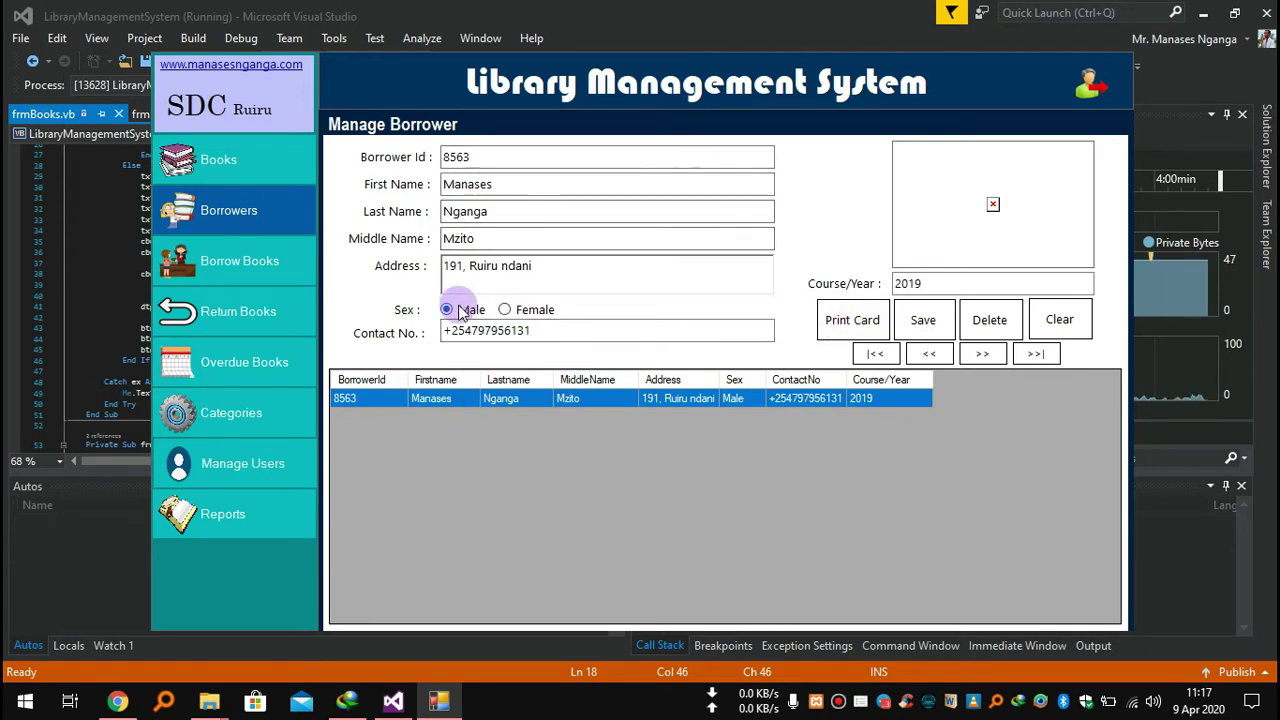
{"action": "left_click", "coordinate": [266, 262]}
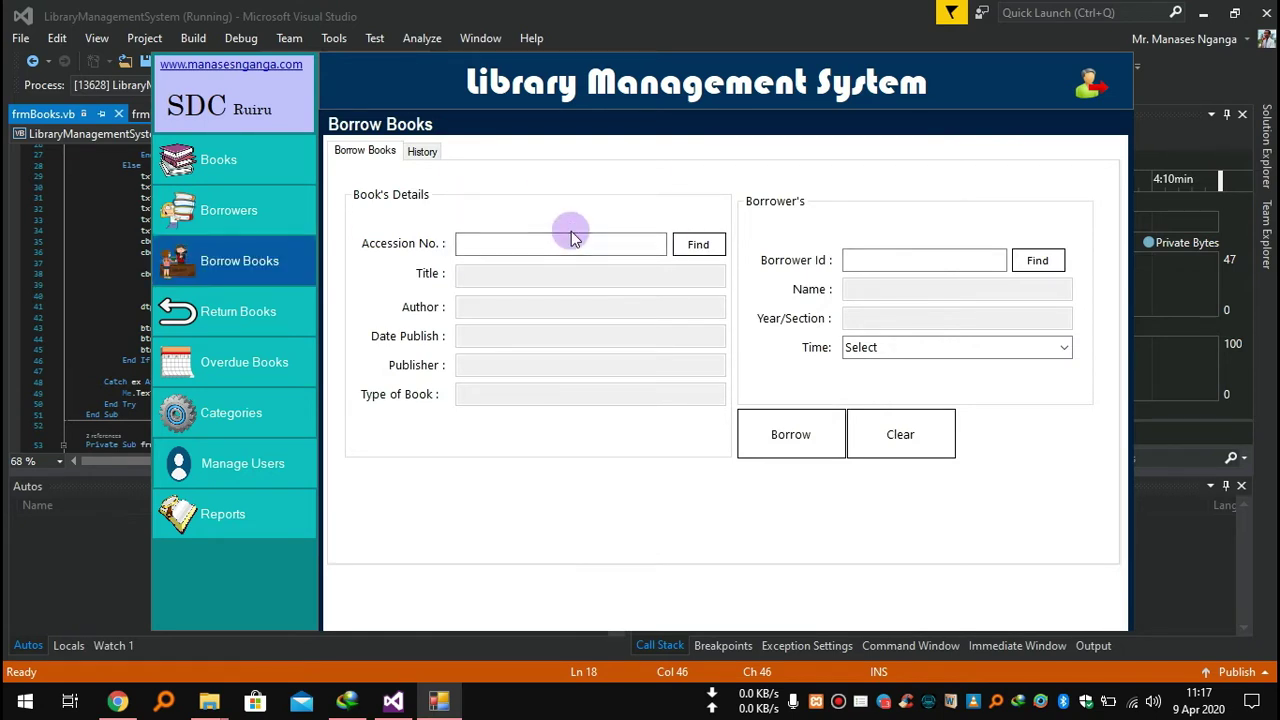
Search 'Po' and choose Poems from East Africa (FPT006) as the book to lend.
{"action": "left_click", "coordinate": [474, 246]}
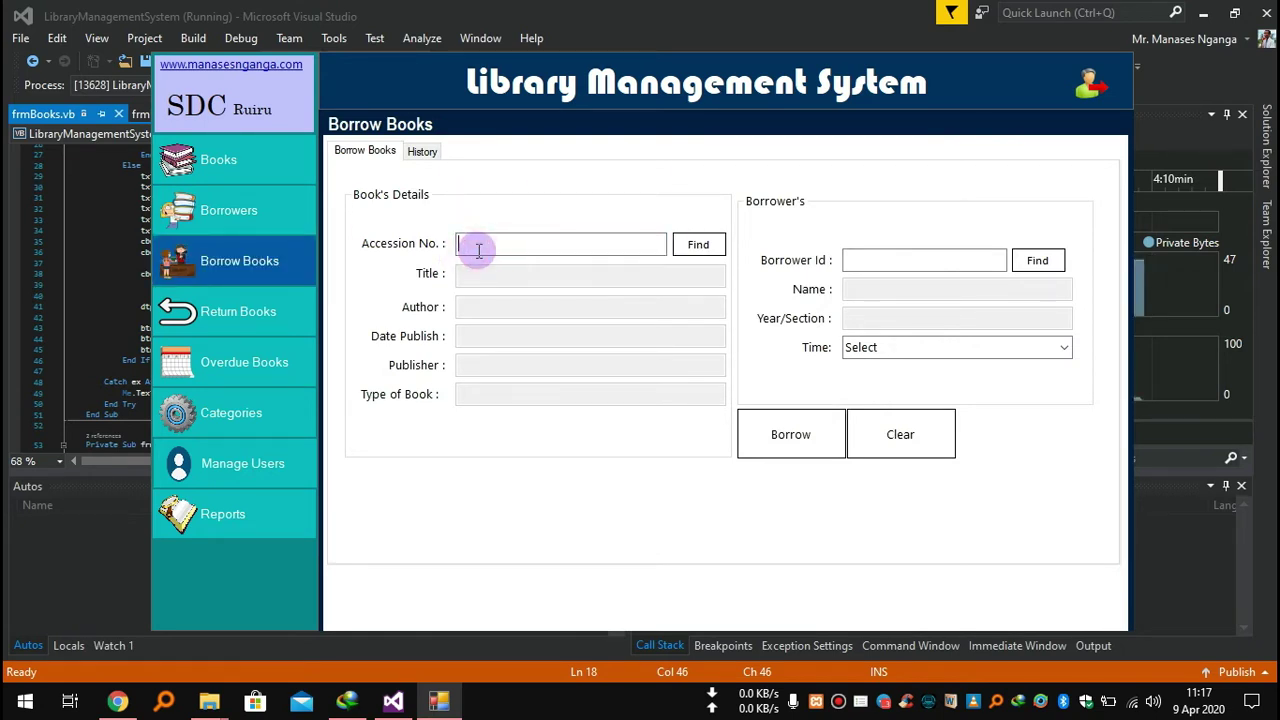
{"action": "left_click", "coordinate": [681, 244]}
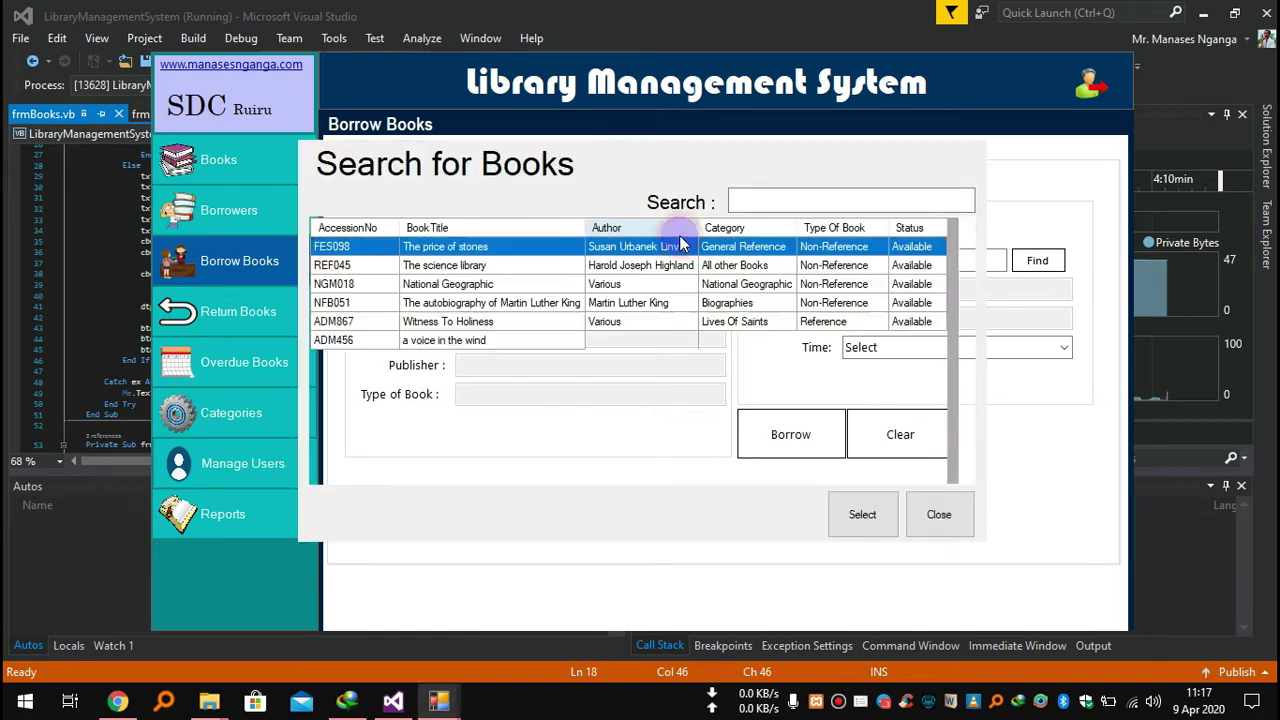
{"action": "left_click", "coordinate": [778, 205]}
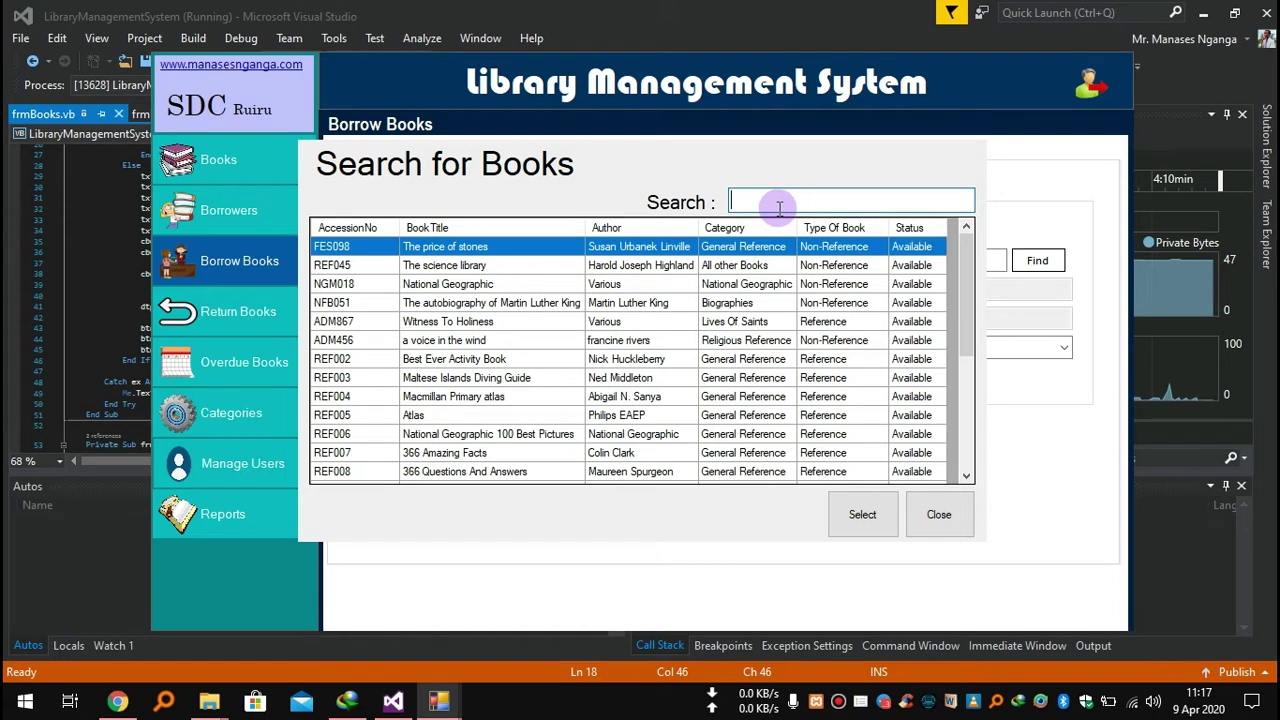
{"action": "type", "text": "Po"}
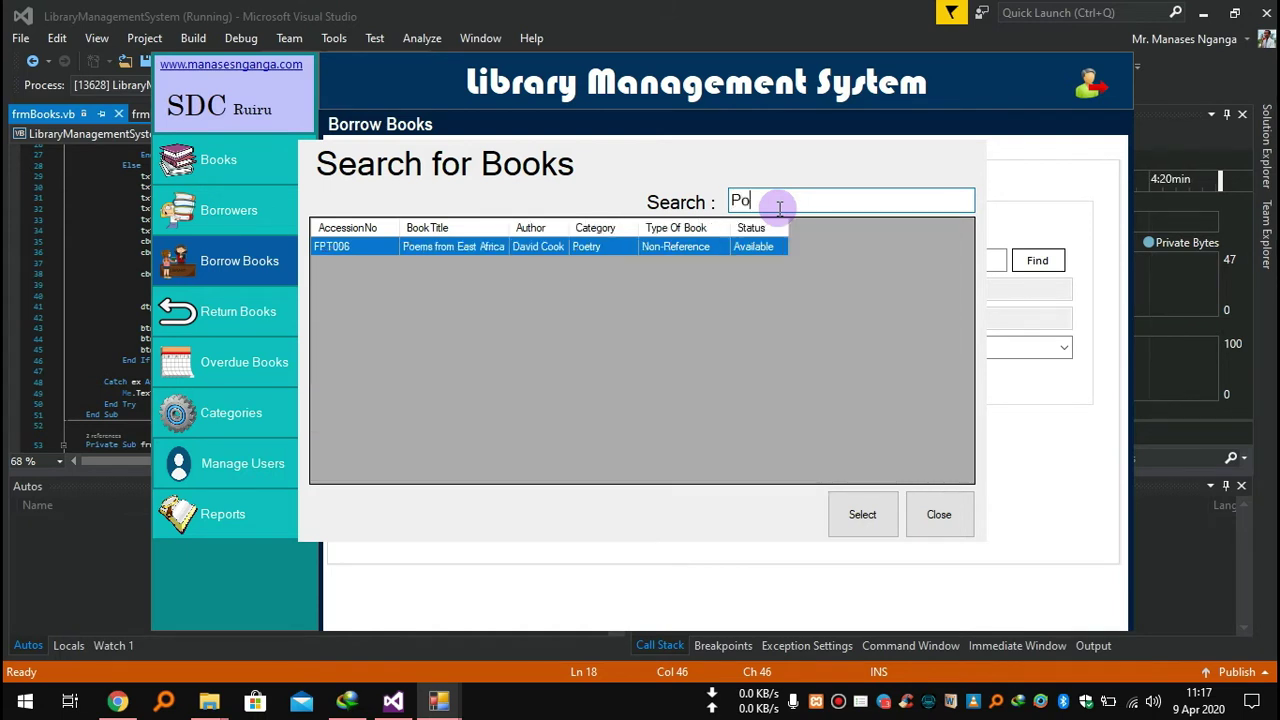
{"action": "left_click", "coordinate": [720, 246]}
{"action": "left_click", "coordinate": [845, 519]}
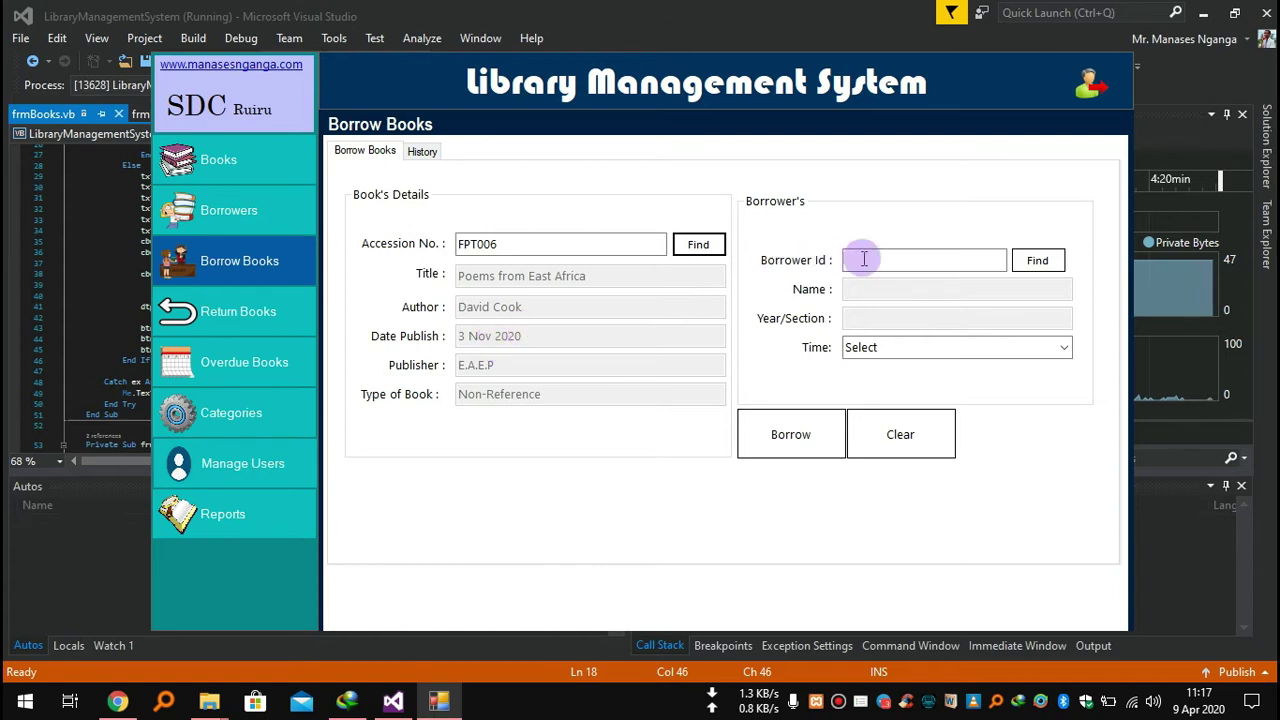
Pick the borrower via lookup, set the loan period to 3 Weeks, and record the loan.
{"action": "left_click", "coordinate": [914, 259]}
{"action": "left_click", "coordinate": [1044, 261]}
{"action": "left_click", "coordinate": [799, 264]}
{"action": "left_click", "coordinate": [711, 211]}
{"action": "left_click", "coordinate": [840, 490]}
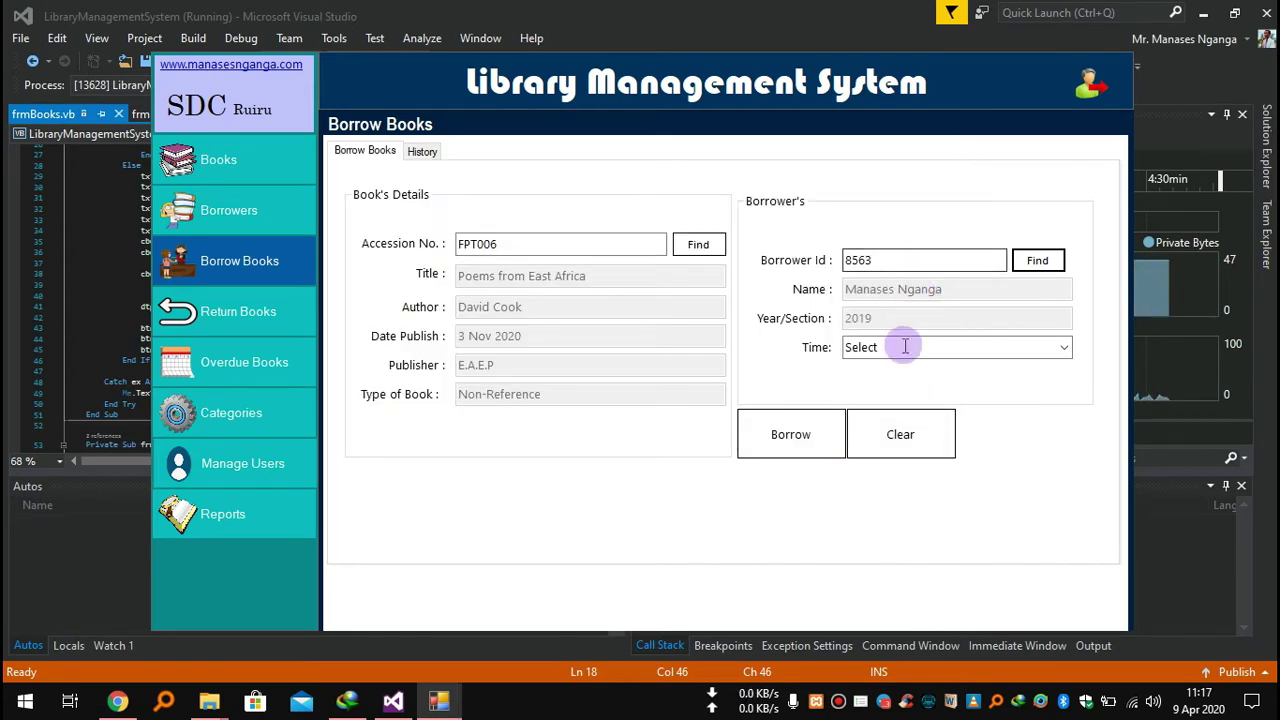
{"action": "left_click", "coordinate": [1065, 351]}
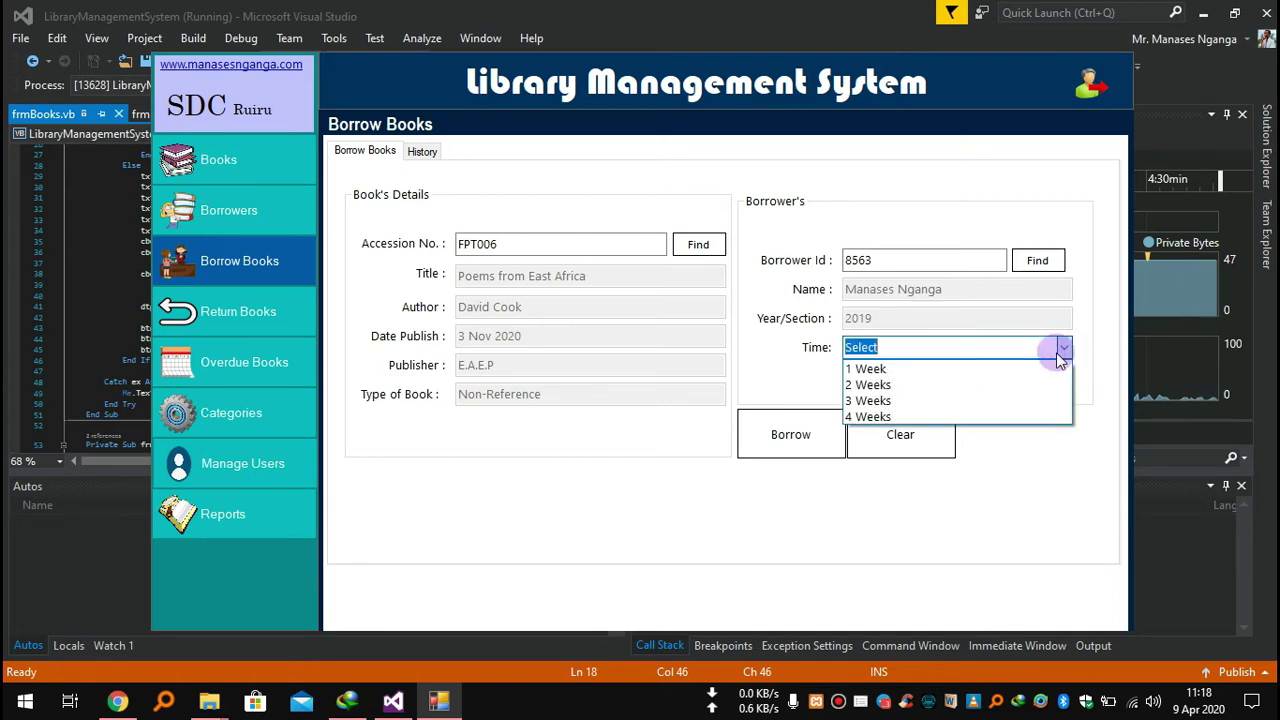
{"action": "left_click", "coordinate": [877, 400]}
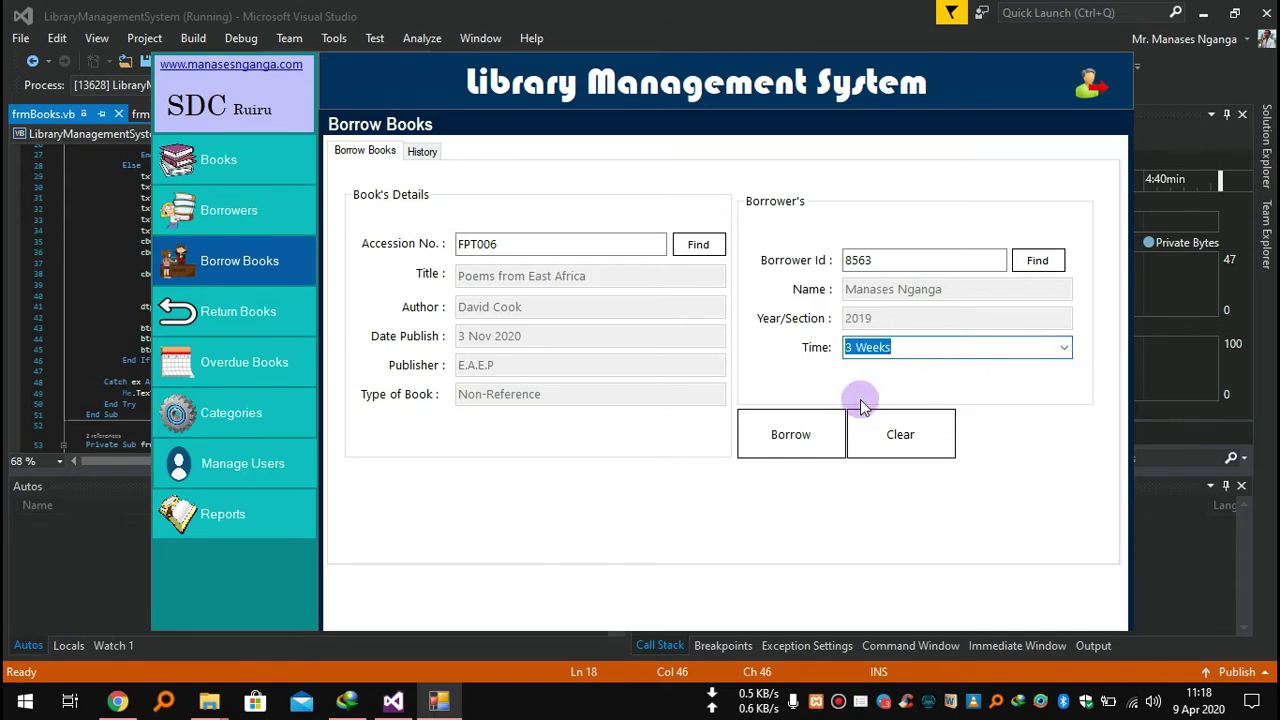
{"action": "left_click", "coordinate": [789, 432]}
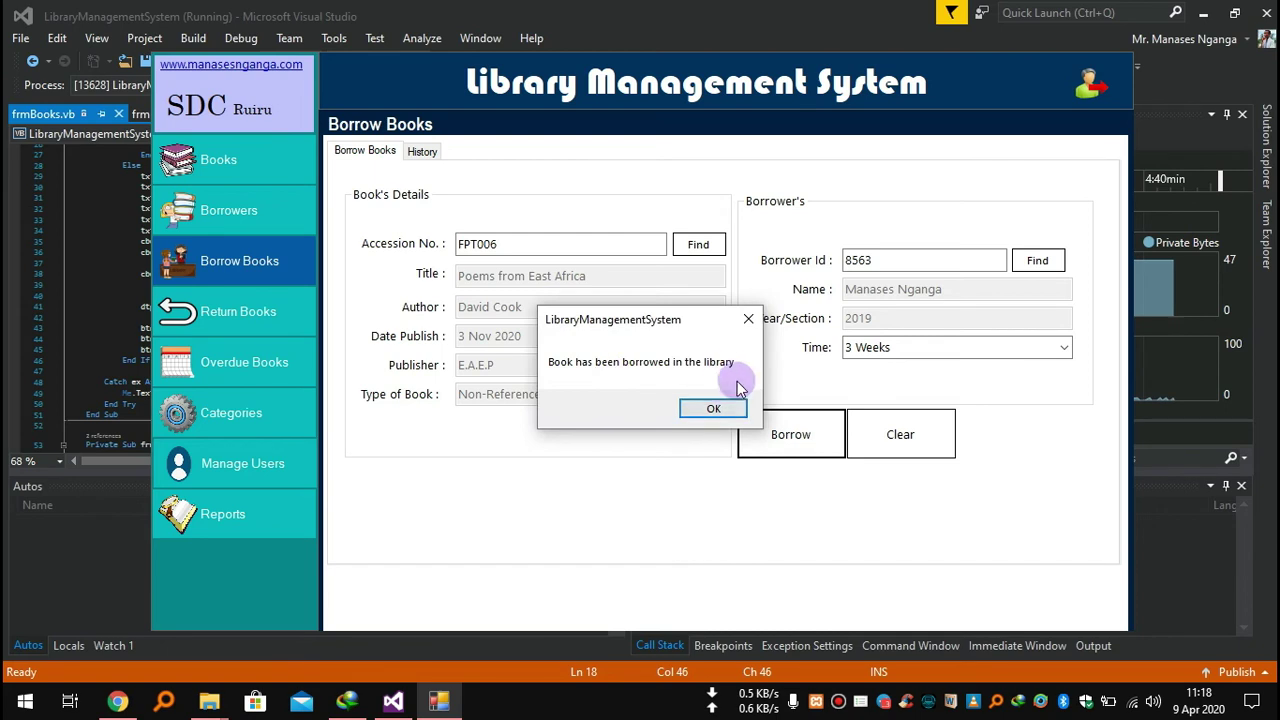
{"action": "left_click", "coordinate": [720, 408]}
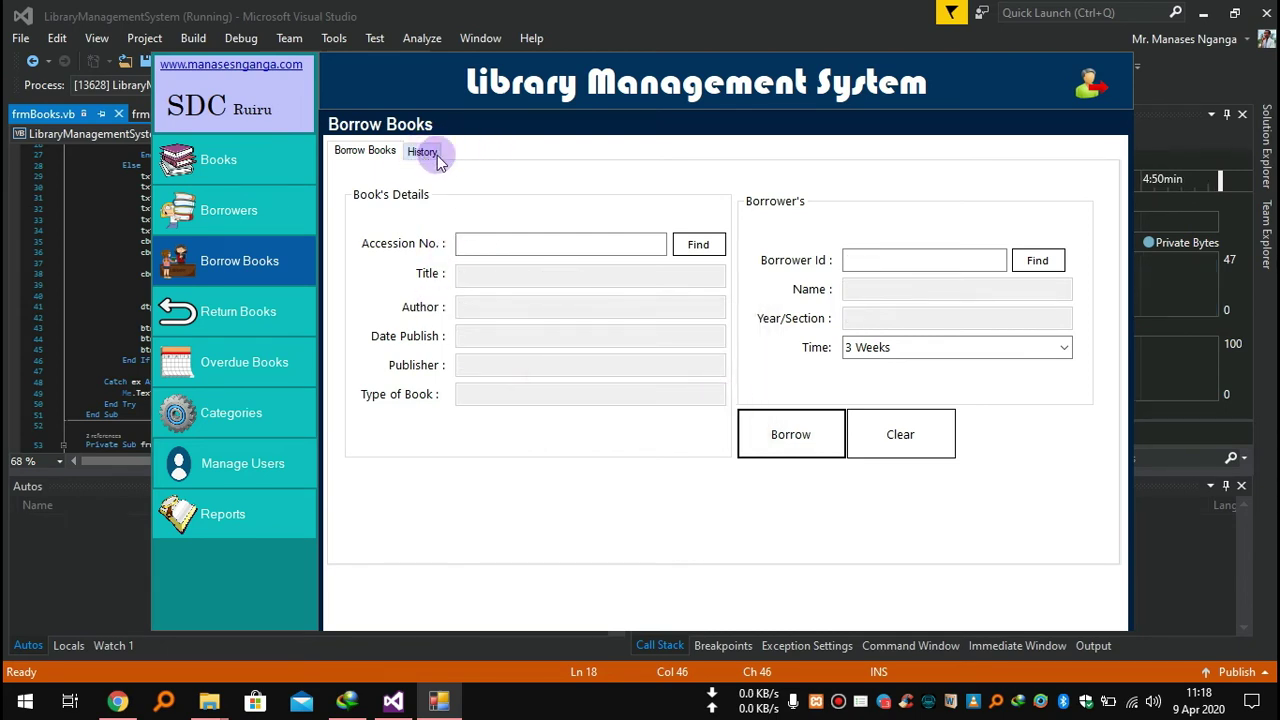
{"action": "left_click", "coordinate": [432, 152]}
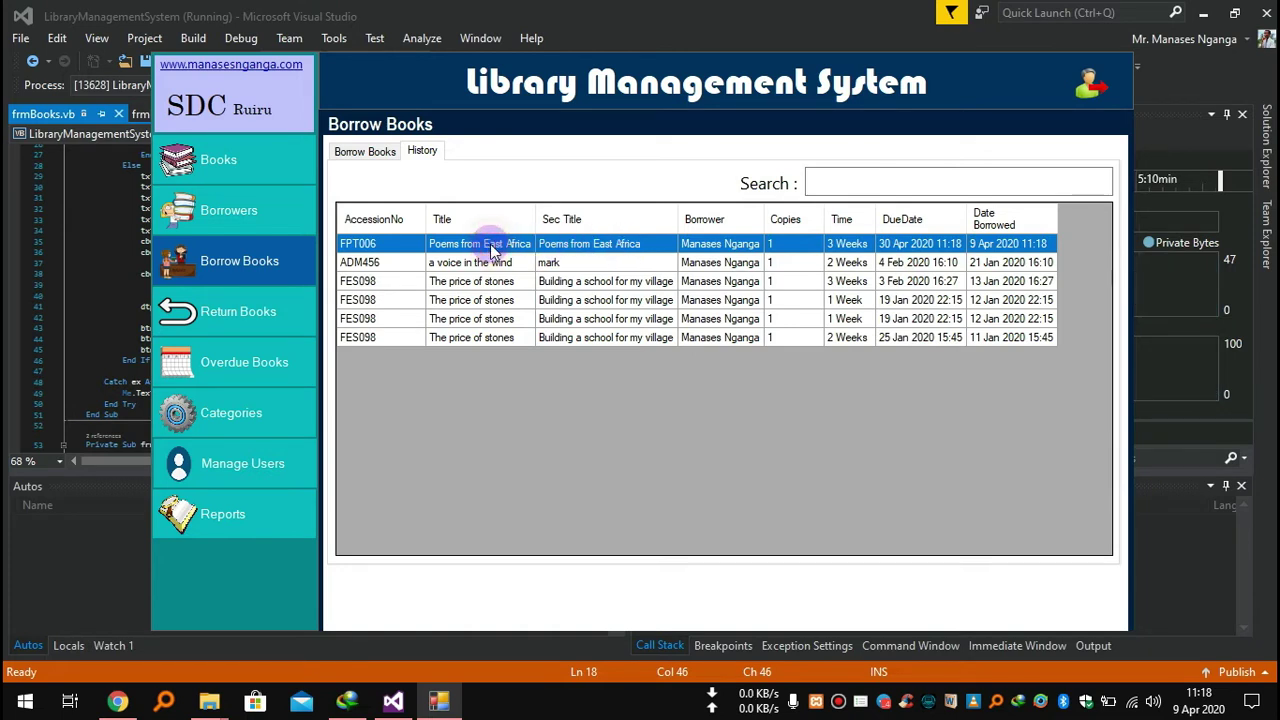
{"action": "left_click", "coordinate": [868, 178]}
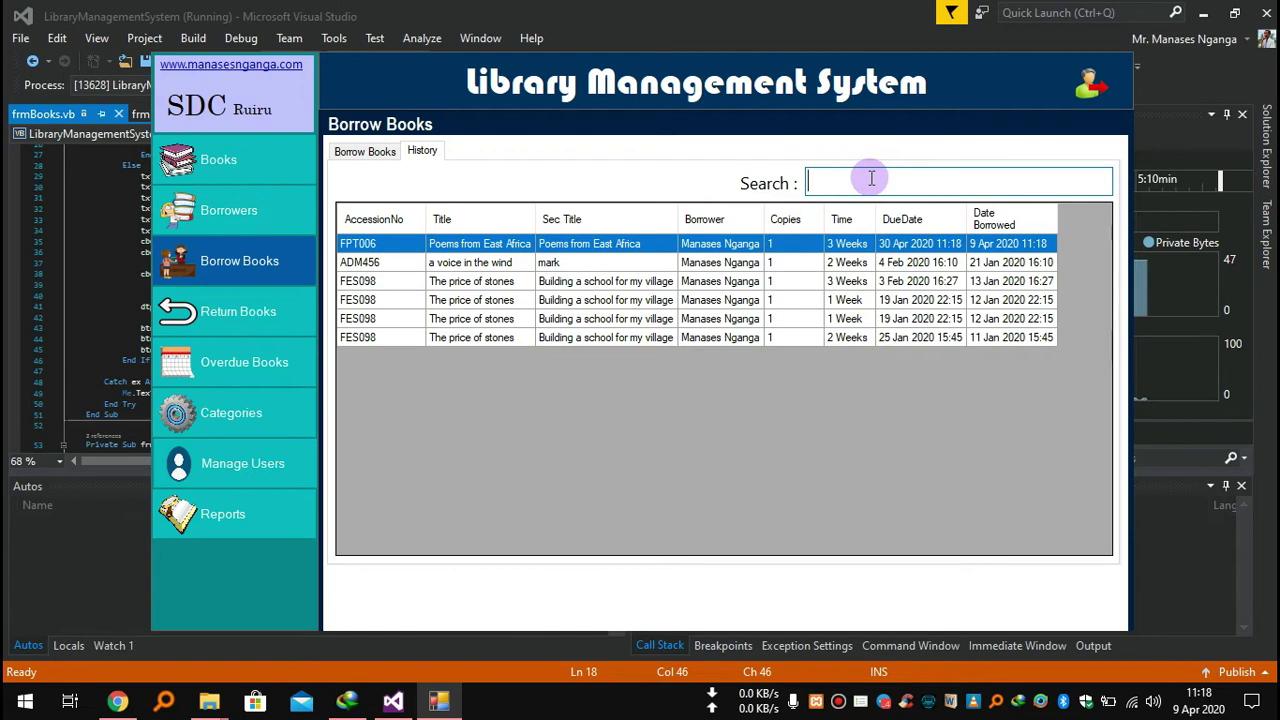
{"action": "type", "text": "po"}
{"action": "key", "text": "BackSpace"}
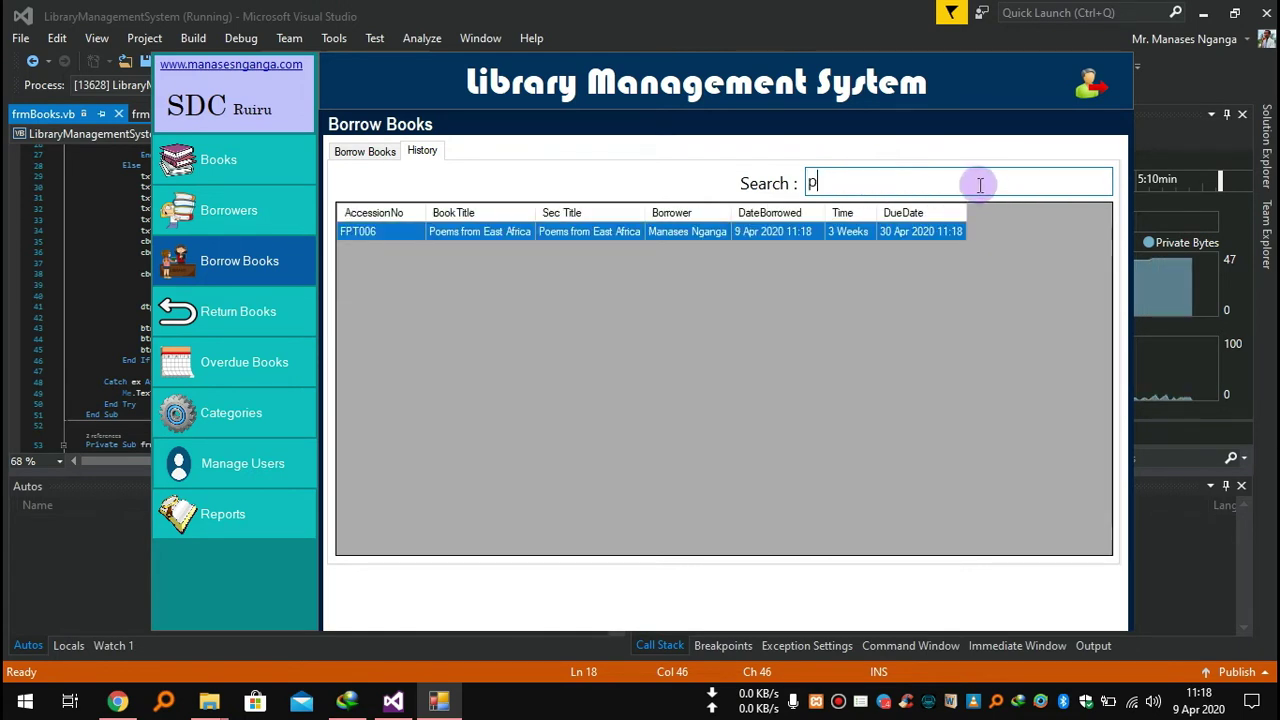
{"action": "key", "text": "BackSpace"}
{"action": "type", "text": "ft"}
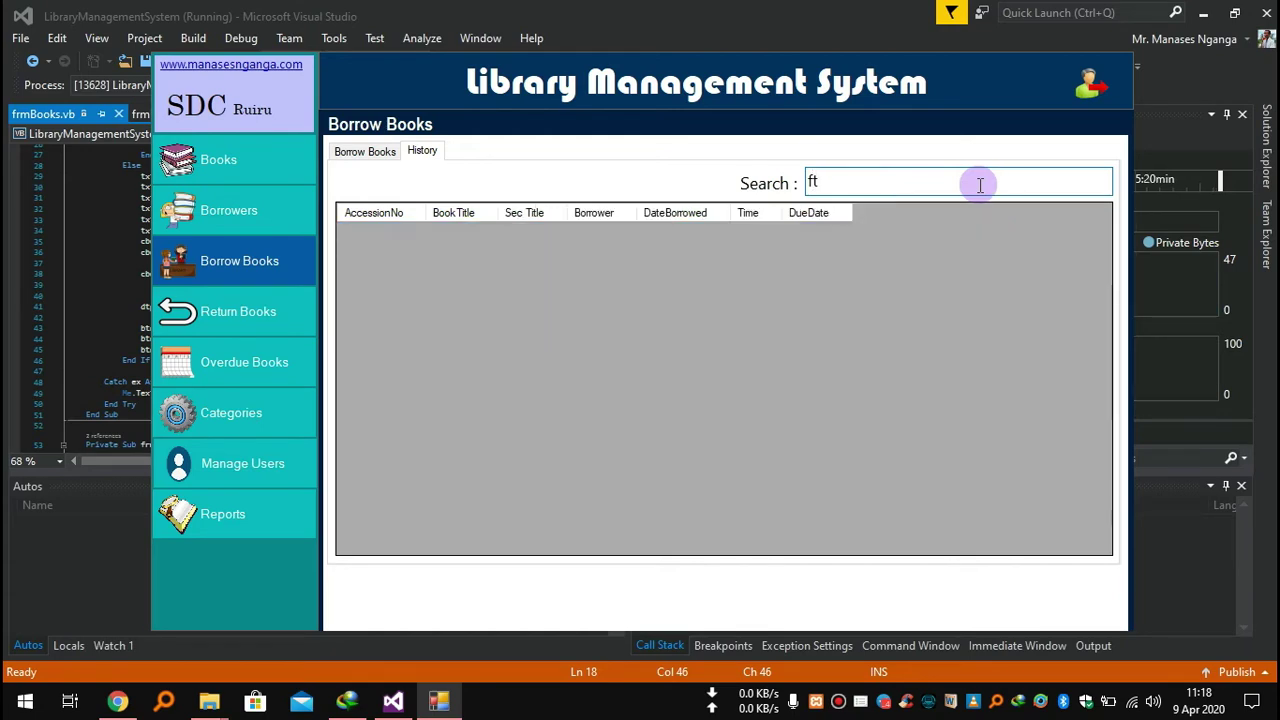
{"action": "key", "text": "BackSpace"}
{"action": "key", "text": "BackSpace"}
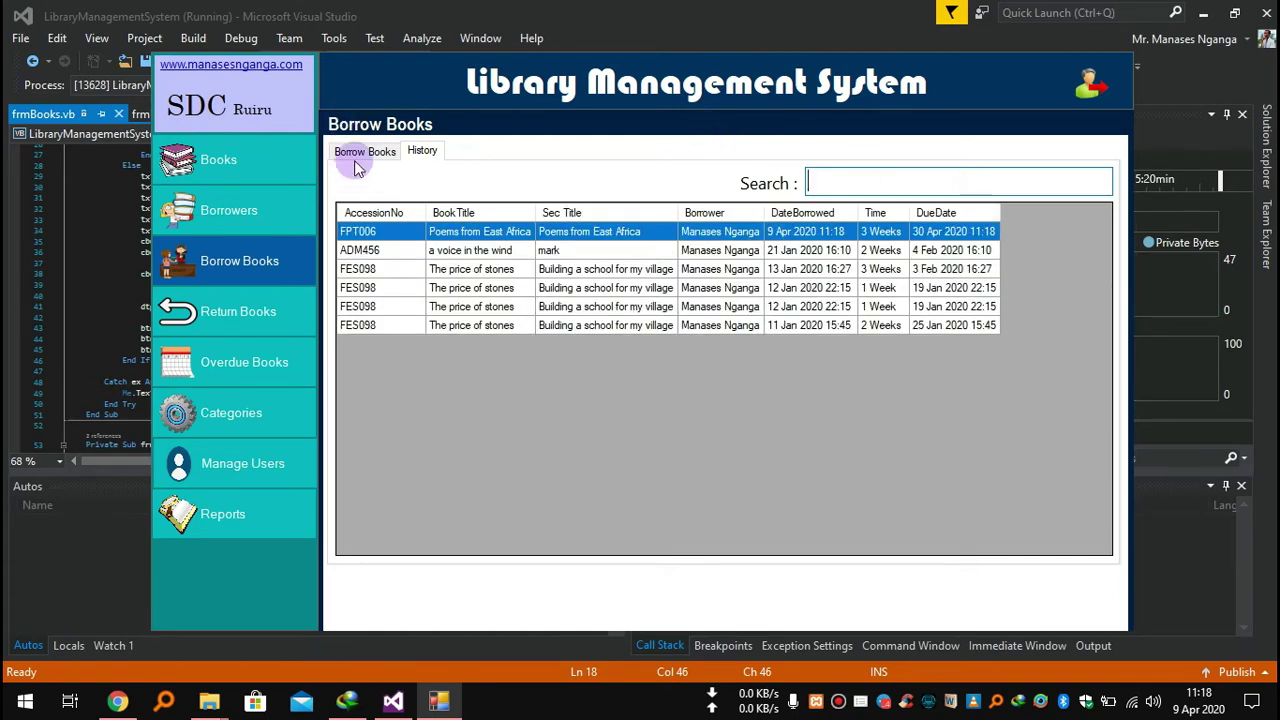
{"action": "left_click", "coordinate": [362, 152]}
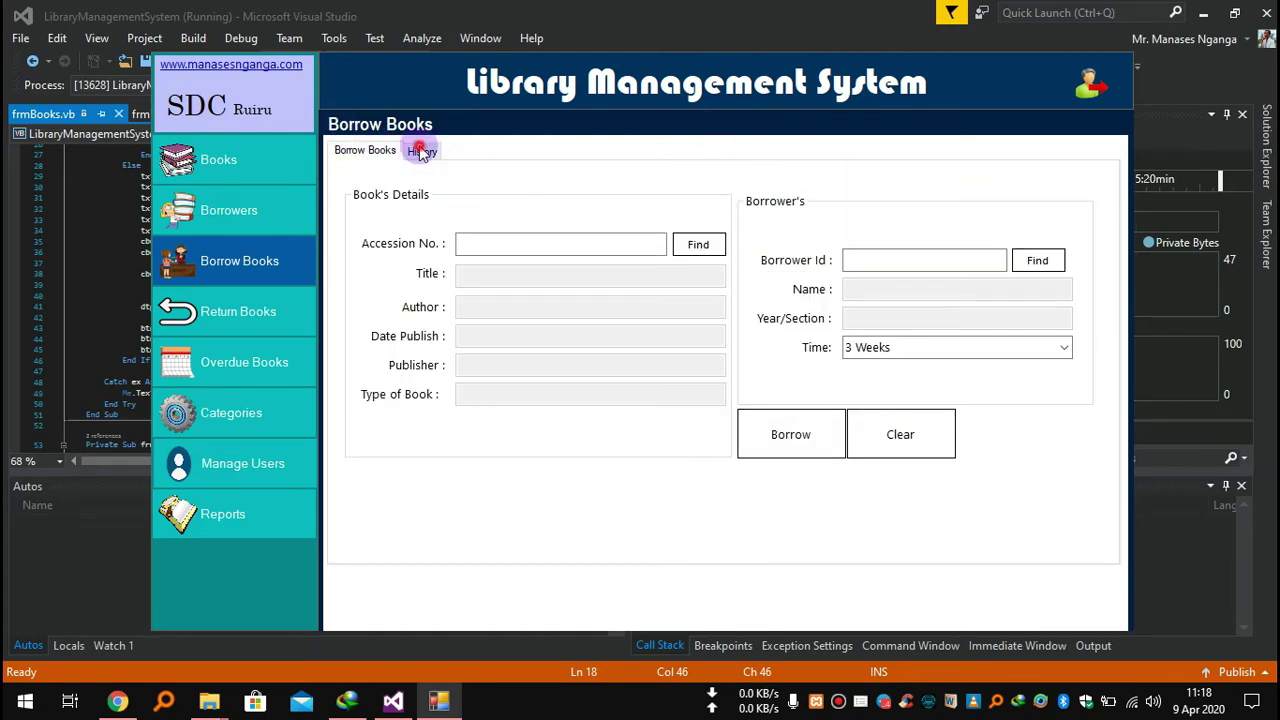
{"action": "left_click", "coordinate": [420, 150]}
{"action": "left_click", "coordinate": [366, 152]}
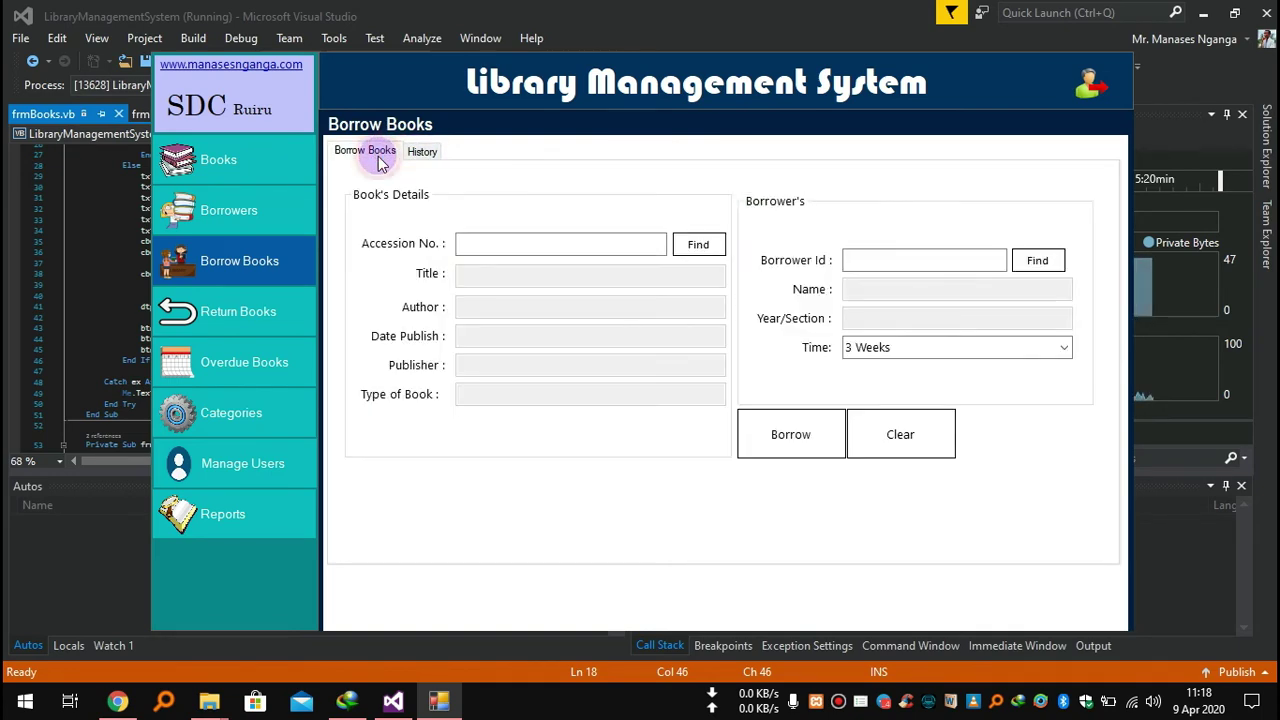
{"action": "left_click", "coordinate": [253, 183]}
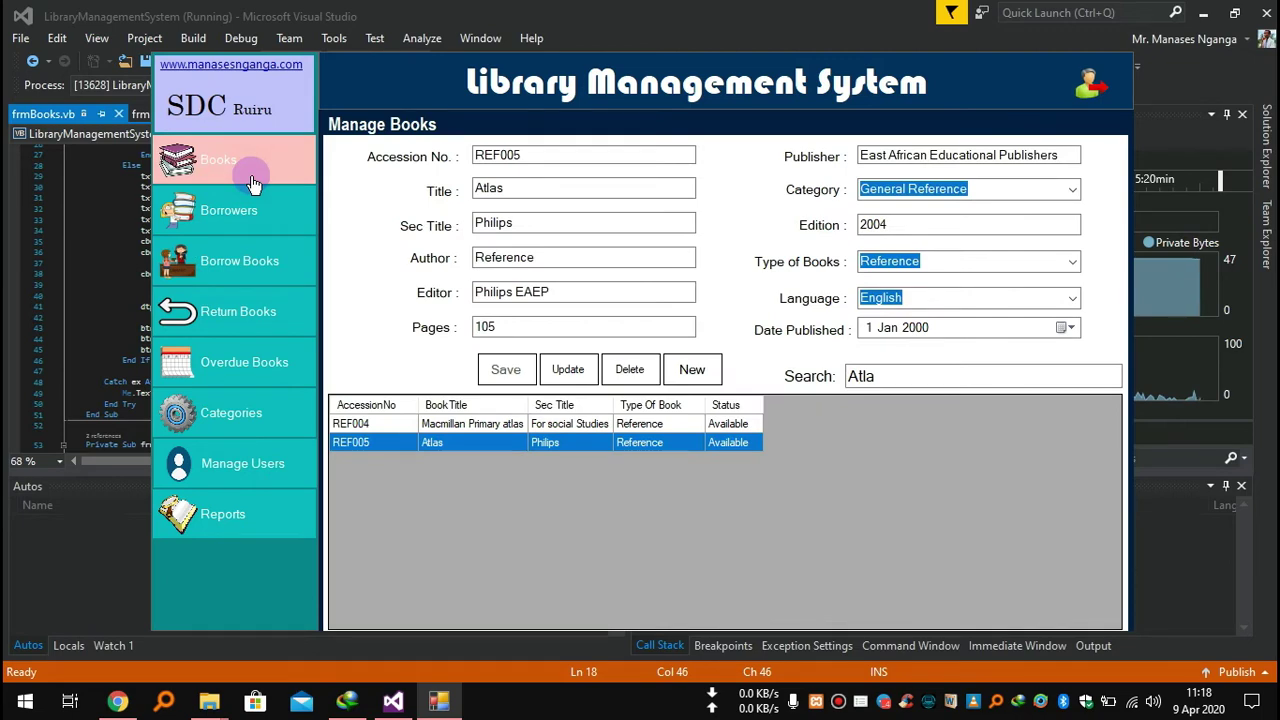
{"action": "left_click", "coordinate": [698, 369]}
{"action": "mouse_move", "coordinate": [1113, 442]}
{"action": "left_mouse_down"}
{"action": "mouse_move", "coordinate": [1118, 455]}
{"action": "mouse_move", "coordinate": [1117, 435]}
{"action": "left_mouse_up"}
{"action": "left_click", "coordinate": [976, 377]}
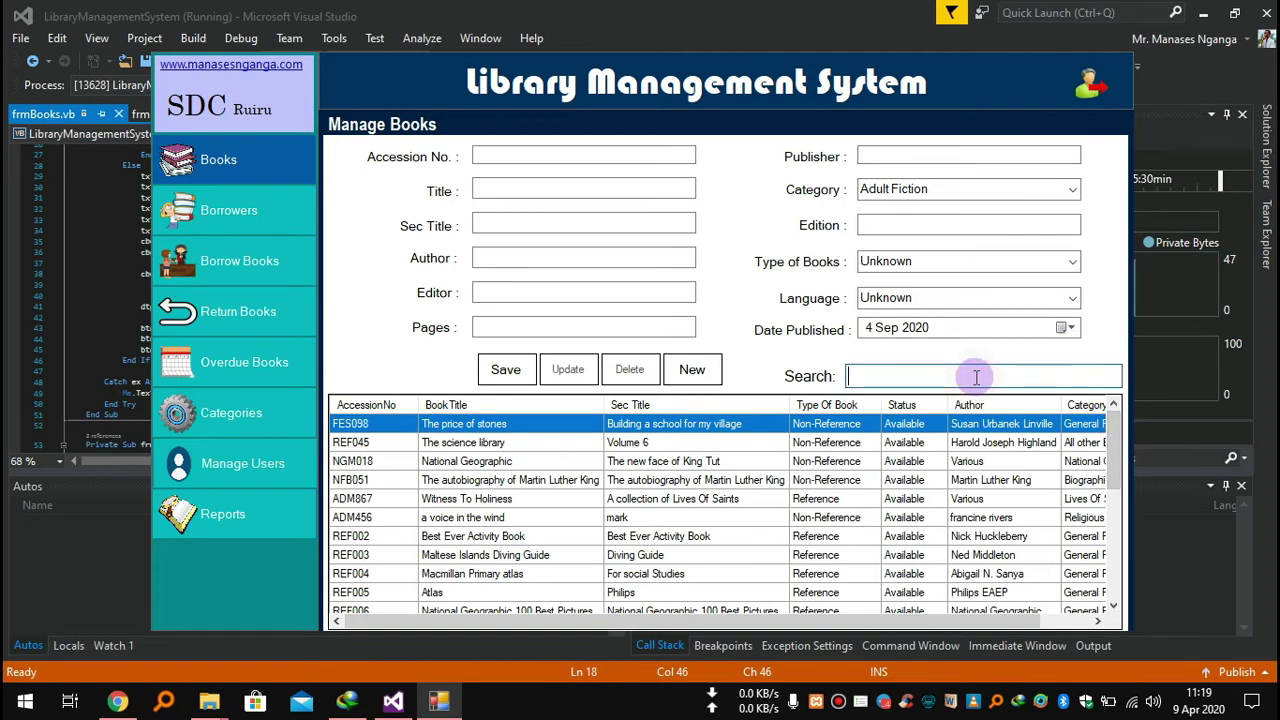
{"action": "type", "text": "po"}
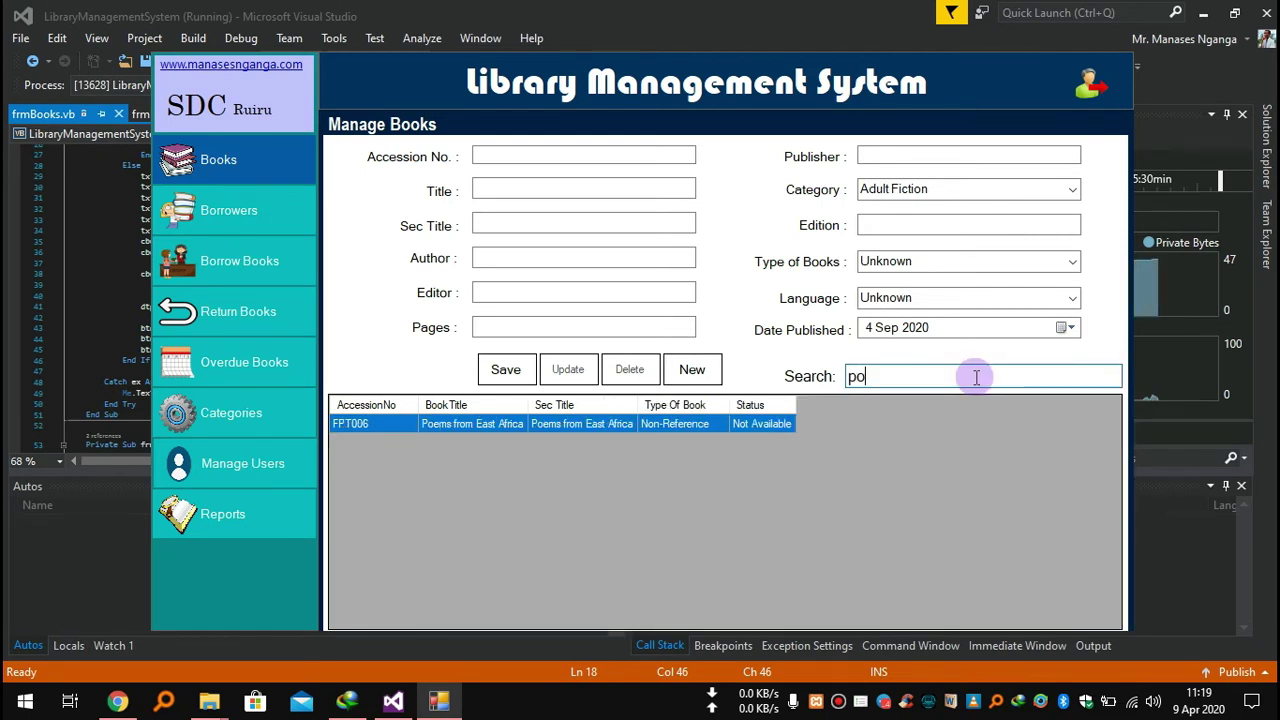
{"action": "left_click", "coordinate": [762, 424]}
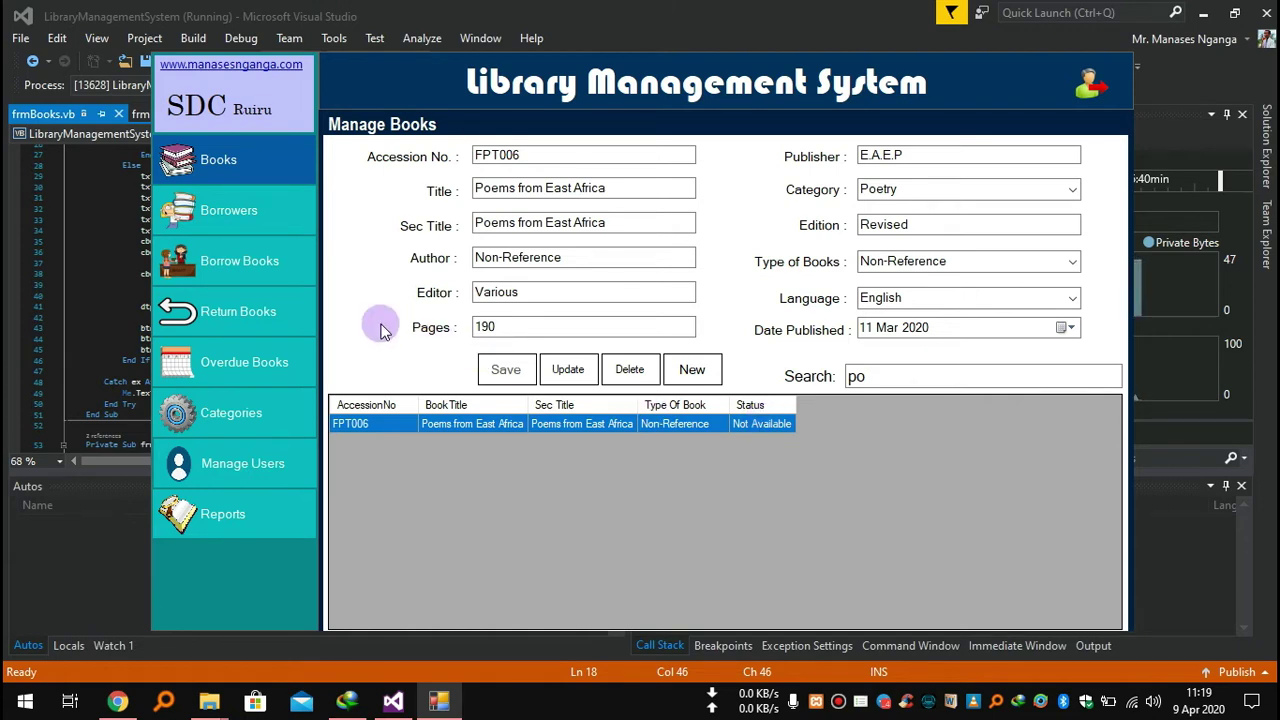
{"action": "left_click", "coordinate": [272, 275]}
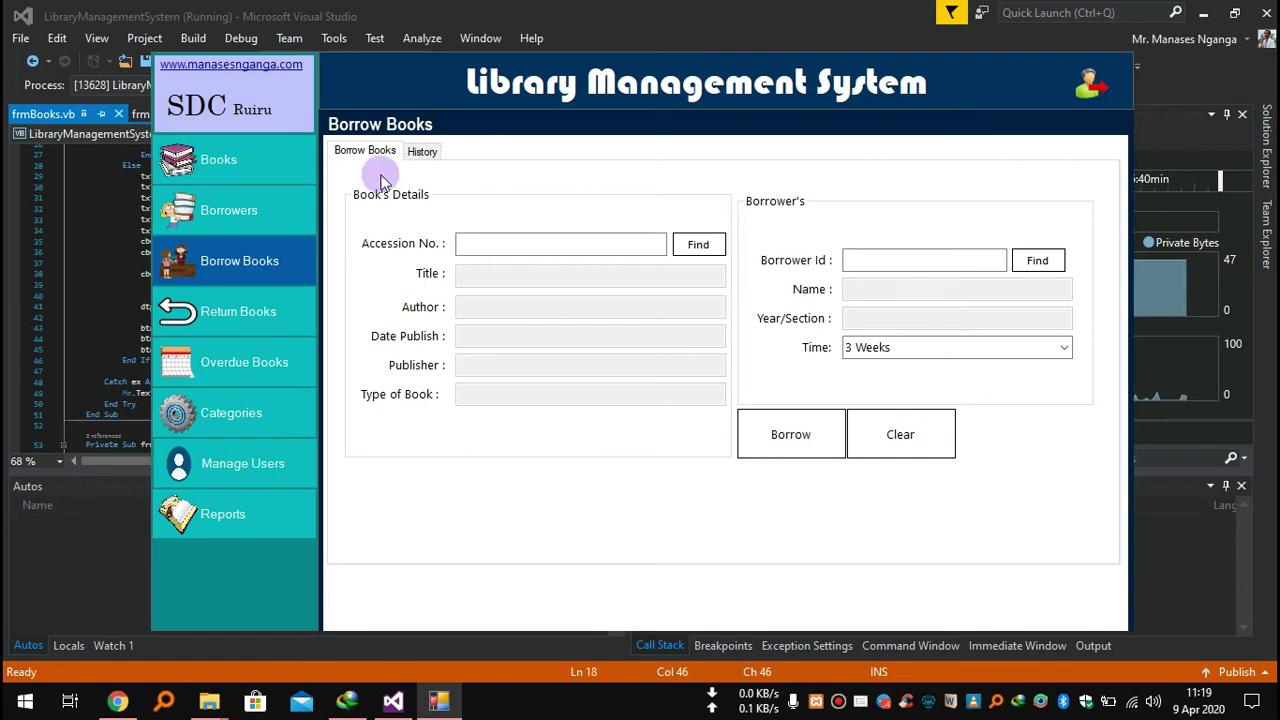
Browse Return Books and its History tab, check Borrowers, then enter the borrower's id on Return Books.
{"action": "left_click", "coordinate": [270, 318]}
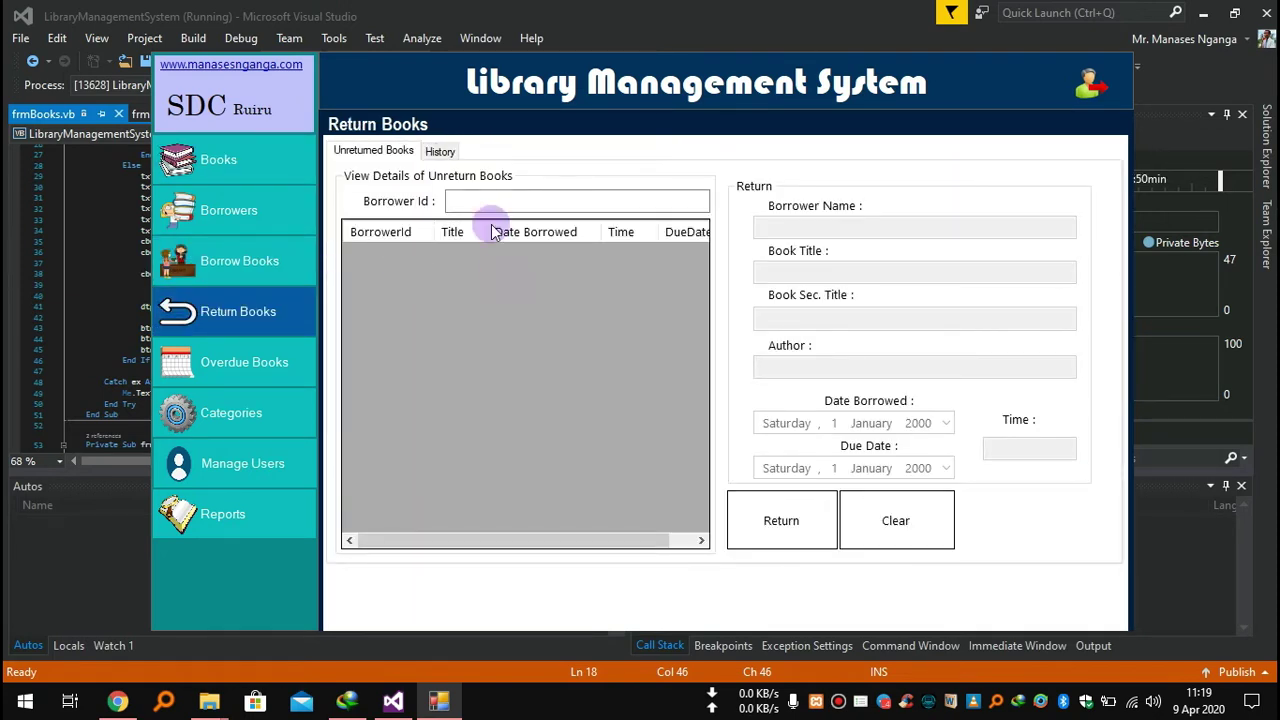
{"action": "left_click", "coordinate": [440, 151]}
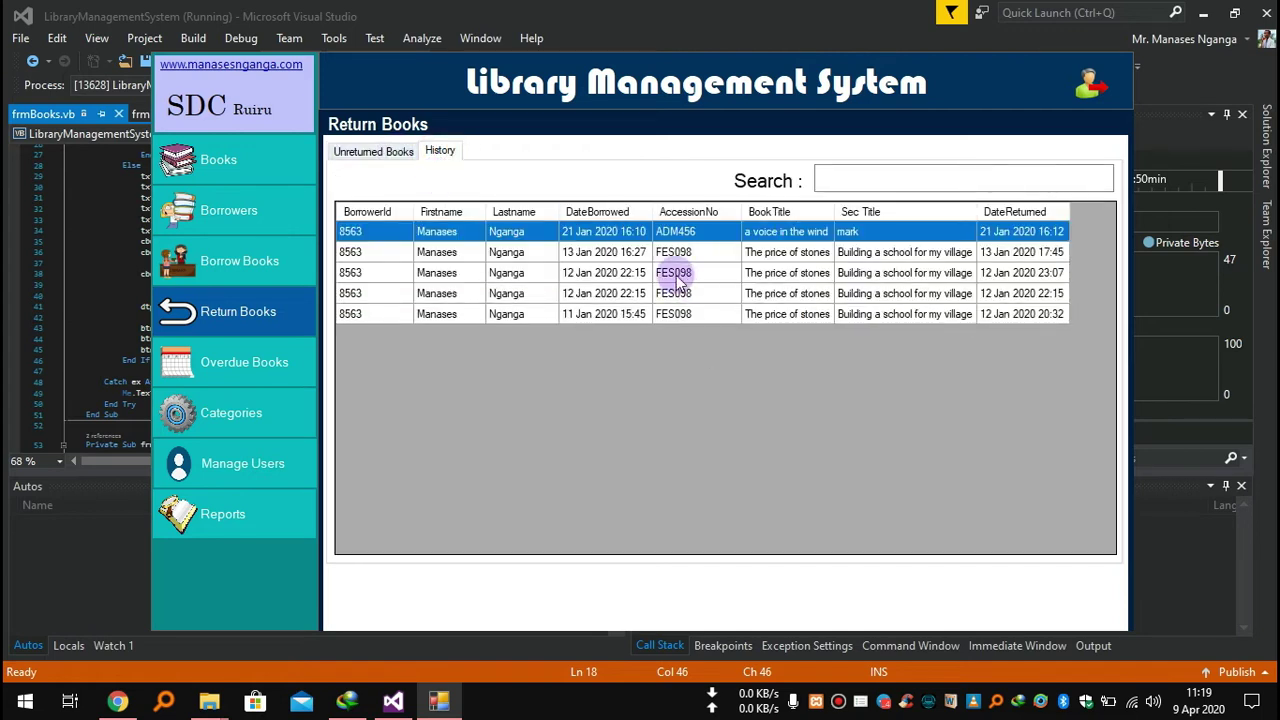
{"action": "left_click", "coordinate": [392, 152]}
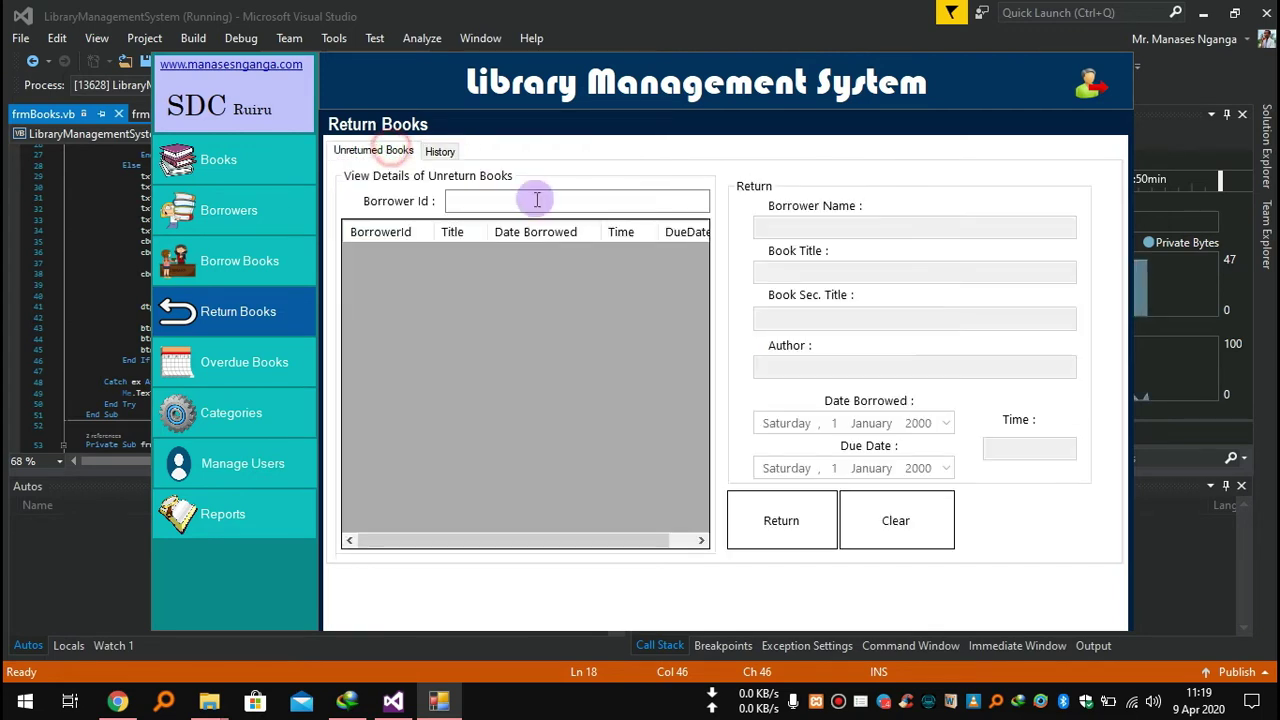
{"action": "left_click", "coordinate": [482, 196]}
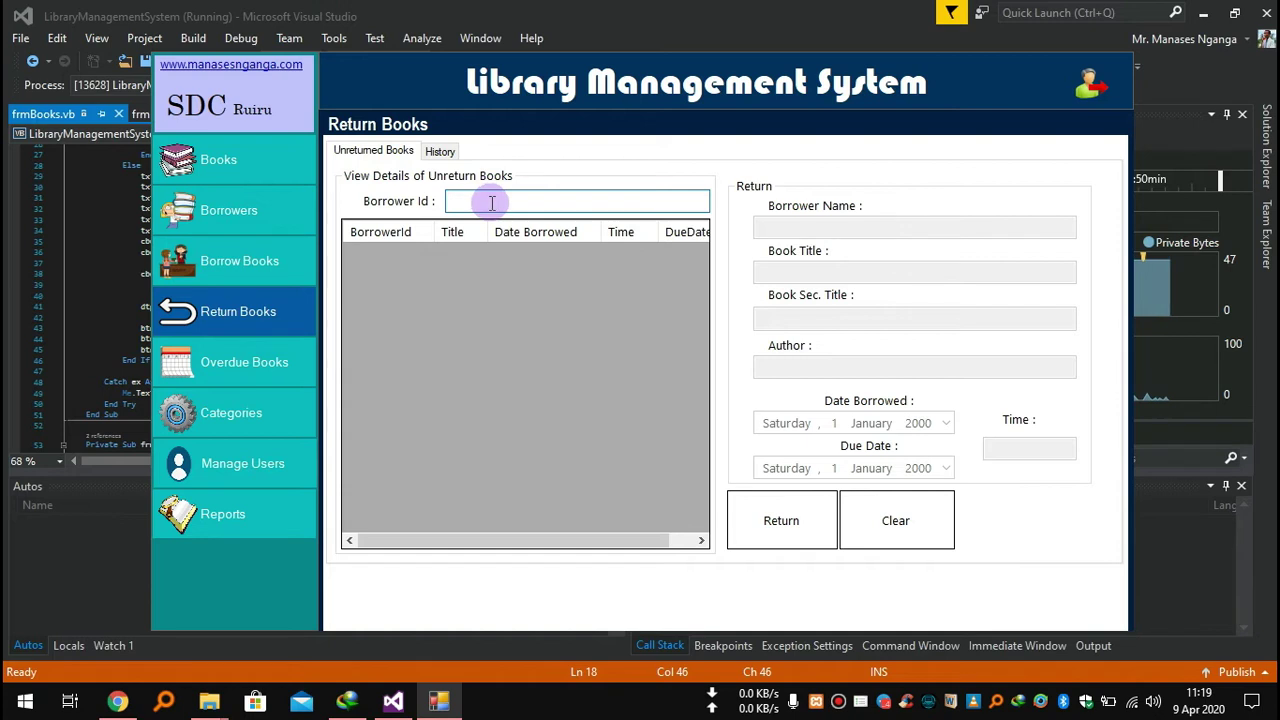
{"action": "left_click", "coordinate": [251, 211]}
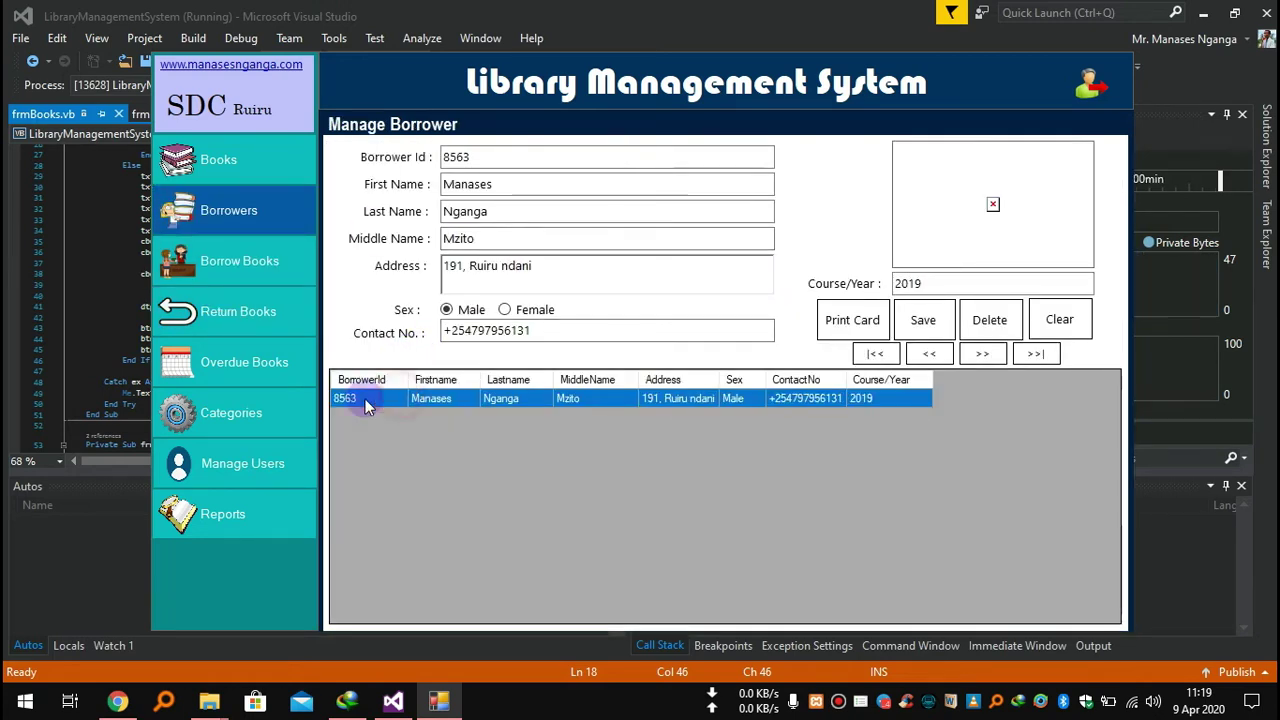
{"action": "left_click", "coordinate": [271, 310]}
{"action": "left_click", "coordinate": [489, 204]}
{"action": "type", "text": "8563"}
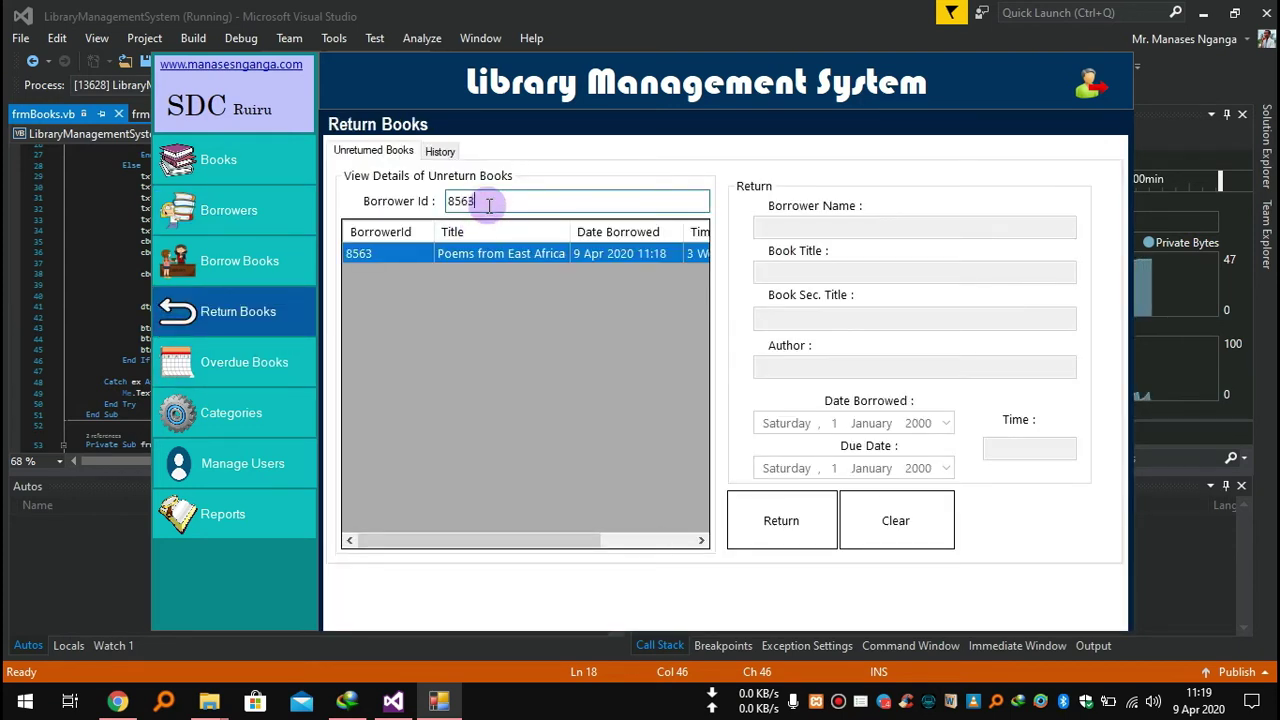
Return the Poems from East Africa loan and confirm it in the returned books history.
{"action": "left_click", "coordinate": [493, 254]}
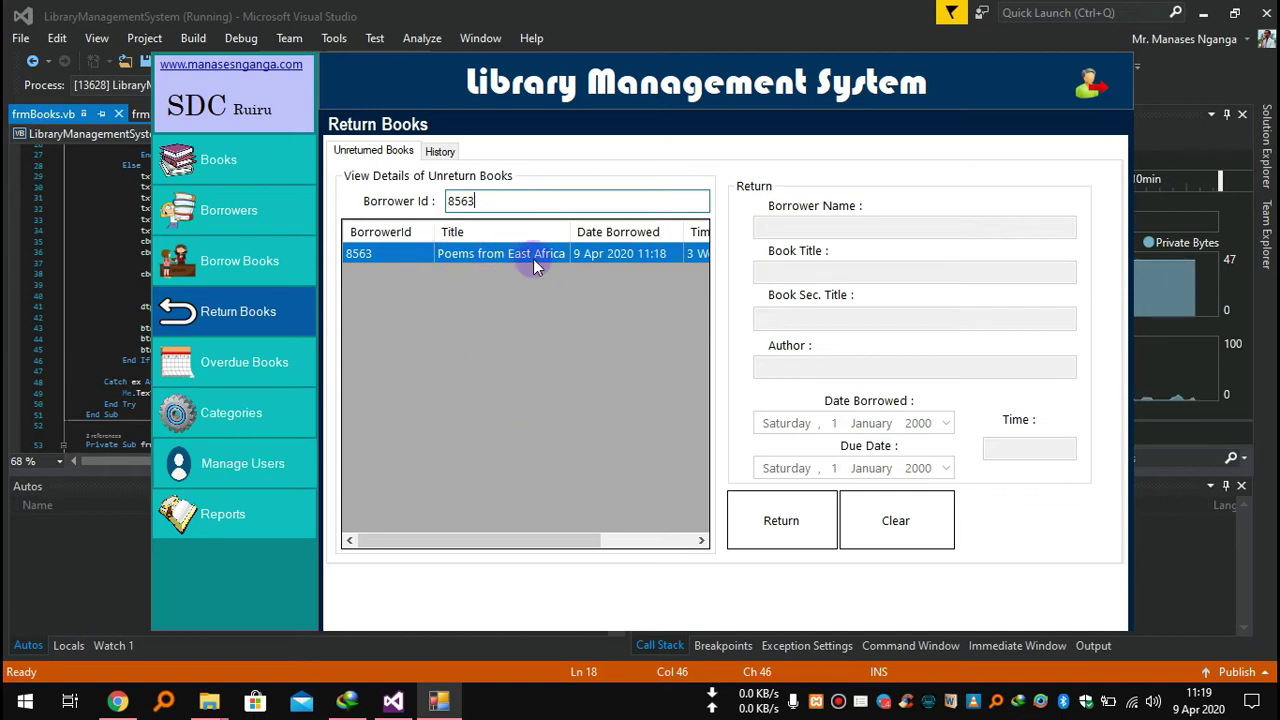
{"action": "left_click", "coordinate": [477, 257]}
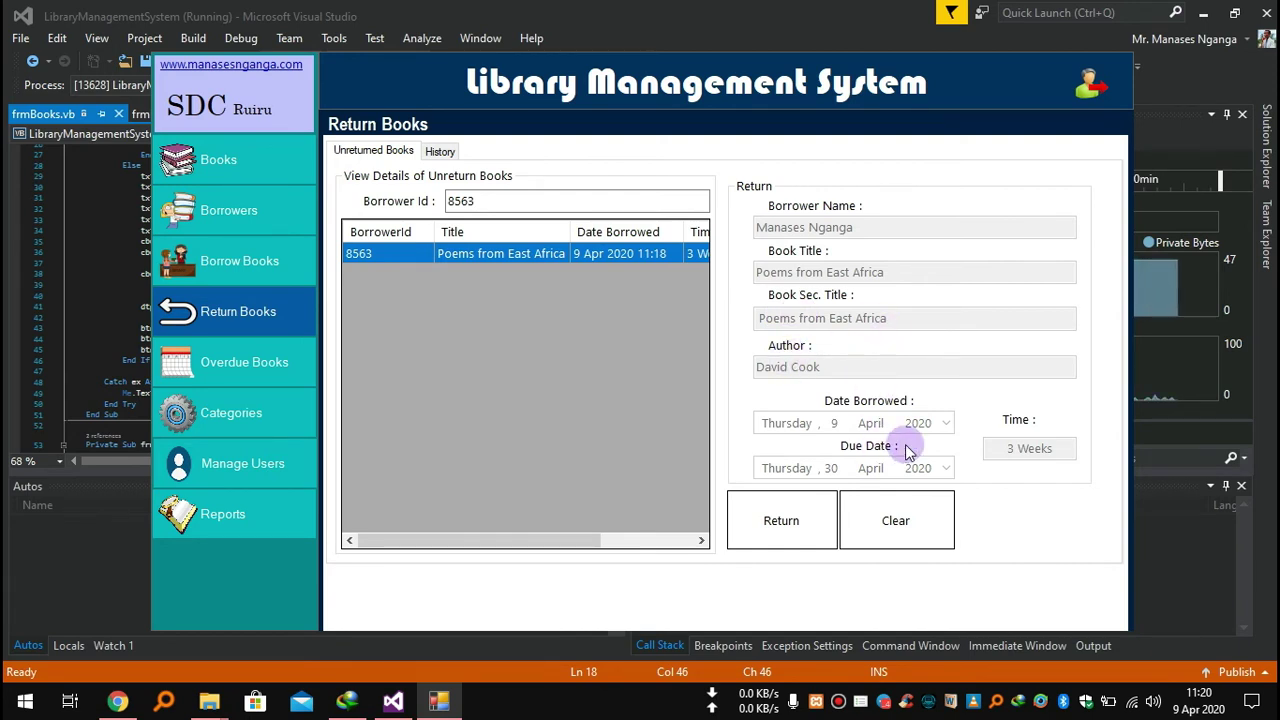
{"action": "left_click", "coordinate": [797, 518]}
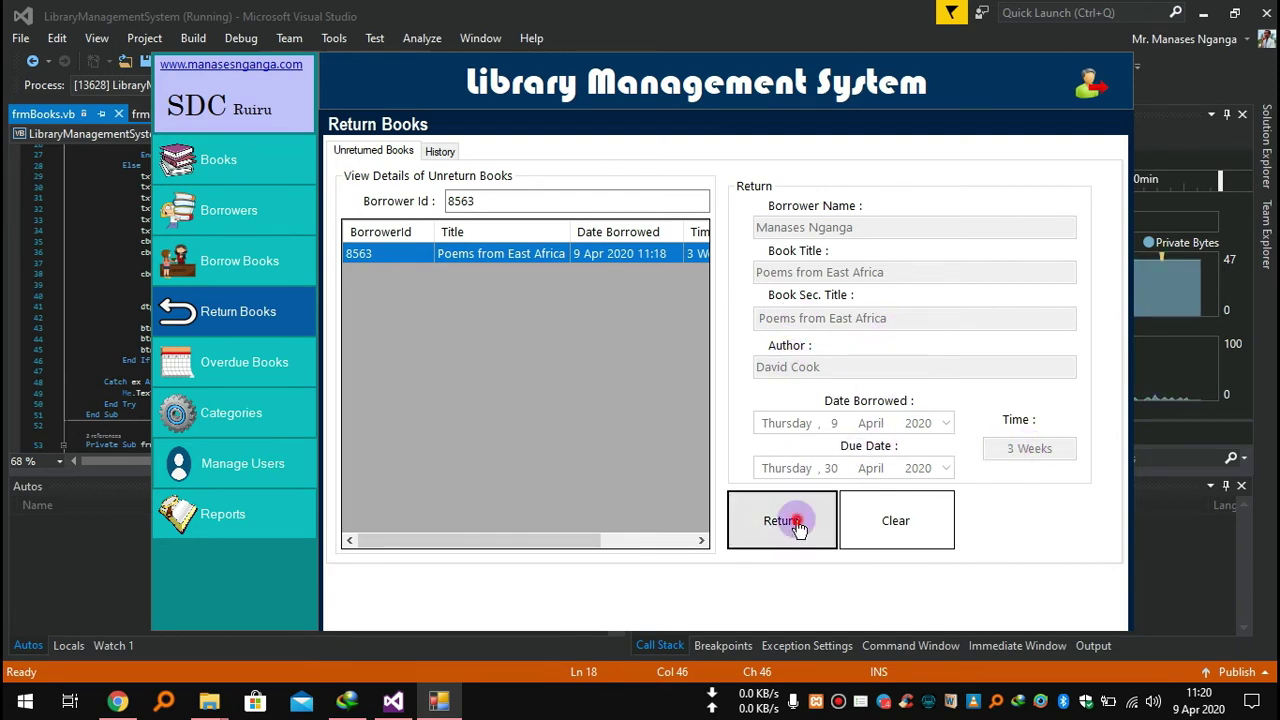
{"action": "left_click", "coordinate": [726, 411]}
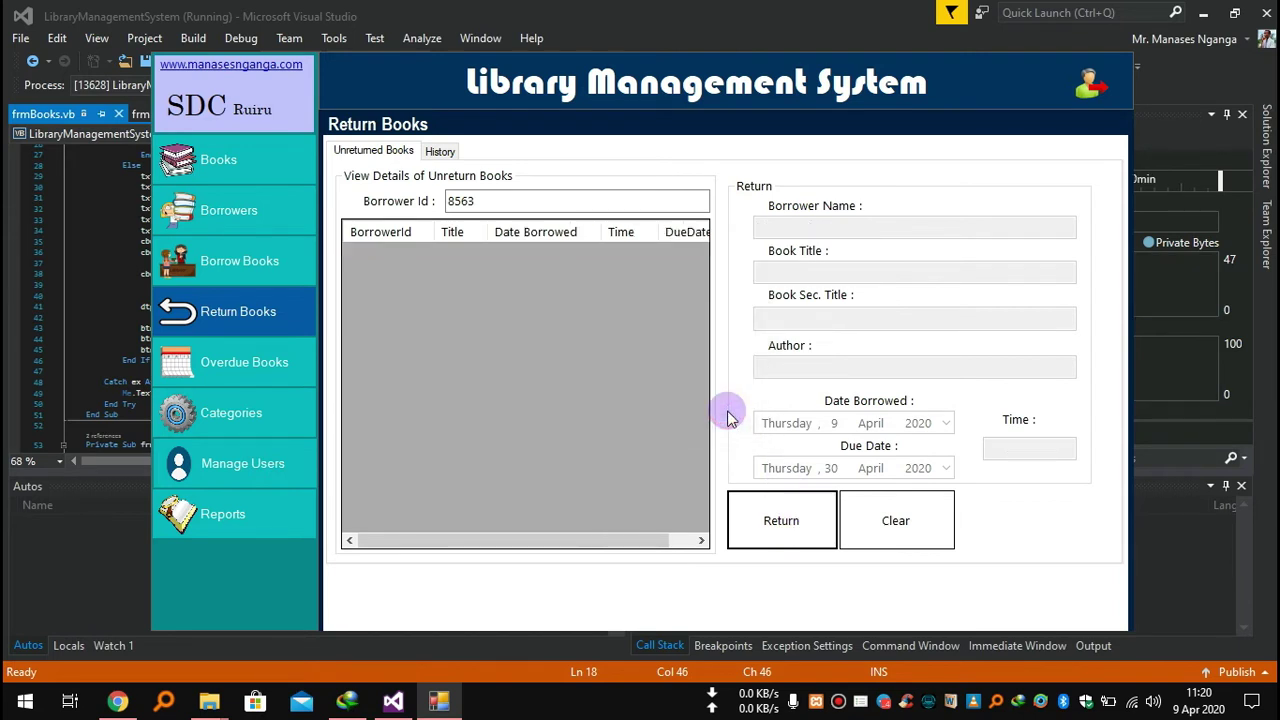
{"action": "left_click", "coordinate": [440, 151]}
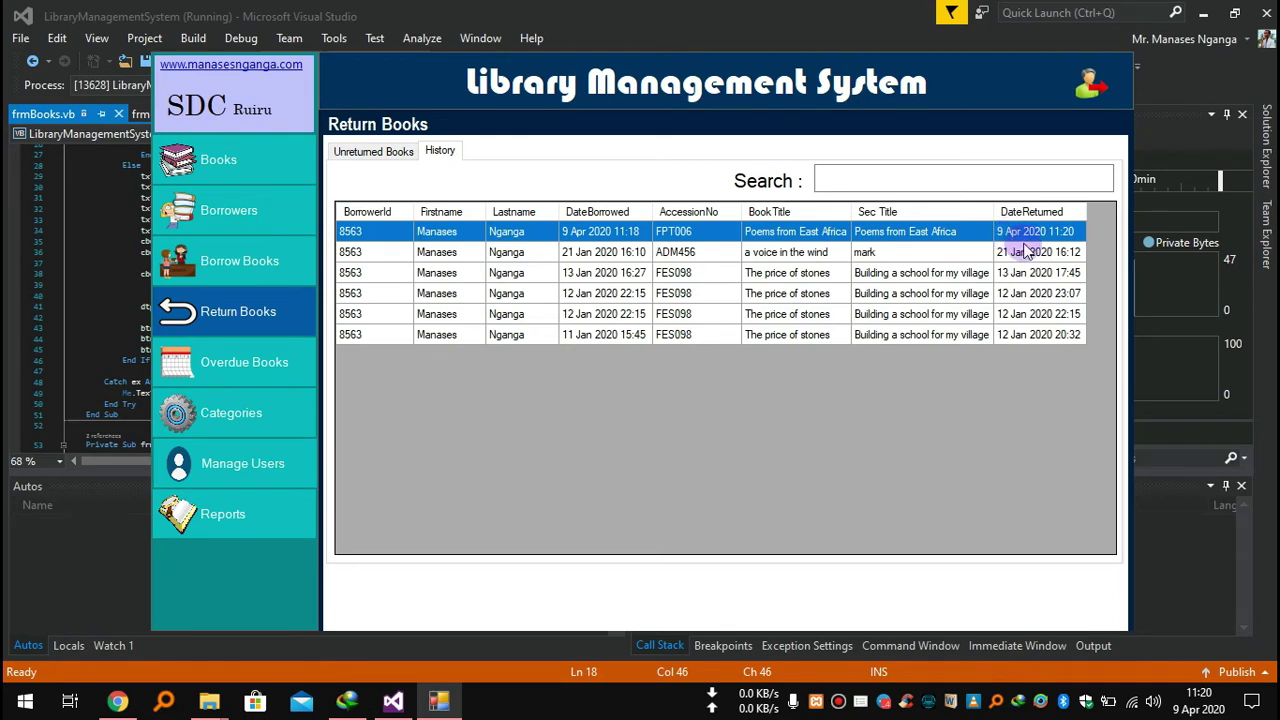
Open Manage Books with a cleared form and search the book list for 'po'.
{"action": "left_click", "coordinate": [1199, 700]}
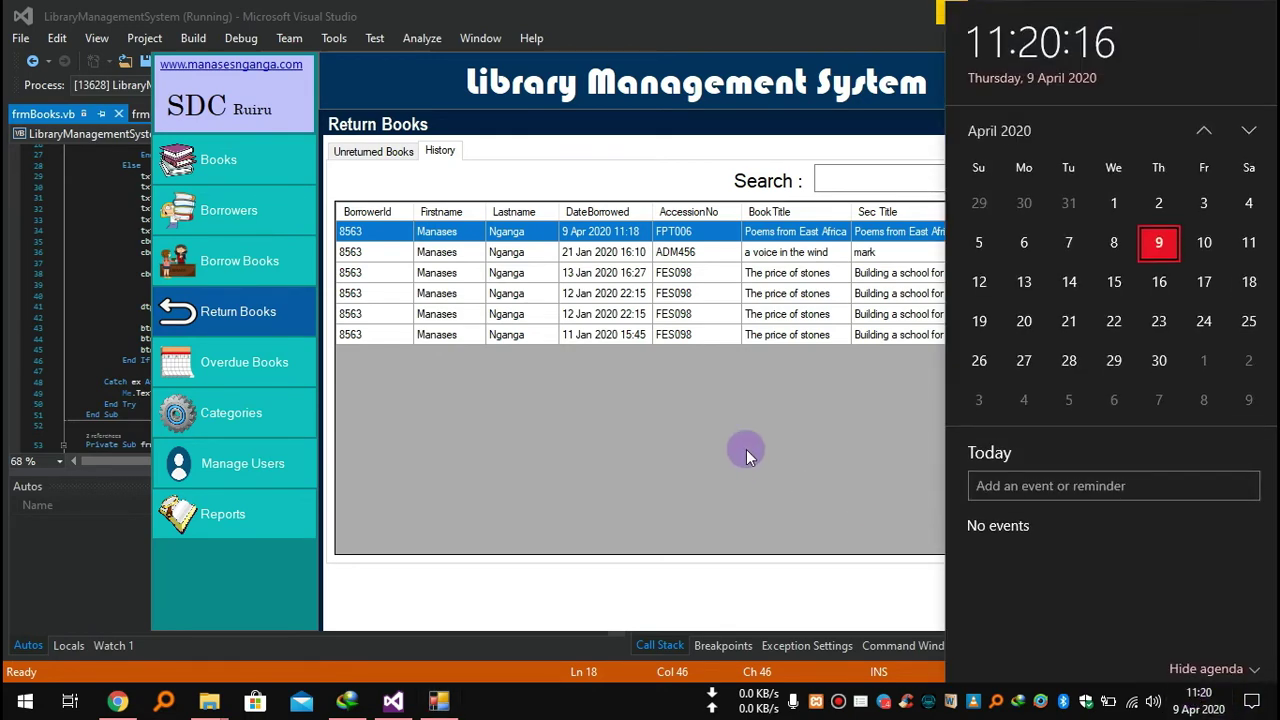
{"action": "left_click", "coordinate": [748, 455]}
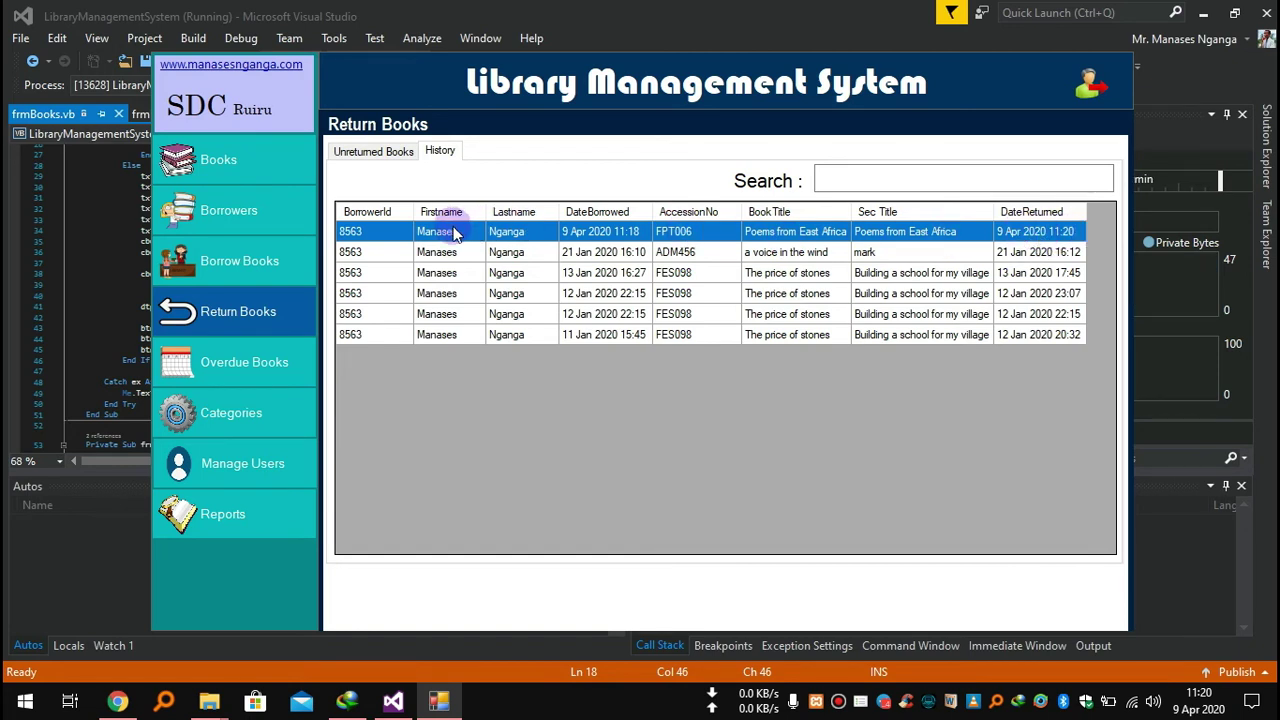
{"action": "left_click", "coordinate": [268, 185]}
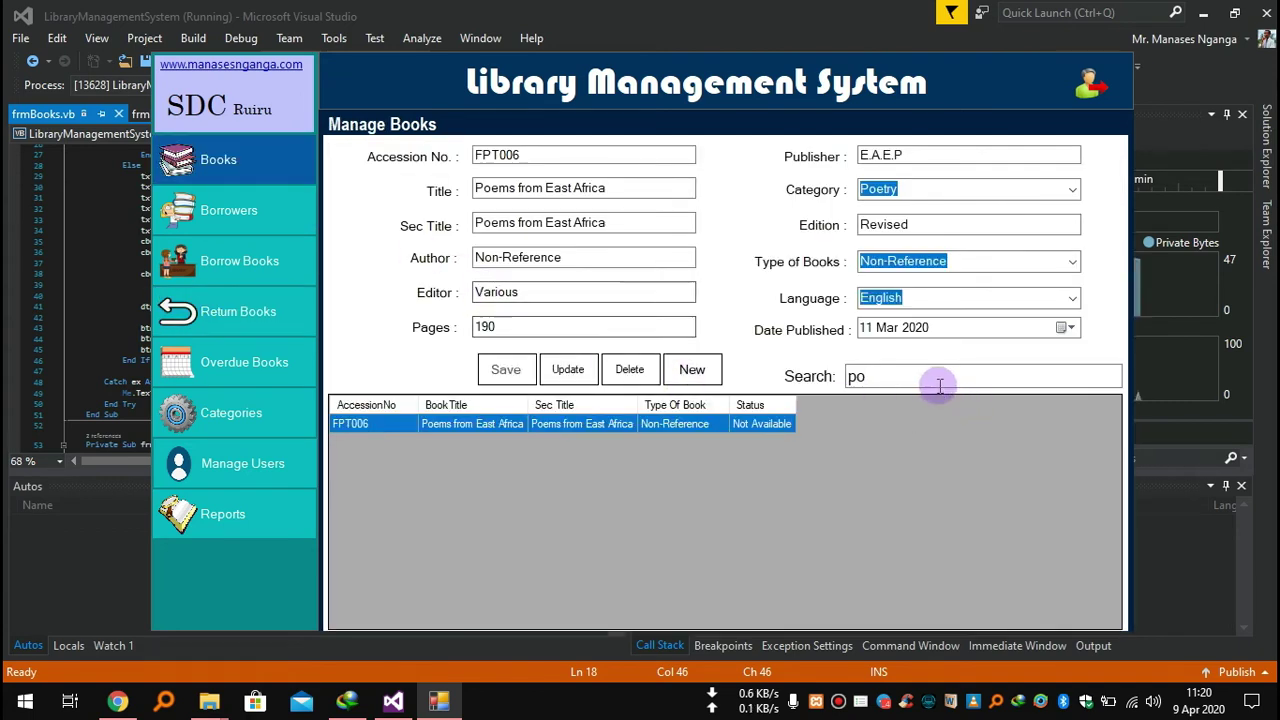
{"action": "left_click", "coordinate": [706, 362]}
{"action": "left_click", "coordinate": [939, 375]}
{"action": "type", "text": "po"}
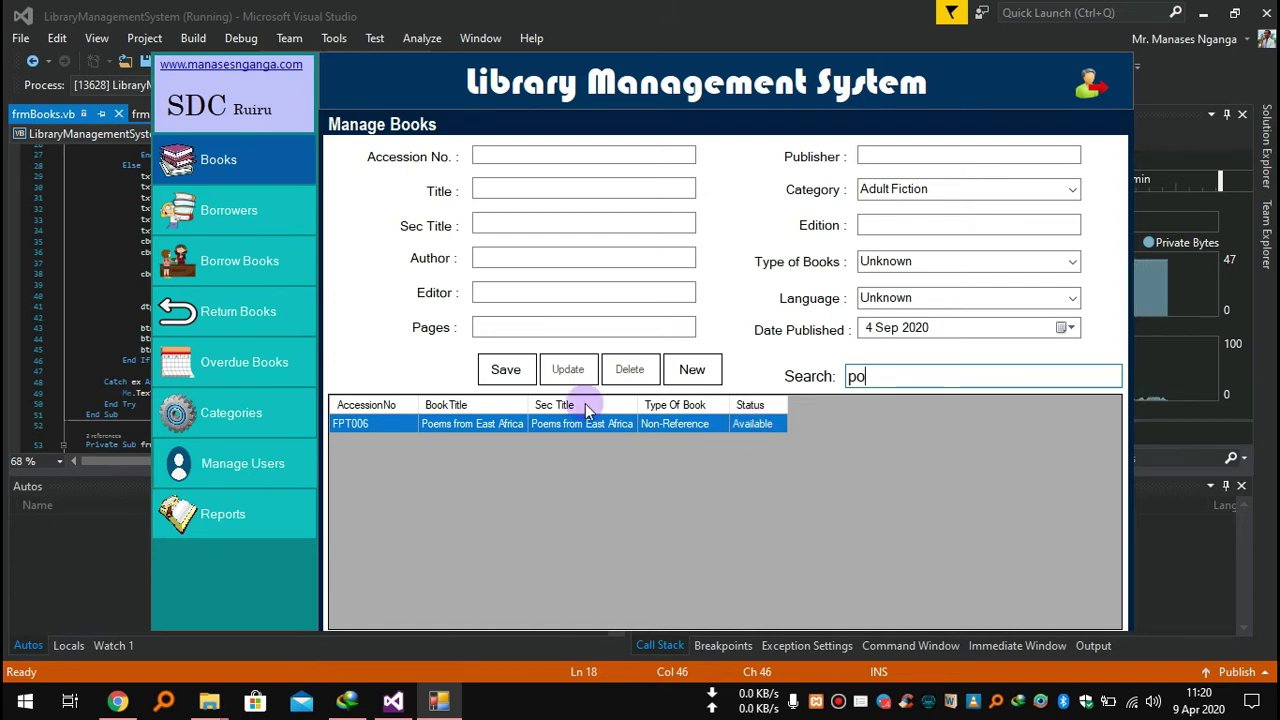
Browse the Return Books page, its Unreturned Books tab and the Overdue Books penalties page.
{"action": "left_click", "coordinate": [220, 310]}
{"action": "left_click", "coordinate": [350, 152]}
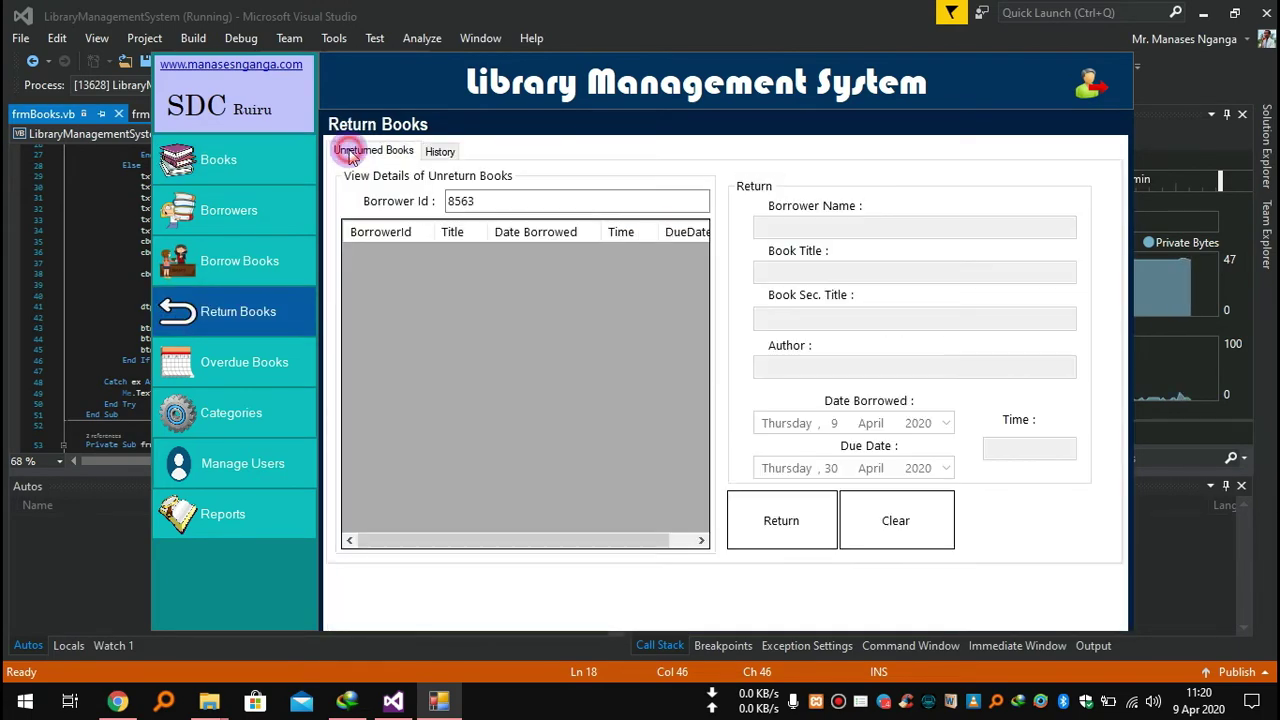
{"action": "left_click", "coordinate": [312, 356]}
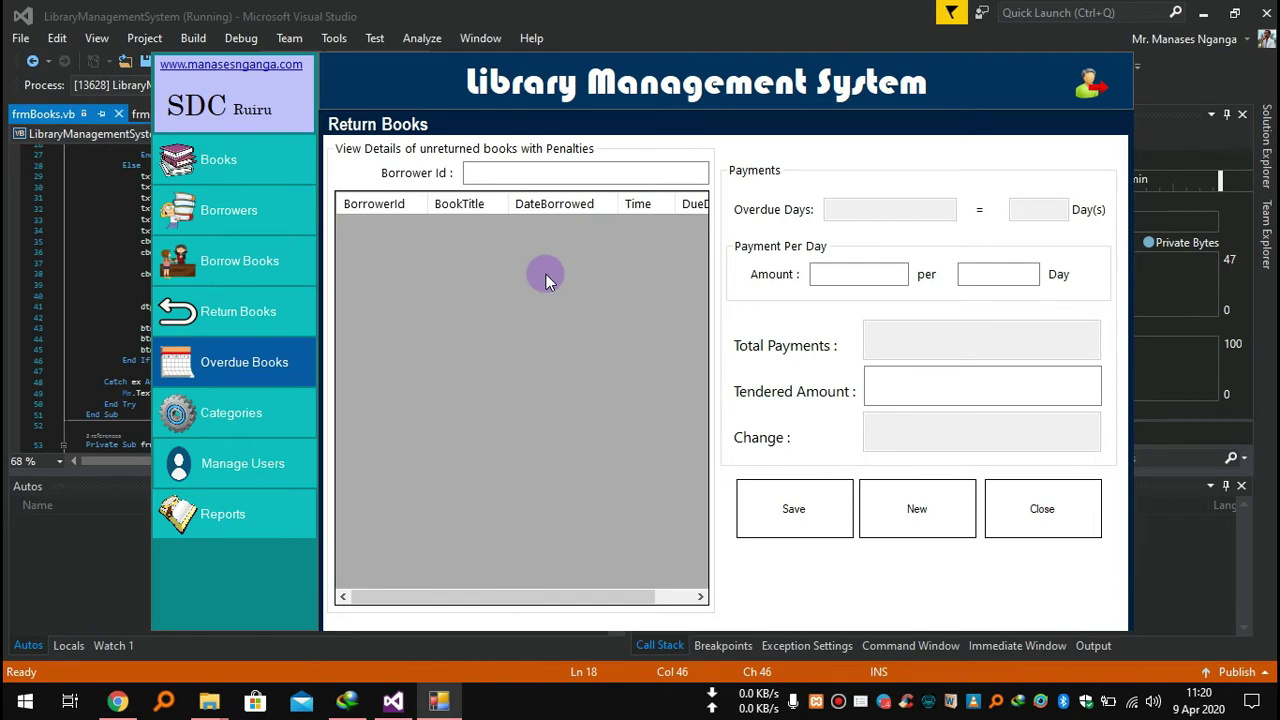
{"action": "left_click", "coordinate": [262, 320]}
{"action": "left_click", "coordinate": [272, 362]}
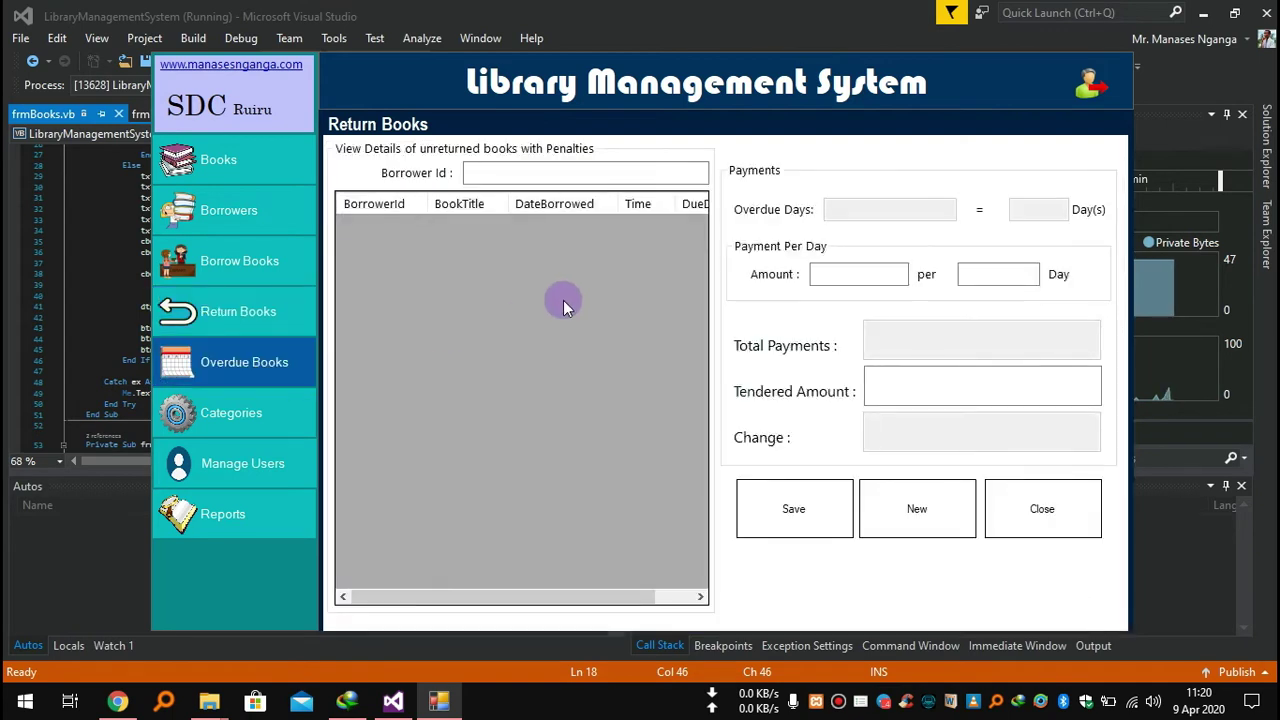
Step through the penalty and tendered amount fields, then go to Manage Category.
{"action": "left_click", "coordinate": [233, 366]}
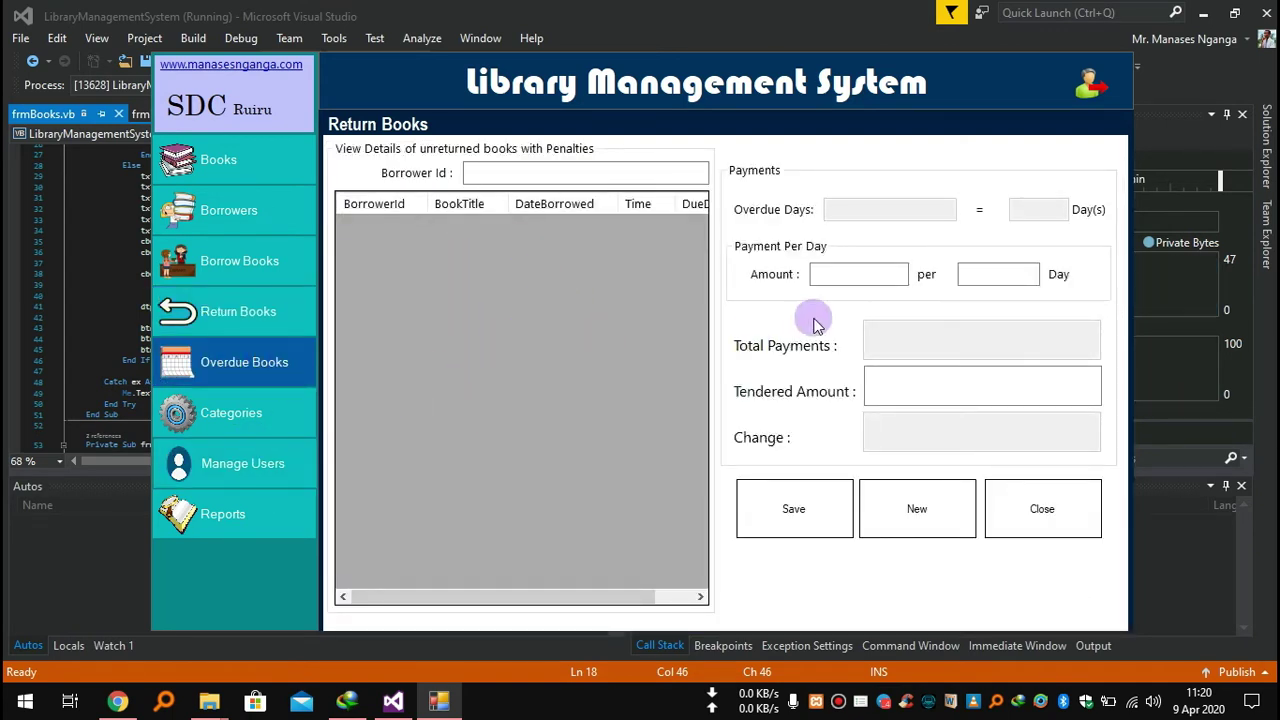
{"action": "left_click", "coordinate": [871, 272]}
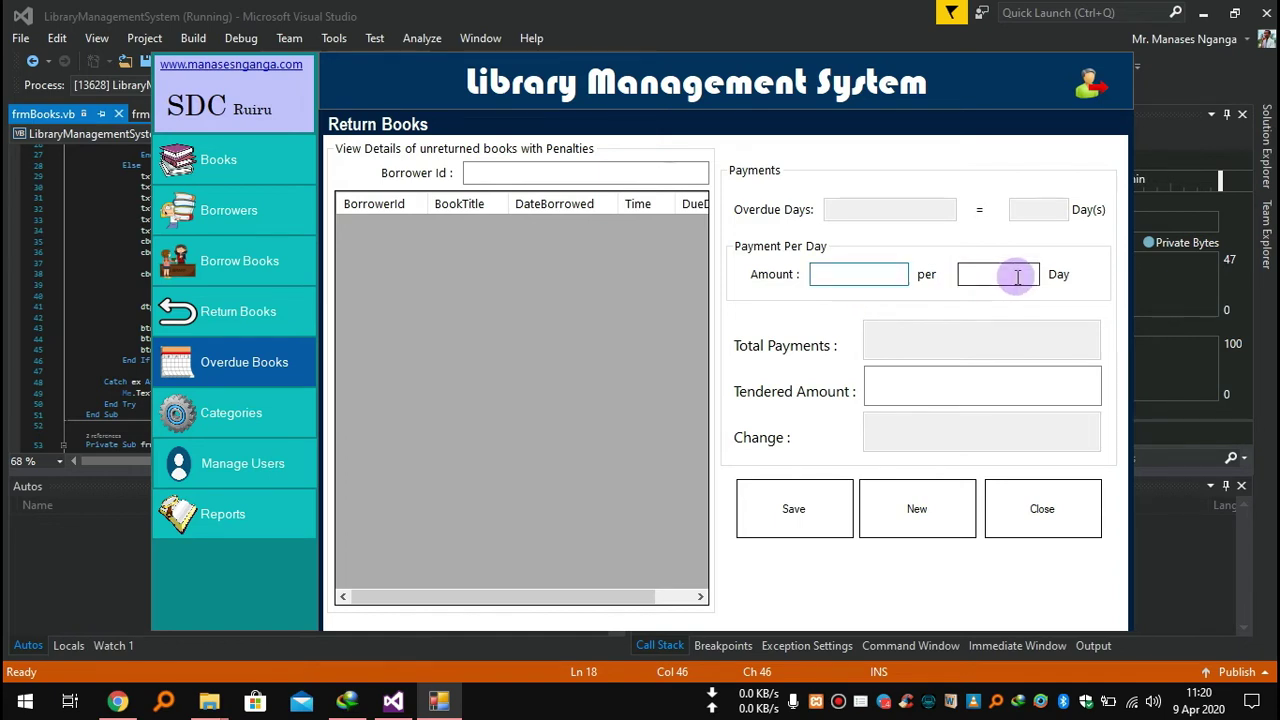
{"action": "left_click", "coordinate": [893, 388]}
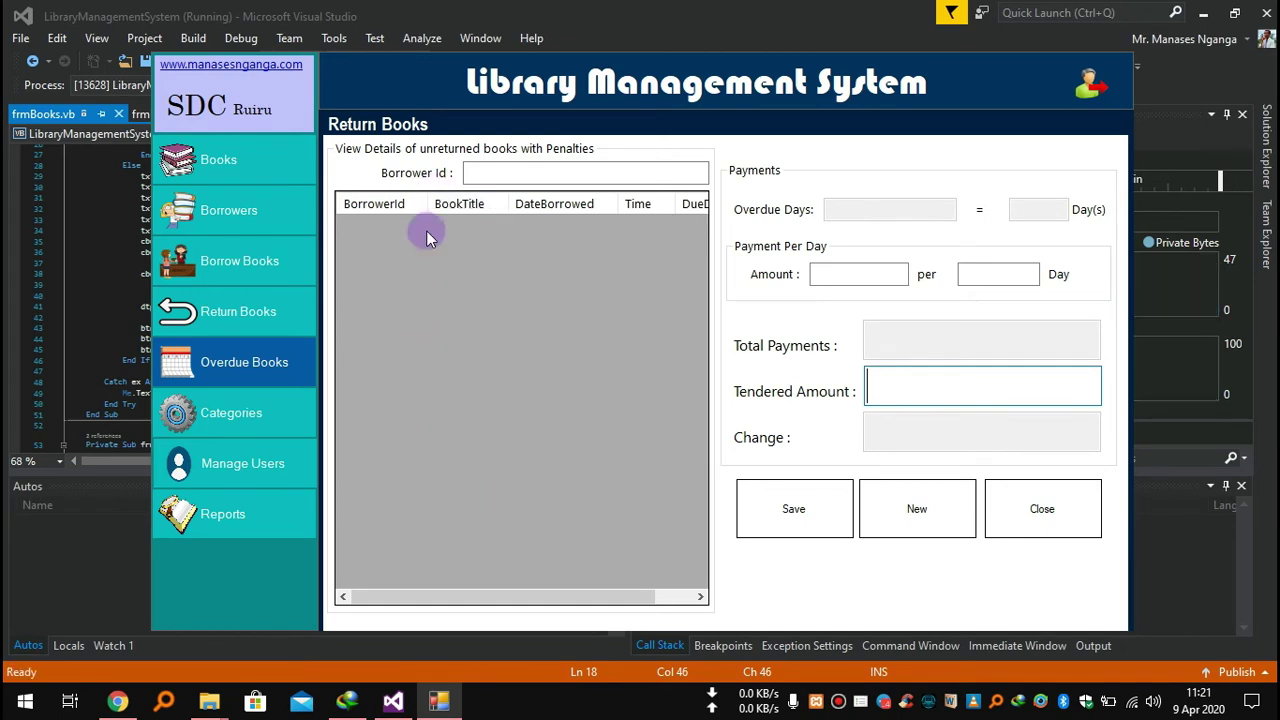
{"action": "left_click", "coordinate": [286, 418]}
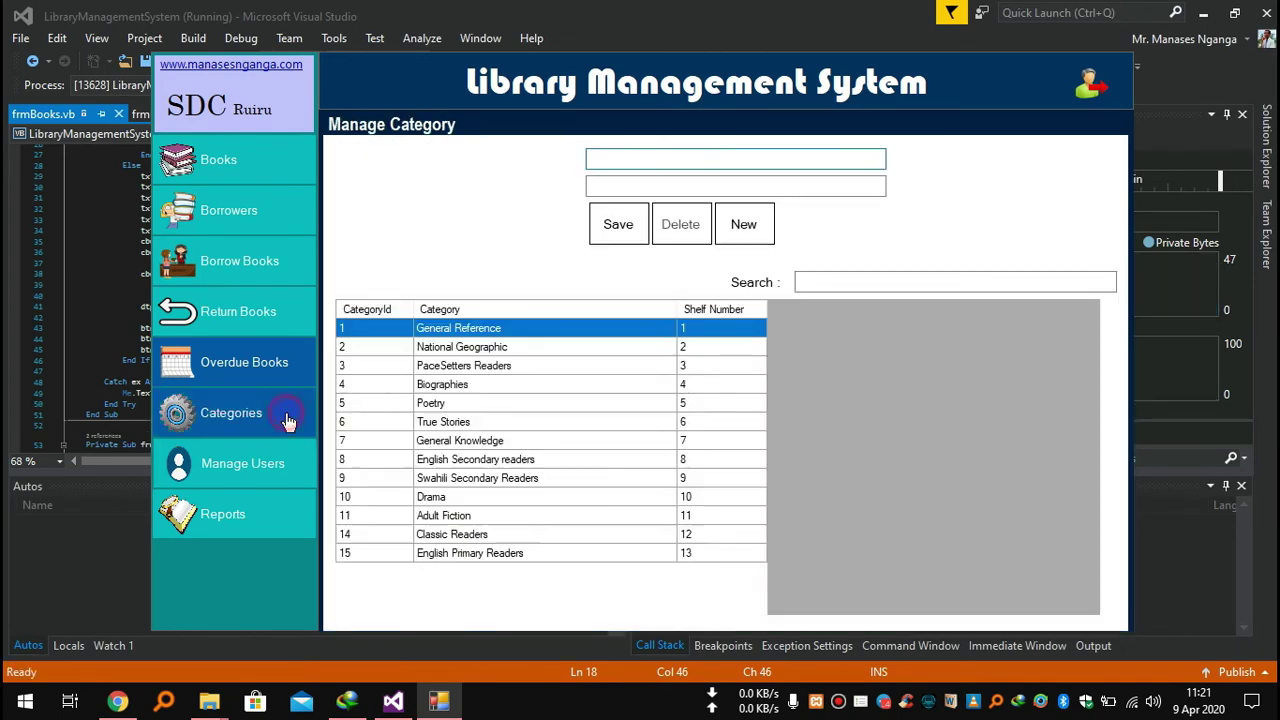
Load the Poetry category into the form, scroll the category list, then go to Manage Users.
{"action": "left_click", "coordinate": [487, 408]}
{"action": "scroll", "coordinate": [517, 400], "scroll_direction": "down", "scroll_amount": 6}
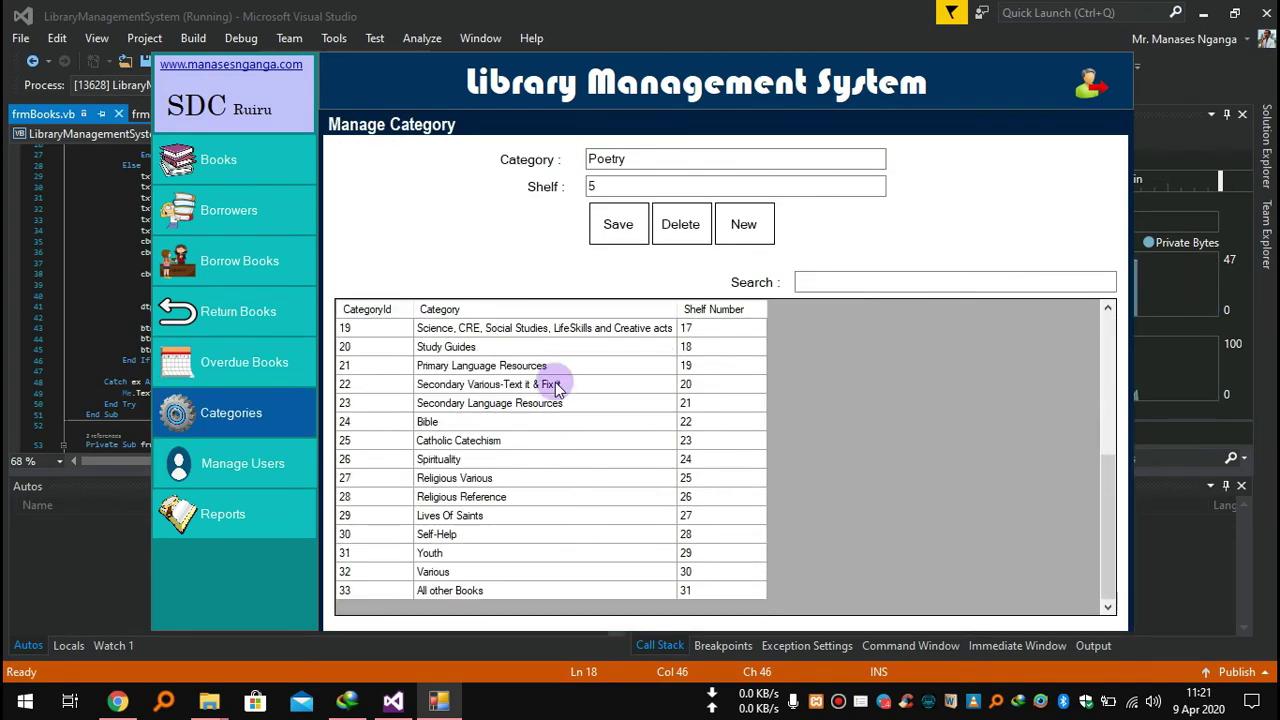
{"action": "scroll", "coordinate": [487, 424], "scroll_direction": "up", "scroll_amount": 6}
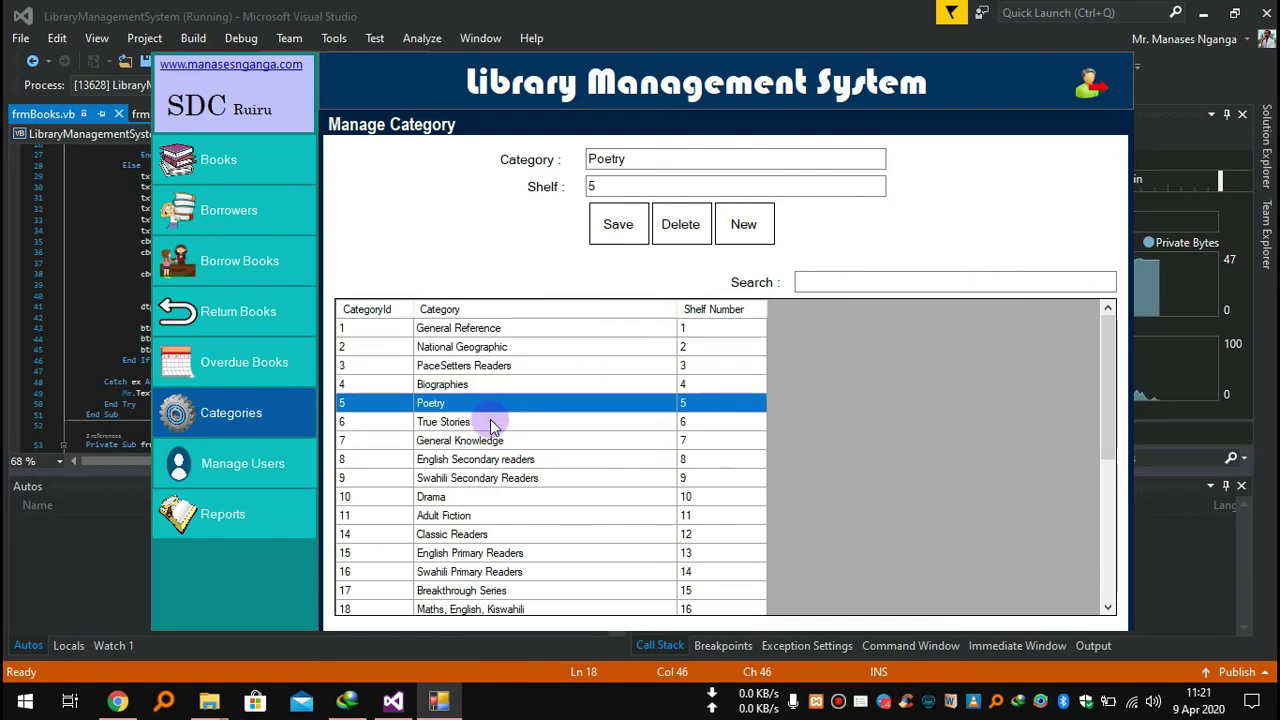
{"action": "scroll", "coordinate": [490, 419], "scroll_direction": "down", "scroll_amount": 5}
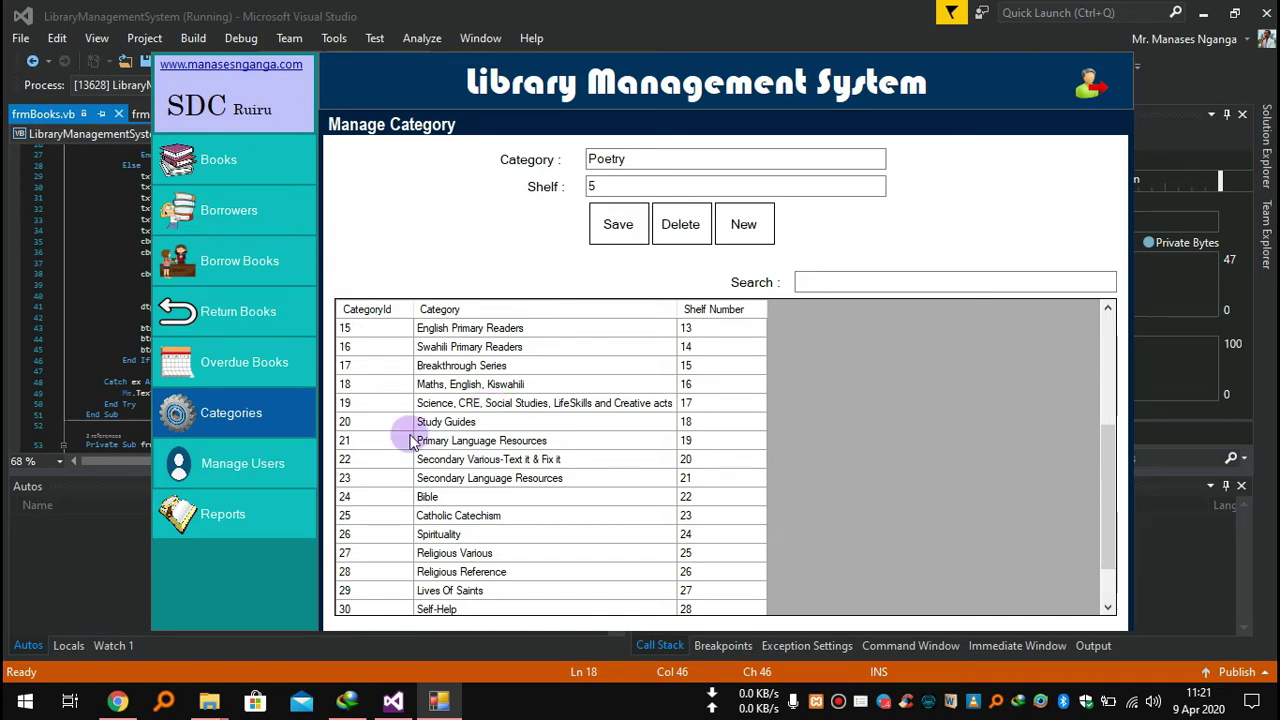
{"action": "left_click", "coordinate": [232, 480]}
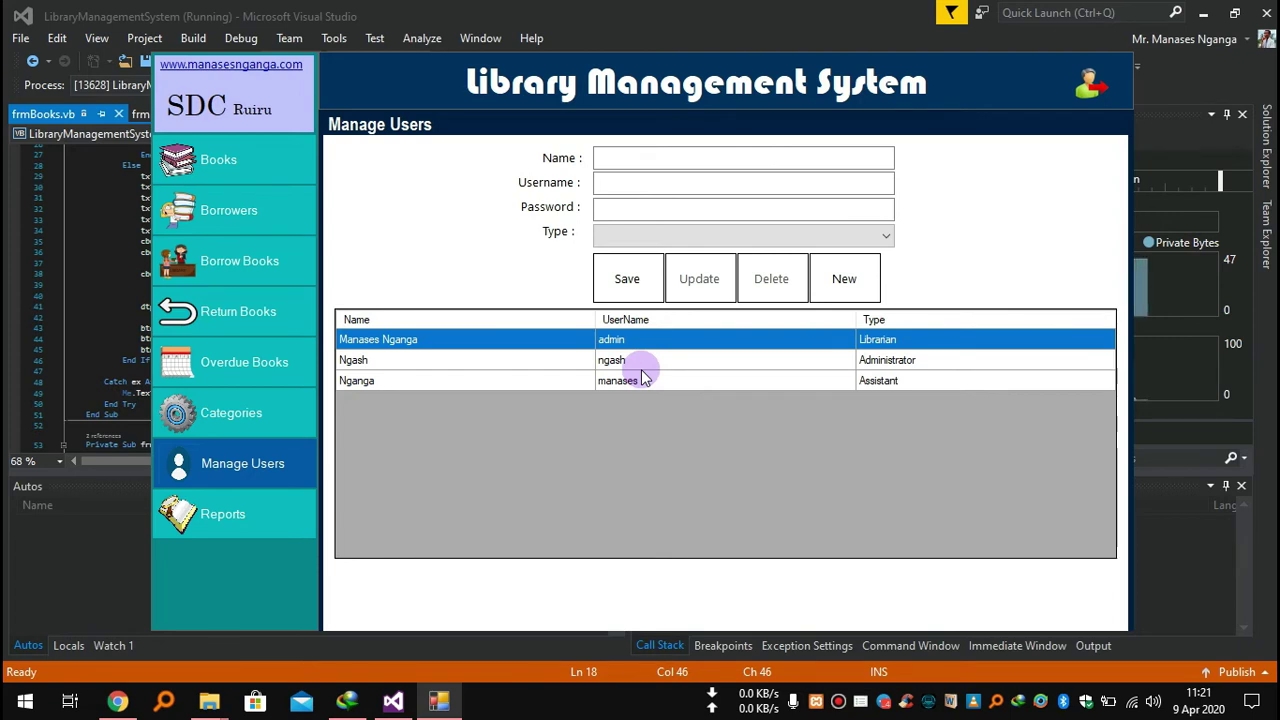
Review the Librarian, Administrator and Assistant accounts in the form, then go to Reports.
{"action": "left_click", "coordinate": [892, 343]}
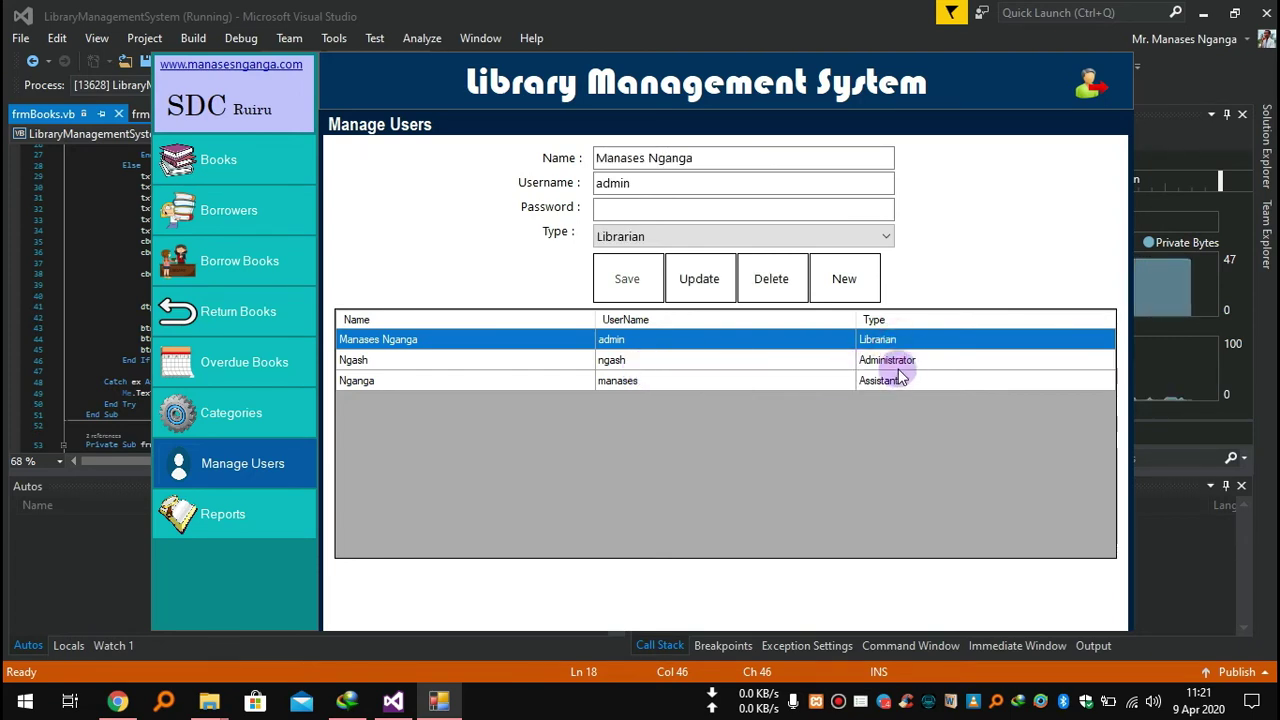
{"action": "left_click", "coordinate": [897, 363]}
{"action": "left_click", "coordinate": [892, 382]}
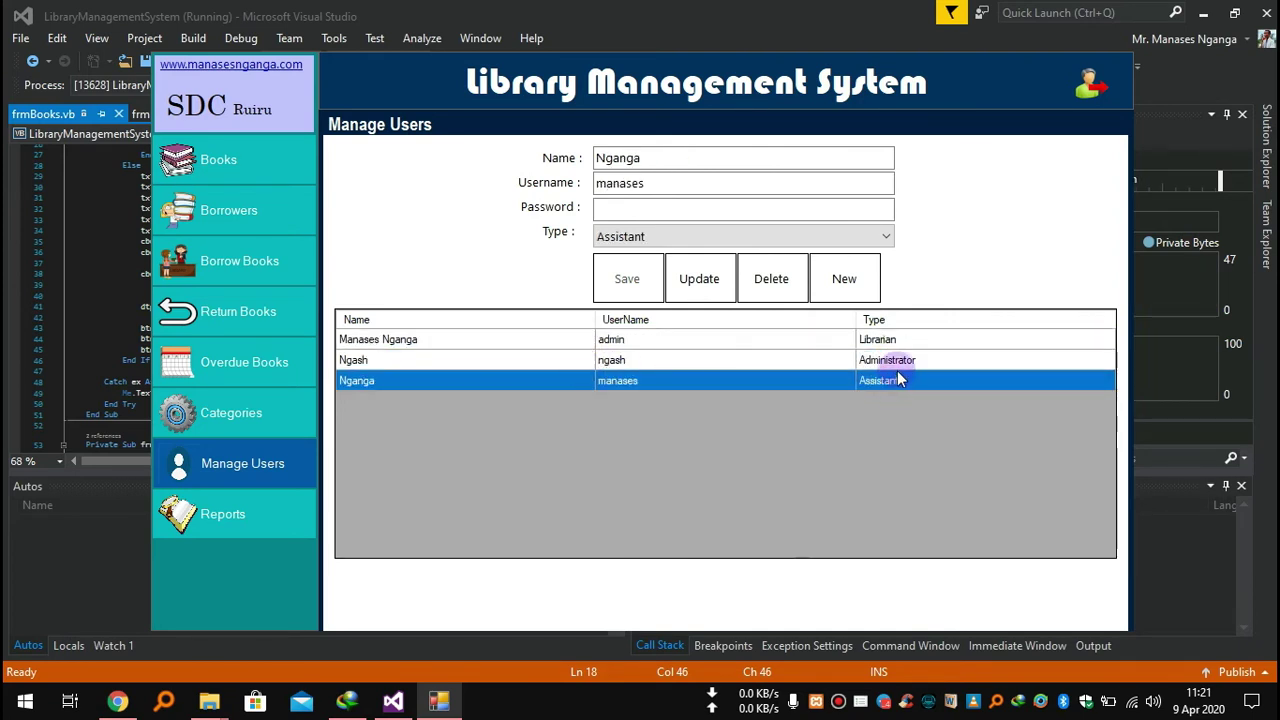
{"action": "left_click", "coordinate": [895, 362]}
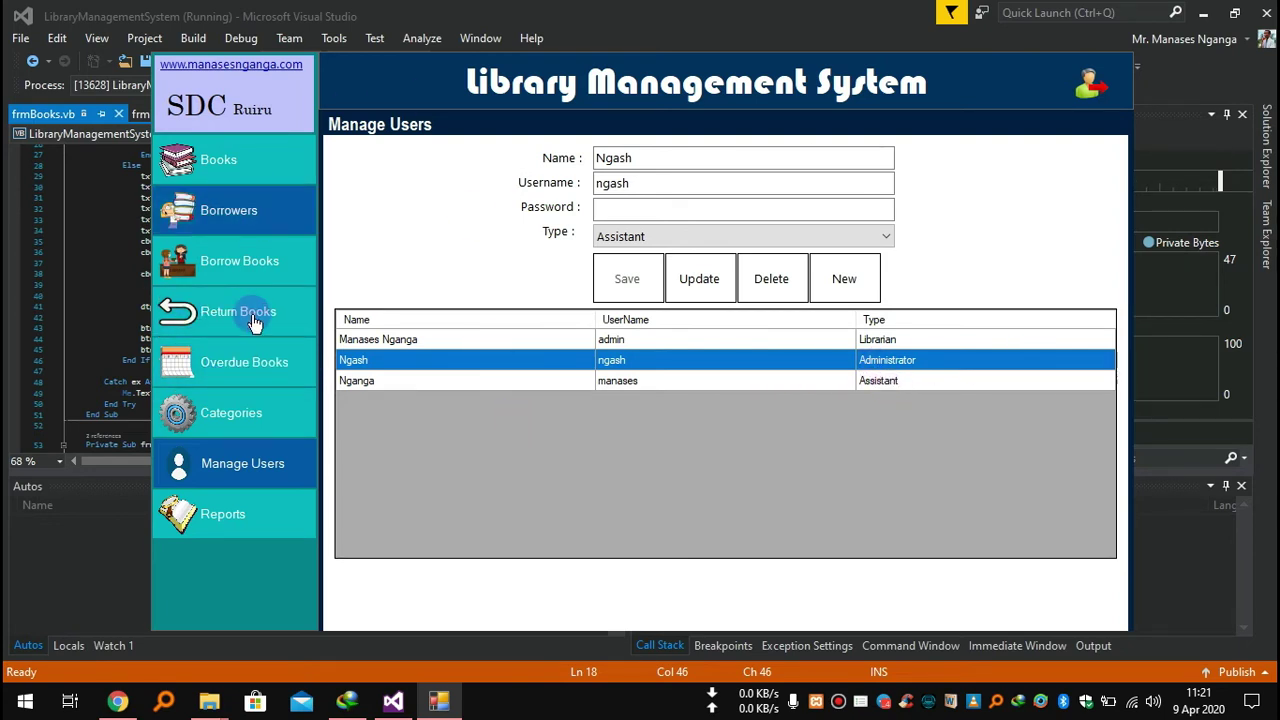
{"action": "left_click", "coordinate": [893, 343]}
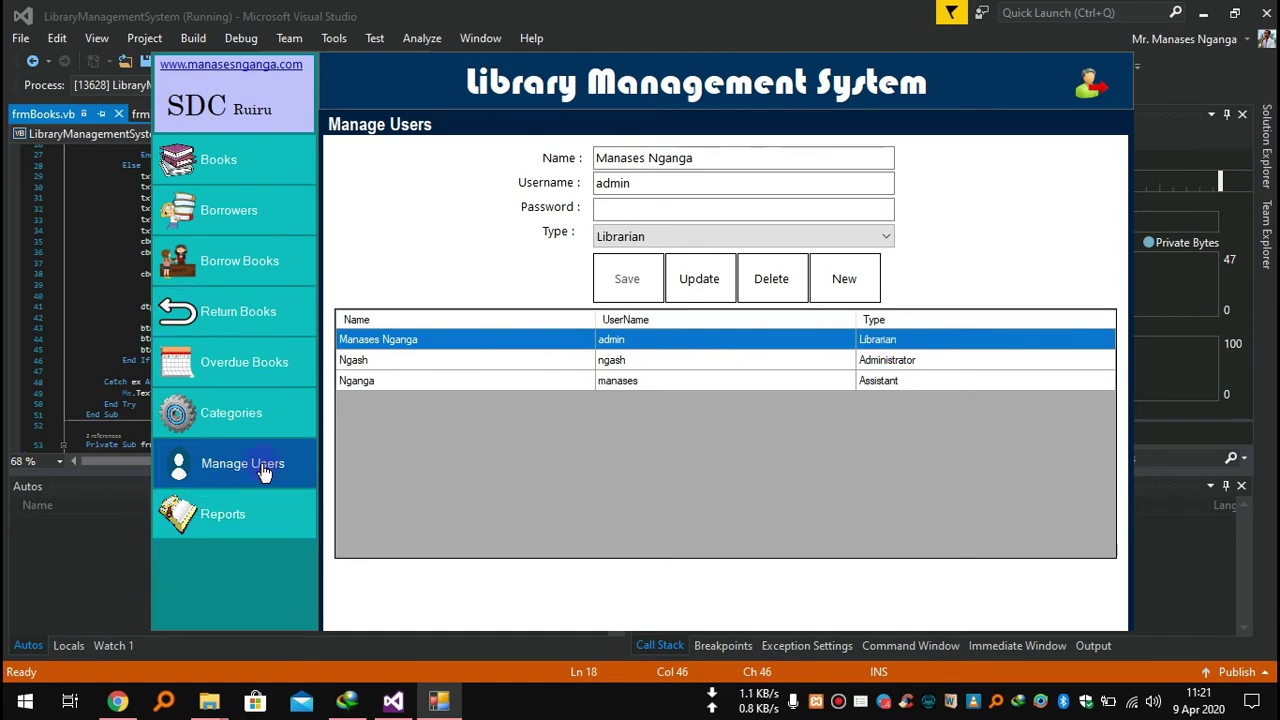
{"action": "left_click", "coordinate": [272, 517]}
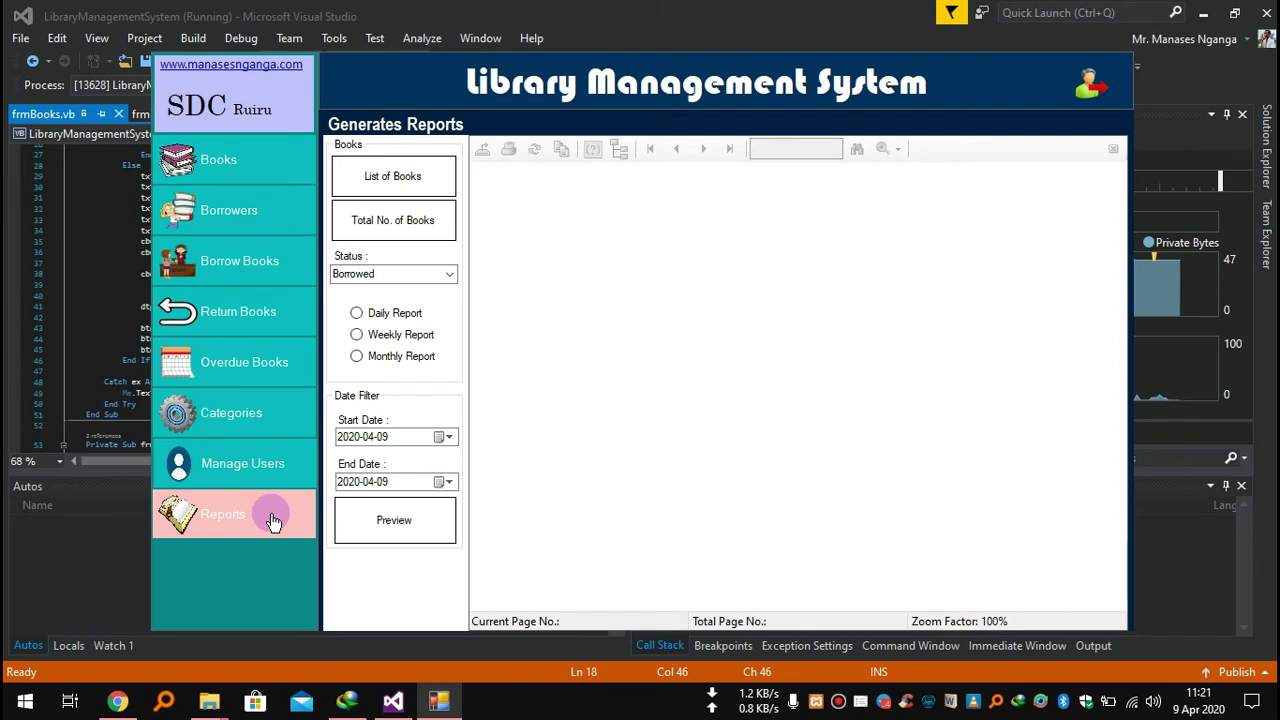
Generate the List of Books report and scroll through its first page.
{"action": "left_click", "coordinate": [437, 193]}
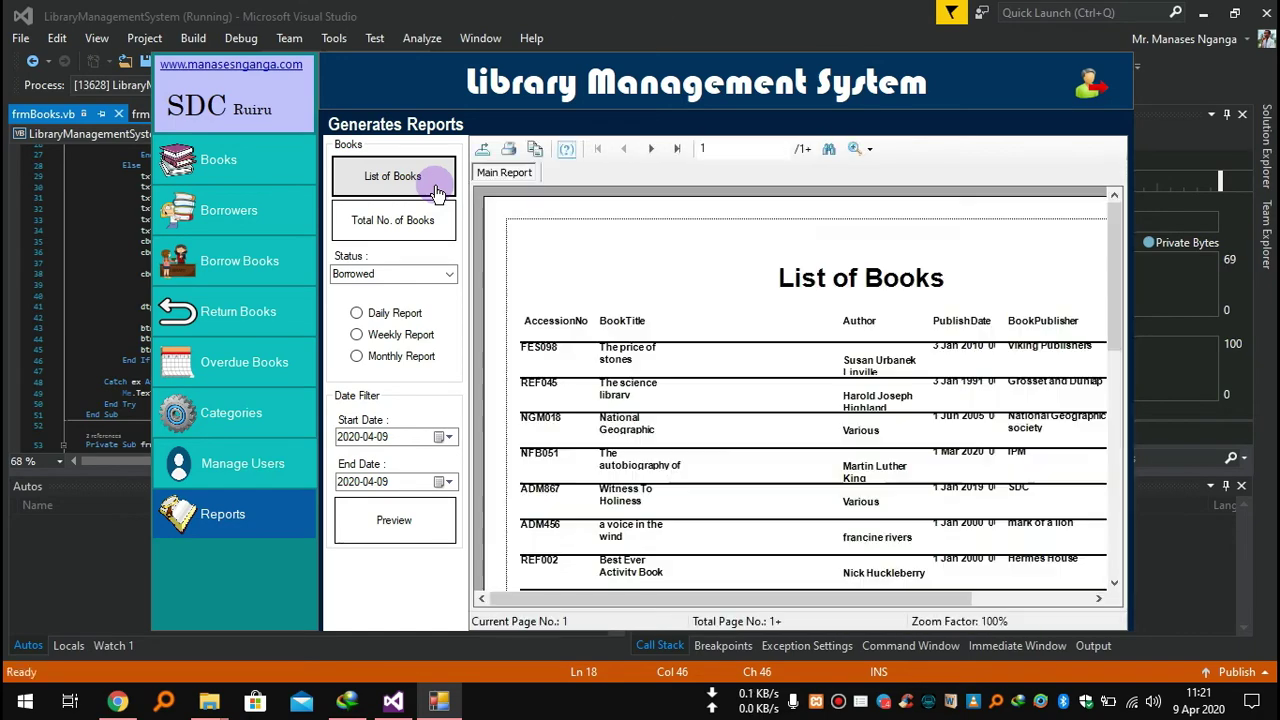
{"action": "left_click", "coordinate": [645, 398]}
{"action": "scroll", "coordinate": [645, 398], "scroll_direction": "down", "scroll_amount": 5}
{"action": "scroll", "coordinate": [645, 398], "scroll_direction": "up", "scroll_amount": 6}
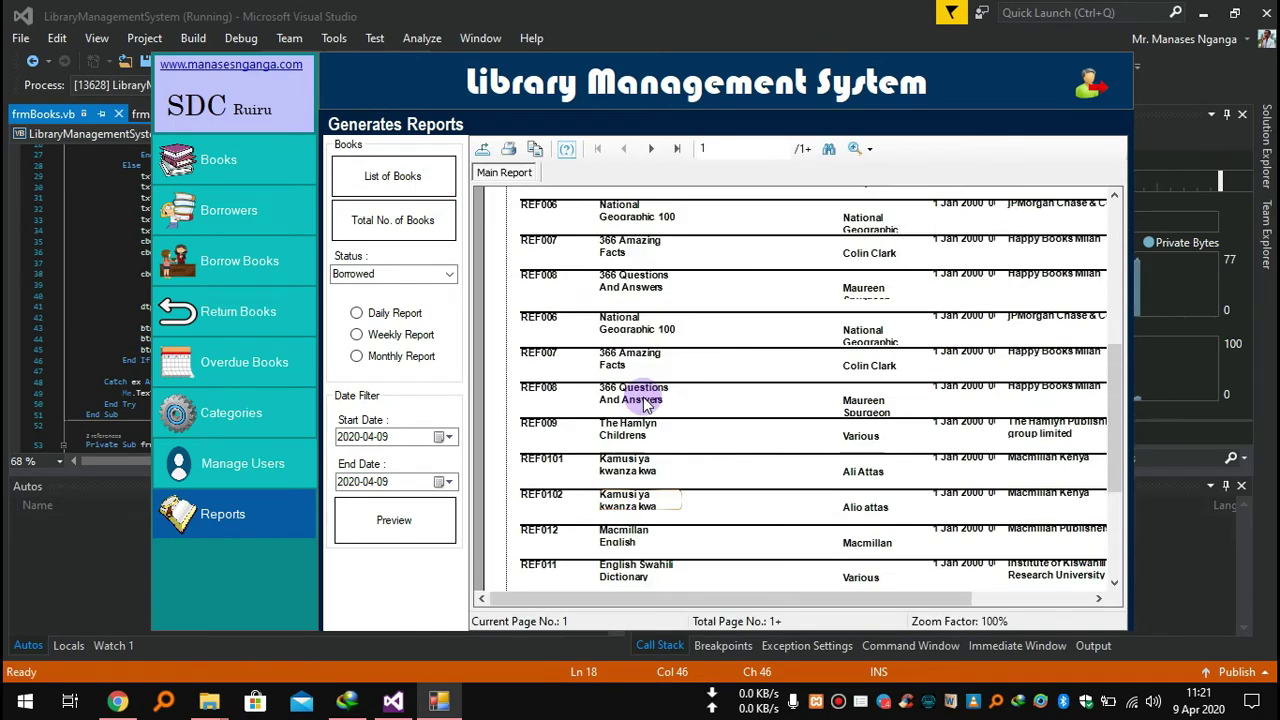
{"action": "scroll", "coordinate": [645, 400], "scroll_direction": "down", "scroll_amount": 8}
{"action": "scroll", "coordinate": [645, 400], "scroll_direction": "up", "scroll_amount": 8}
{"action": "scroll", "coordinate": [645, 400], "scroll_direction": "down", "scroll_amount": 8}
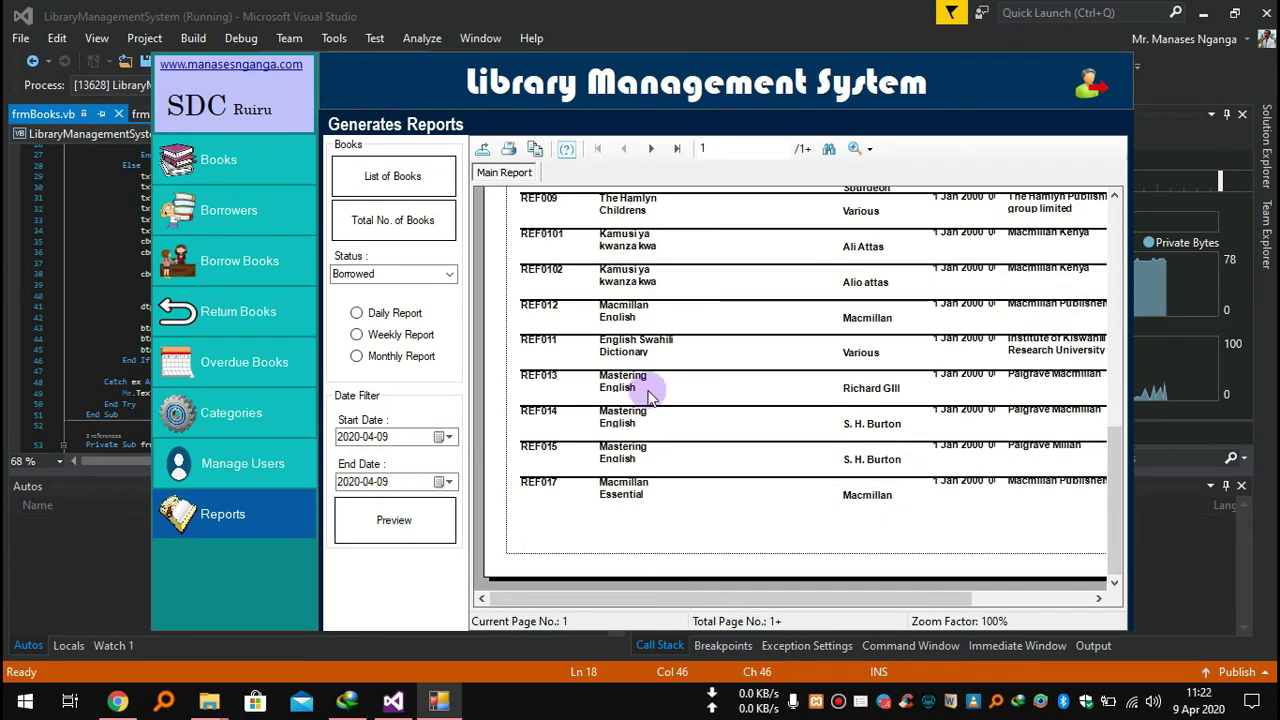
Jump to the report's last page, scroll its columns, and start an export.
{"action": "left_click", "coordinate": [678, 148]}
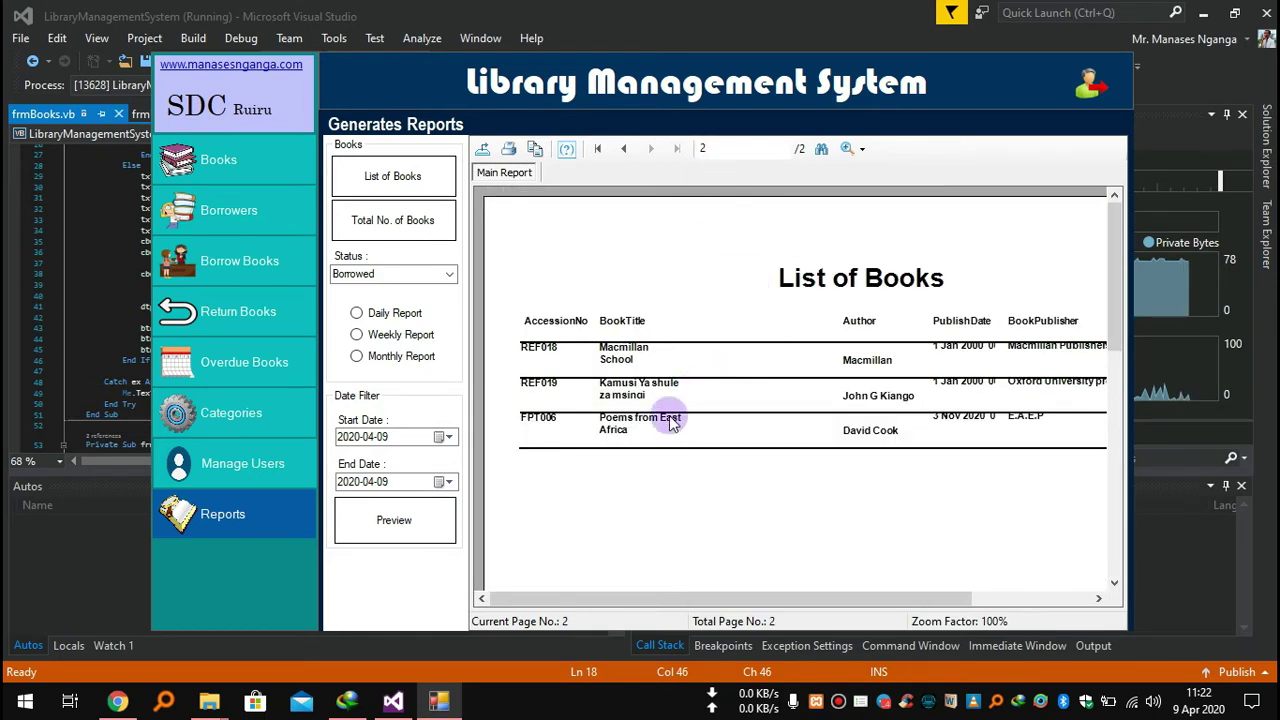
{"action": "scroll", "coordinate": [645, 449], "scroll_direction": "down", "scroll_amount": 10}
{"action": "scroll", "coordinate": [643, 449], "scroll_direction": "up", "scroll_amount": 4}
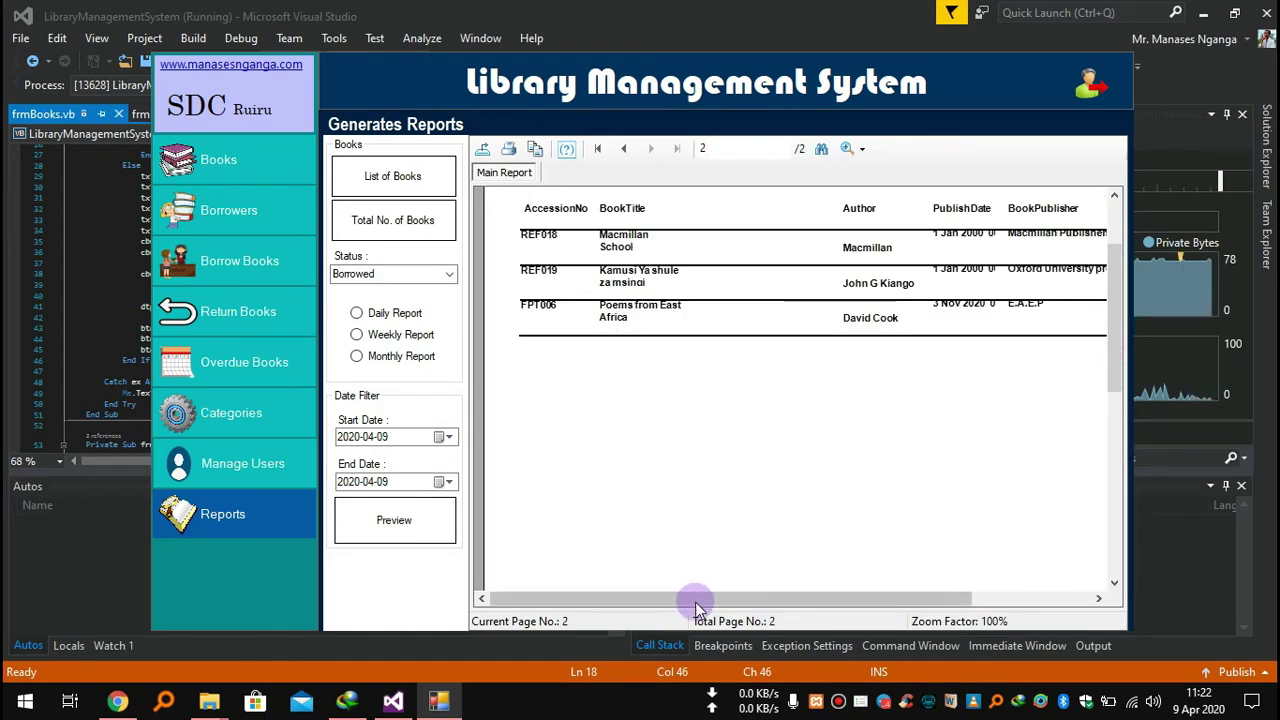
{"action": "left_click_drag", "start_coordinate": [694, 599], "coordinate": [931, 599]}
{"action": "scroll", "coordinate": [665, 410], "scroll_direction": "up", "scroll_amount": 2}
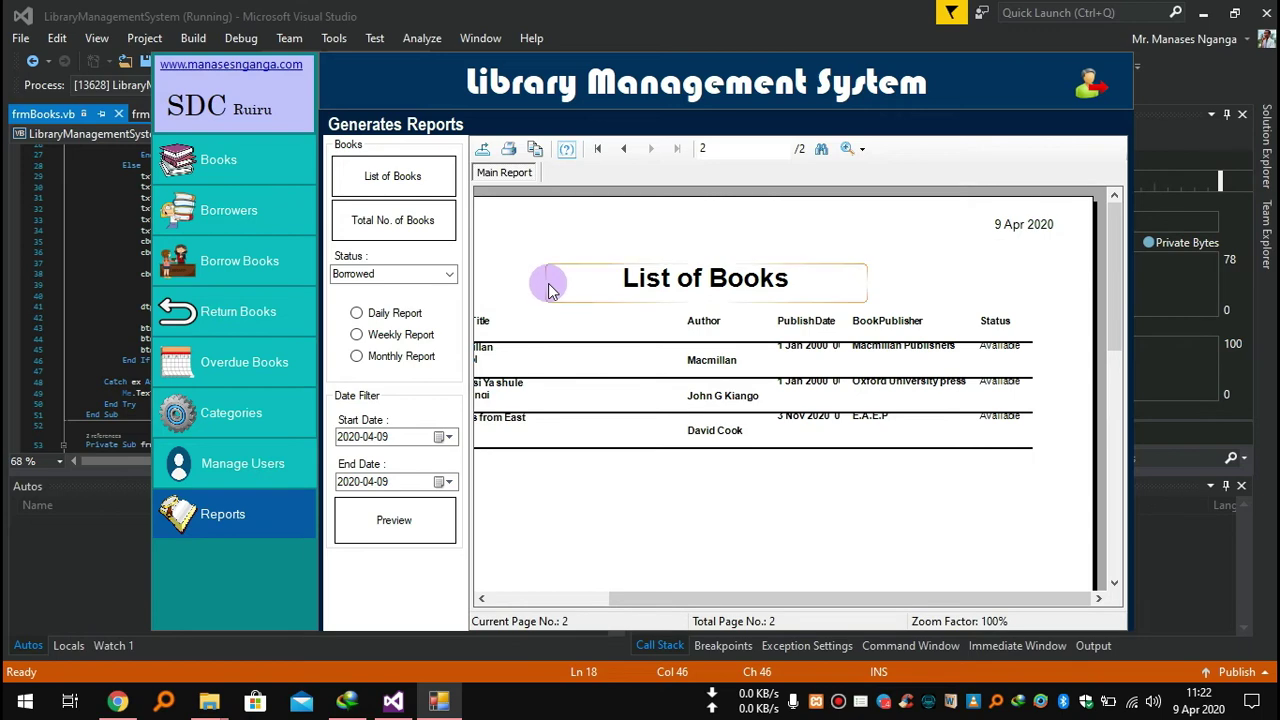
{"action": "left_click_drag", "start_coordinate": [692, 594], "coordinate": [598, 594]}
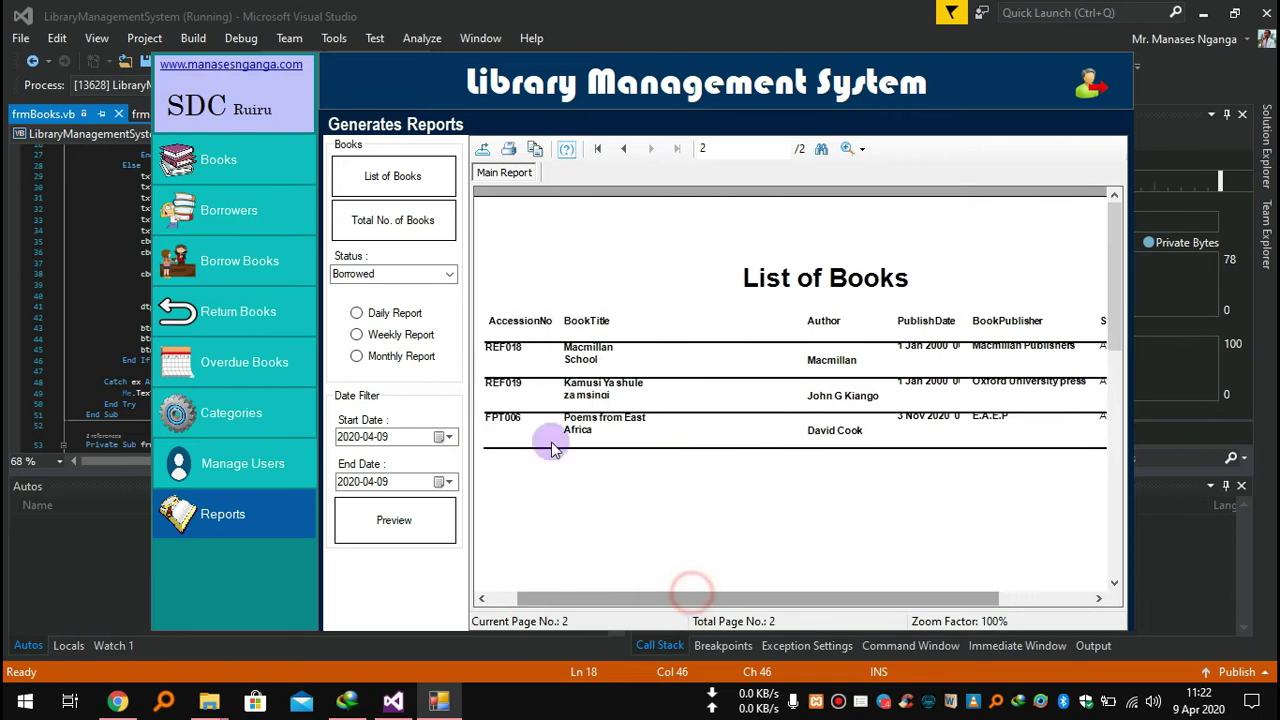
{"action": "left_click", "coordinate": [484, 150]}
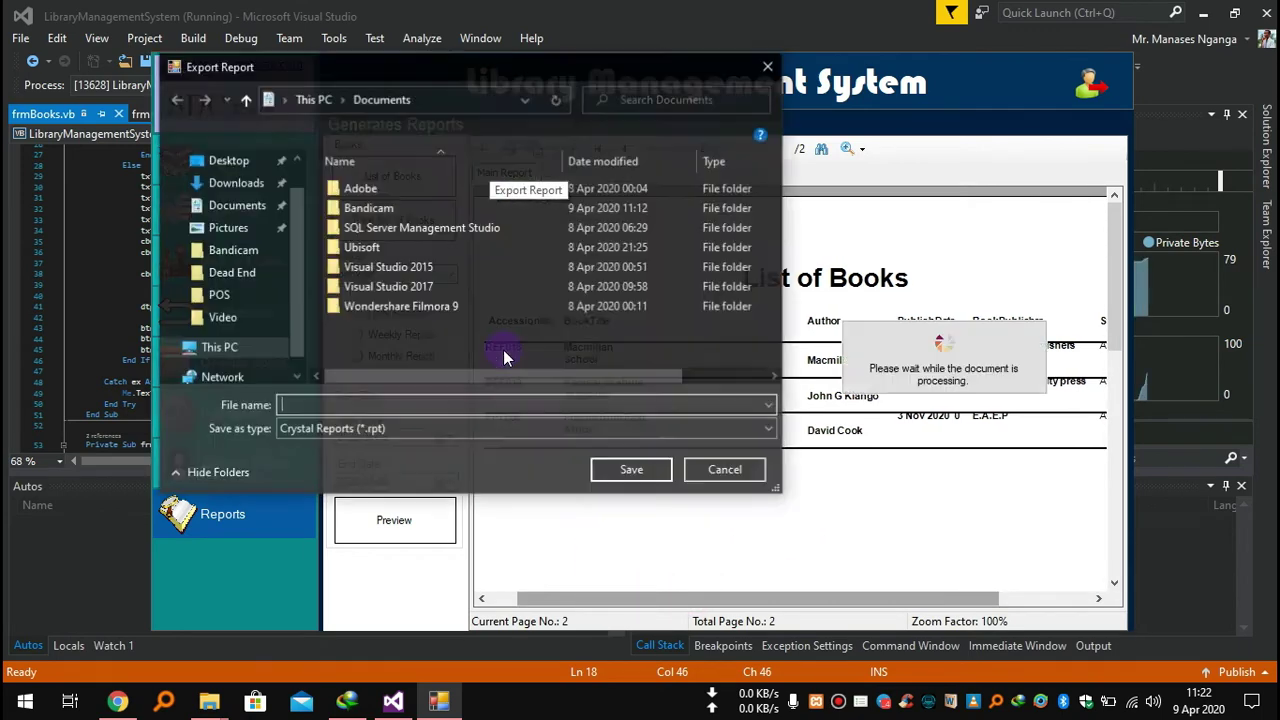
Check the export file formats, then cancel the export and return to the report.
{"action": "left_click", "coordinate": [347, 430]}
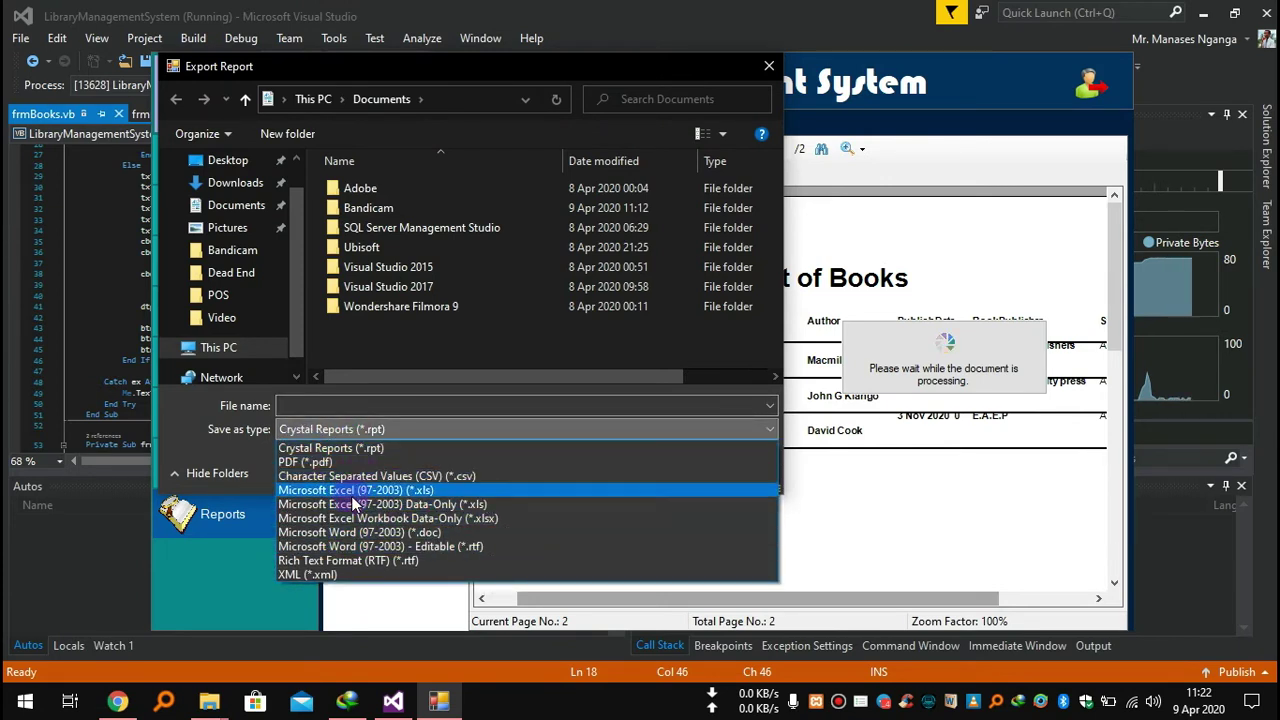
{"action": "left_click", "coordinate": [826, 505]}
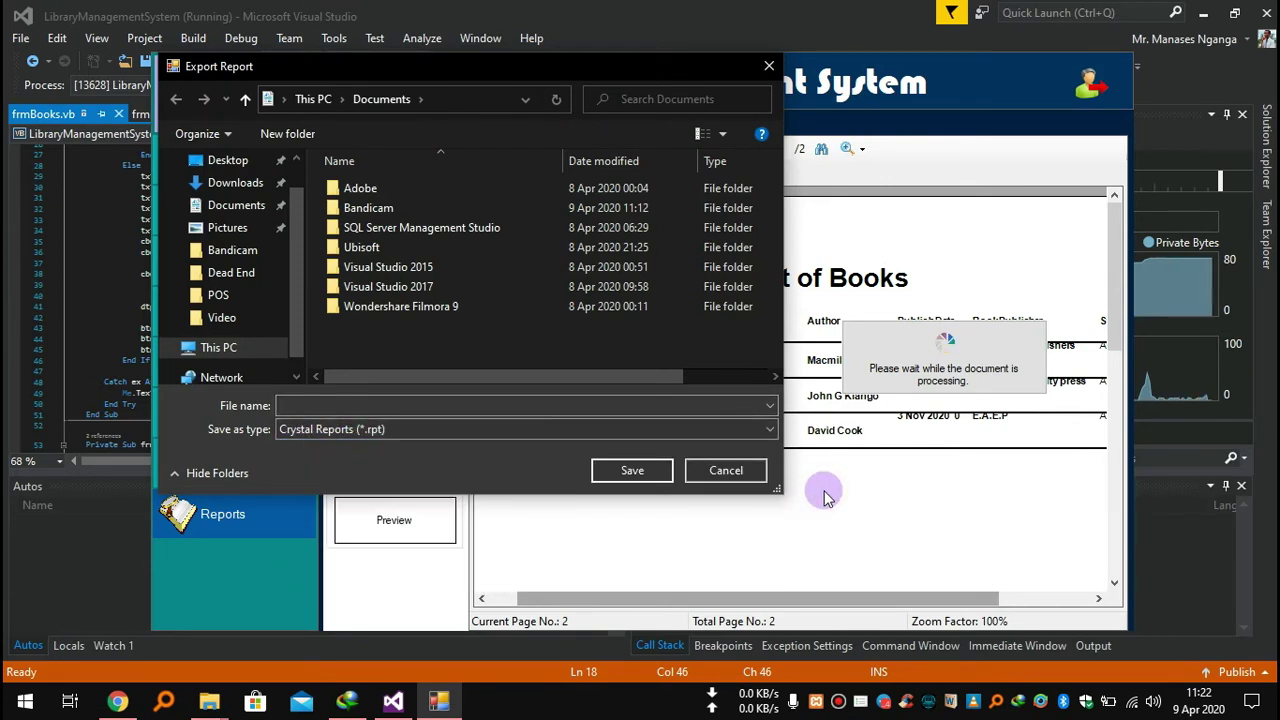
{"action": "left_click", "coordinate": [709, 472]}
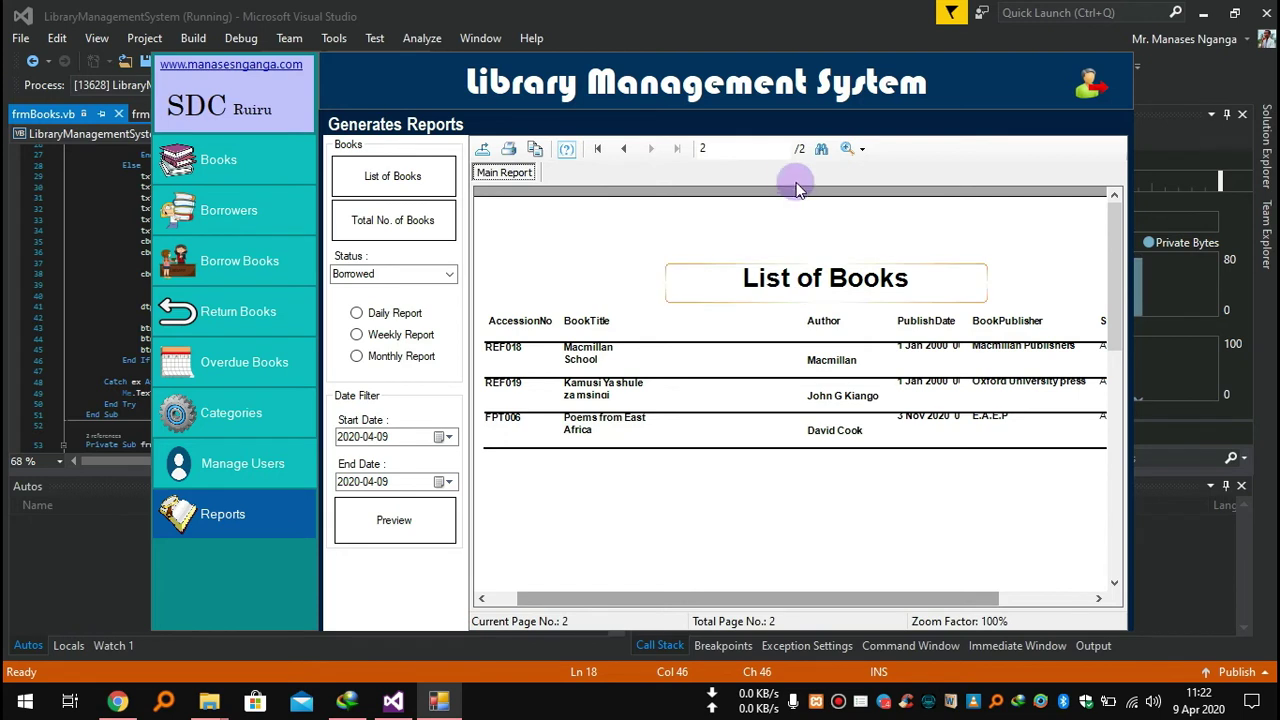
Generate the Total No. of Books report showing 20 books, then check the status options.
{"action": "left_click_drag", "start_coordinate": [657, 598], "coordinate": [621, 598]}
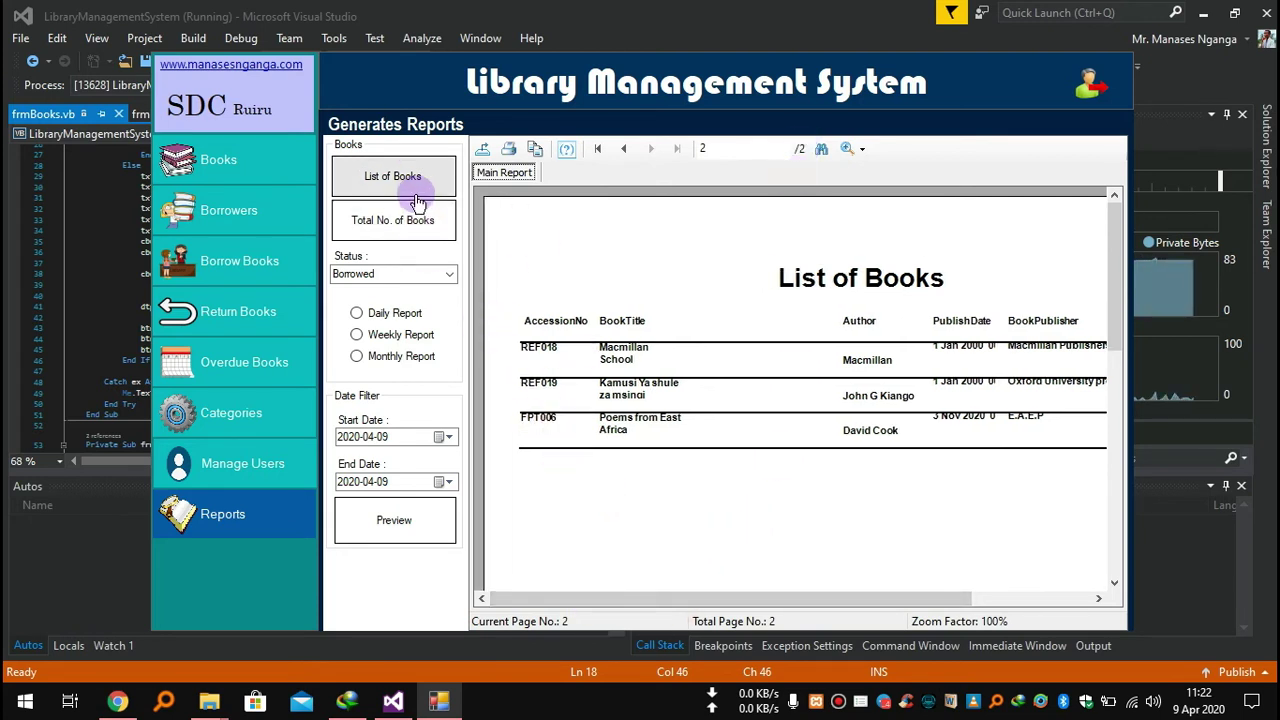
{"action": "left_click", "coordinate": [372, 222]}
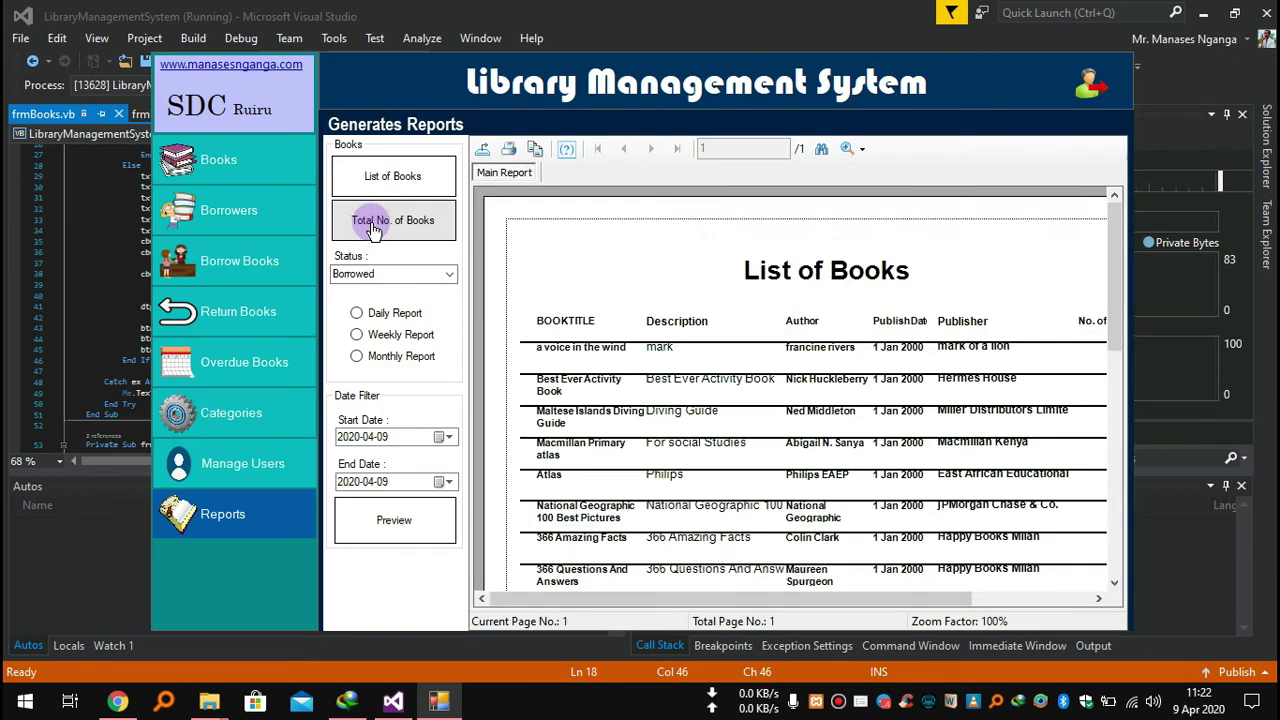
{"action": "scroll", "coordinate": [690, 437], "scroll_direction": "down", "scroll_amount": 10}
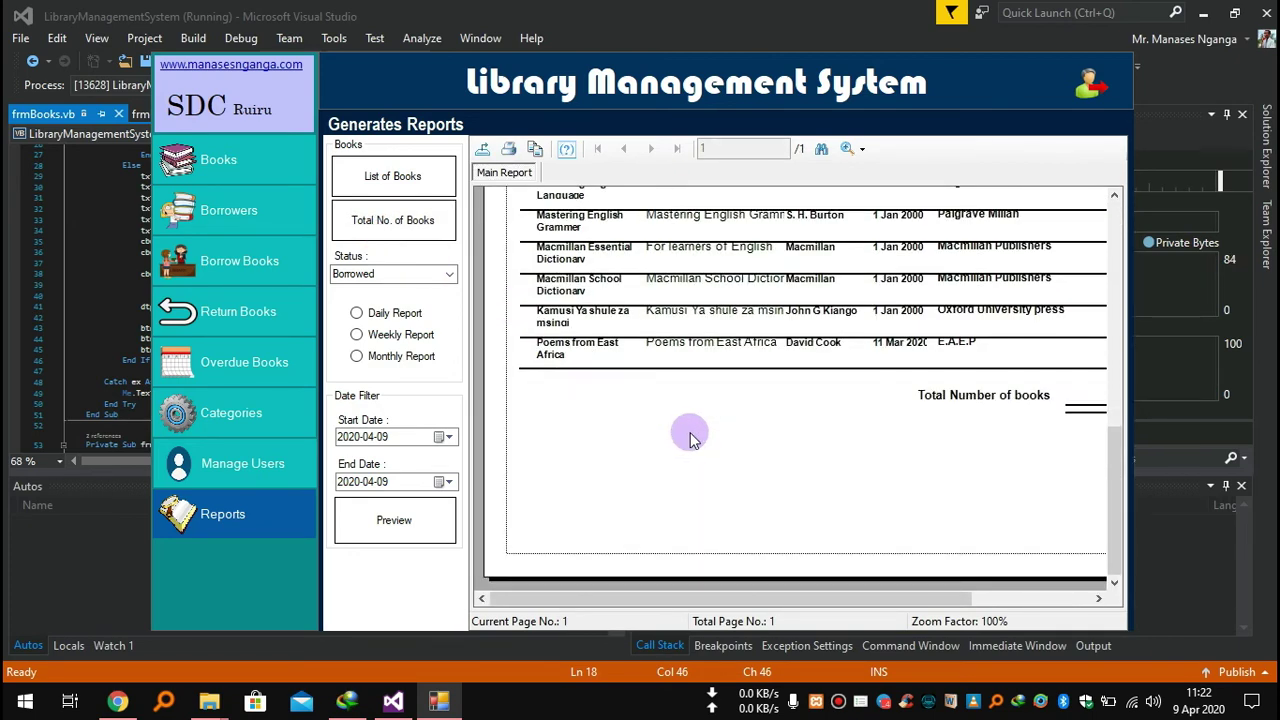
{"action": "left_click_drag", "start_coordinate": [802, 590], "coordinate": [920, 592]}
{"action": "left_click", "coordinate": [960, 397]}
{"action": "scroll", "coordinate": [663, 412], "scroll_direction": "up", "scroll_amount": 10}
{"action": "scroll", "coordinate": [663, 412], "scroll_direction": "down", "scroll_amount": 10}
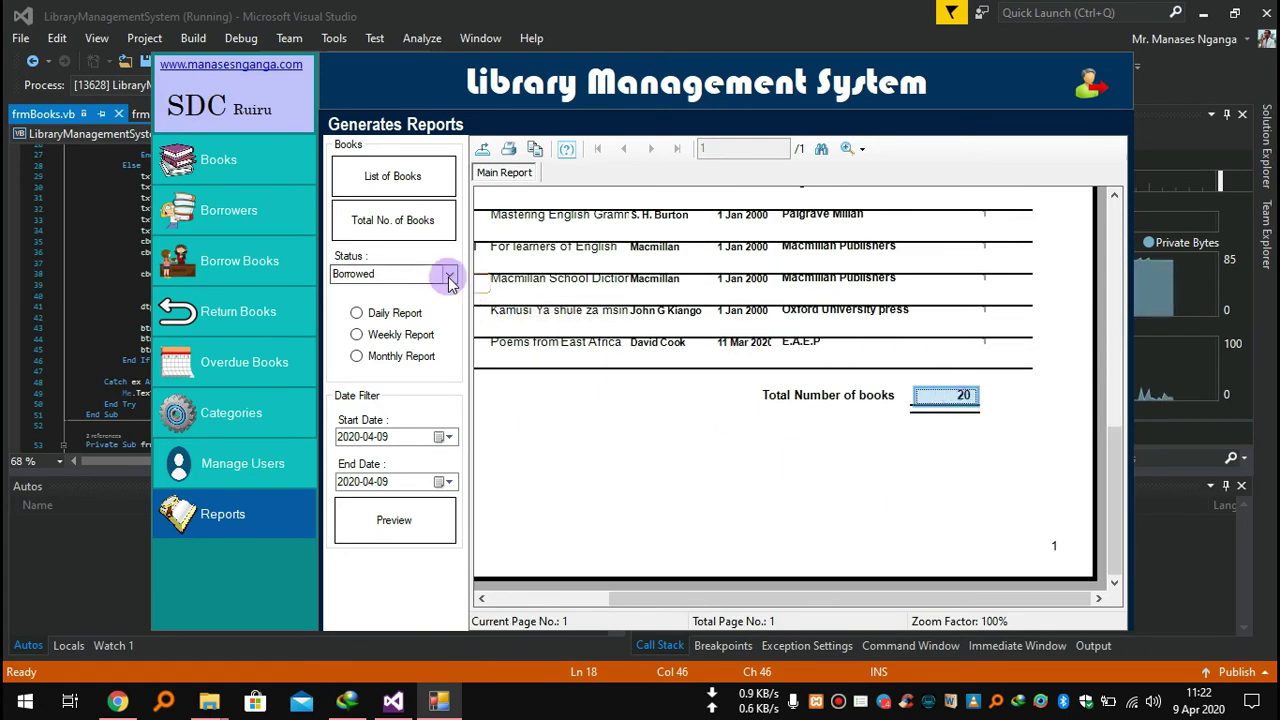
{"action": "left_click_drag", "start_coordinate": [336, 274], "coordinate": [432, 277]}
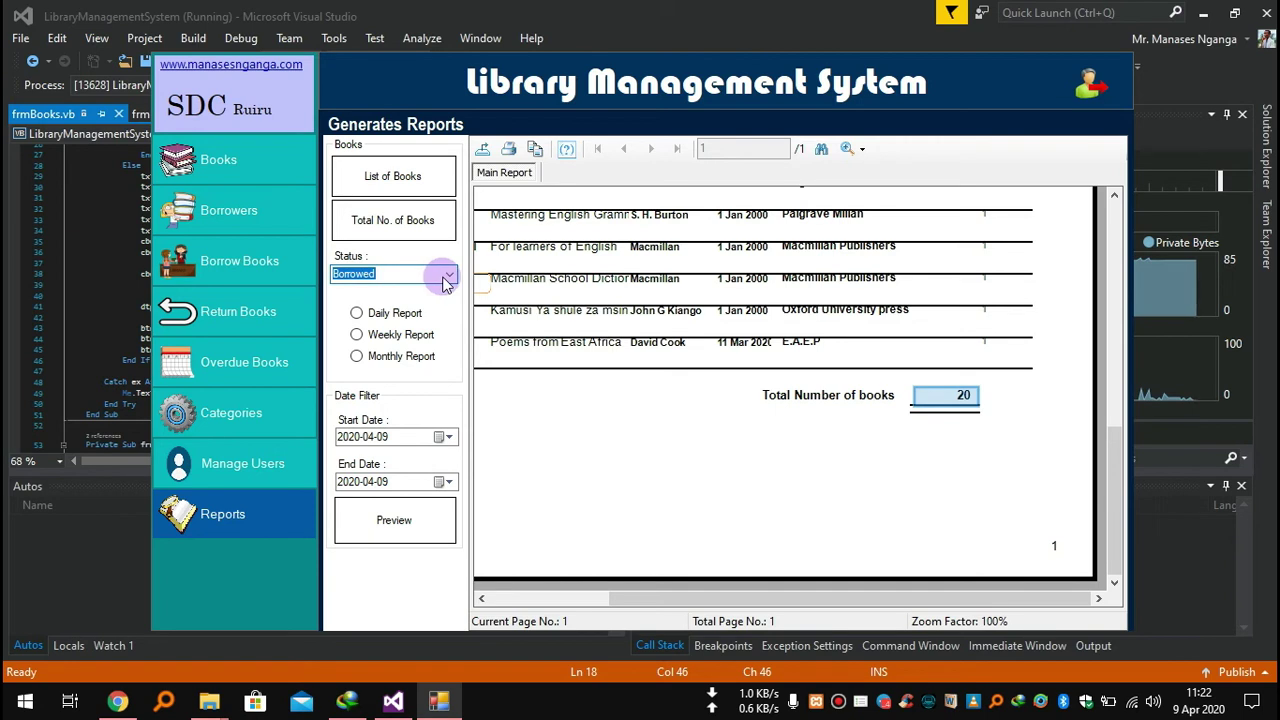
{"action": "left_click", "coordinate": [447, 276]}
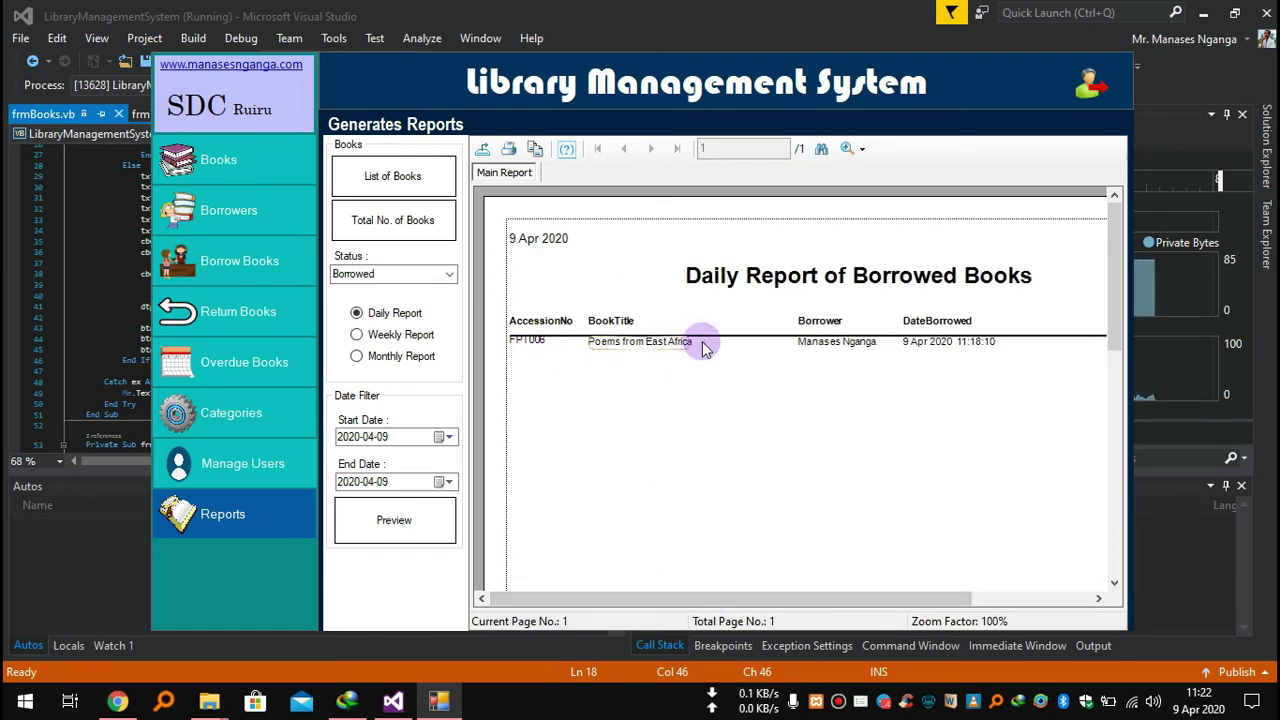
View the weekly and monthly Borrowed Books reports, then set the status filter to Returned.
{"action": "mouse_move", "coordinate": [893, 598]}
{"action": "left_mouse_down"}
{"action": "mouse_move", "coordinate": [1020, 596]}
{"action": "mouse_move", "coordinate": [886, 600]}
{"action": "left_mouse_up"}
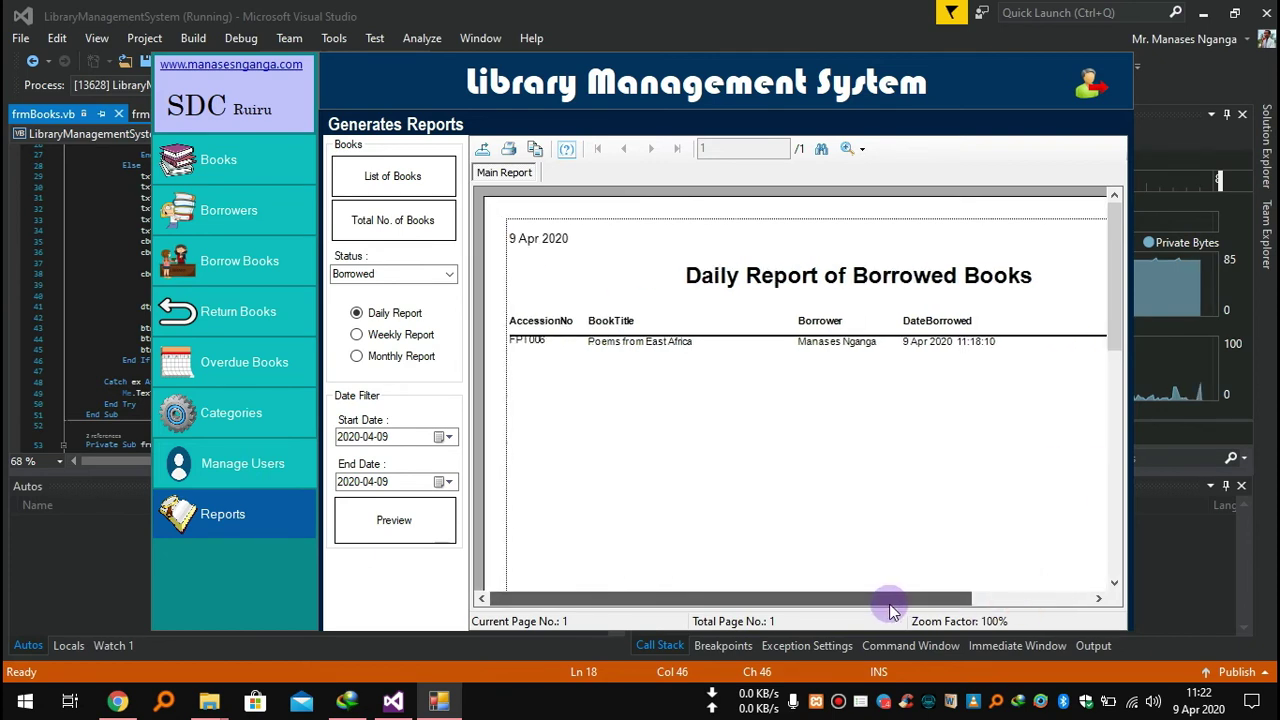
{"action": "left_click", "coordinate": [388, 338]}
{"action": "left_click", "coordinate": [637, 345]}
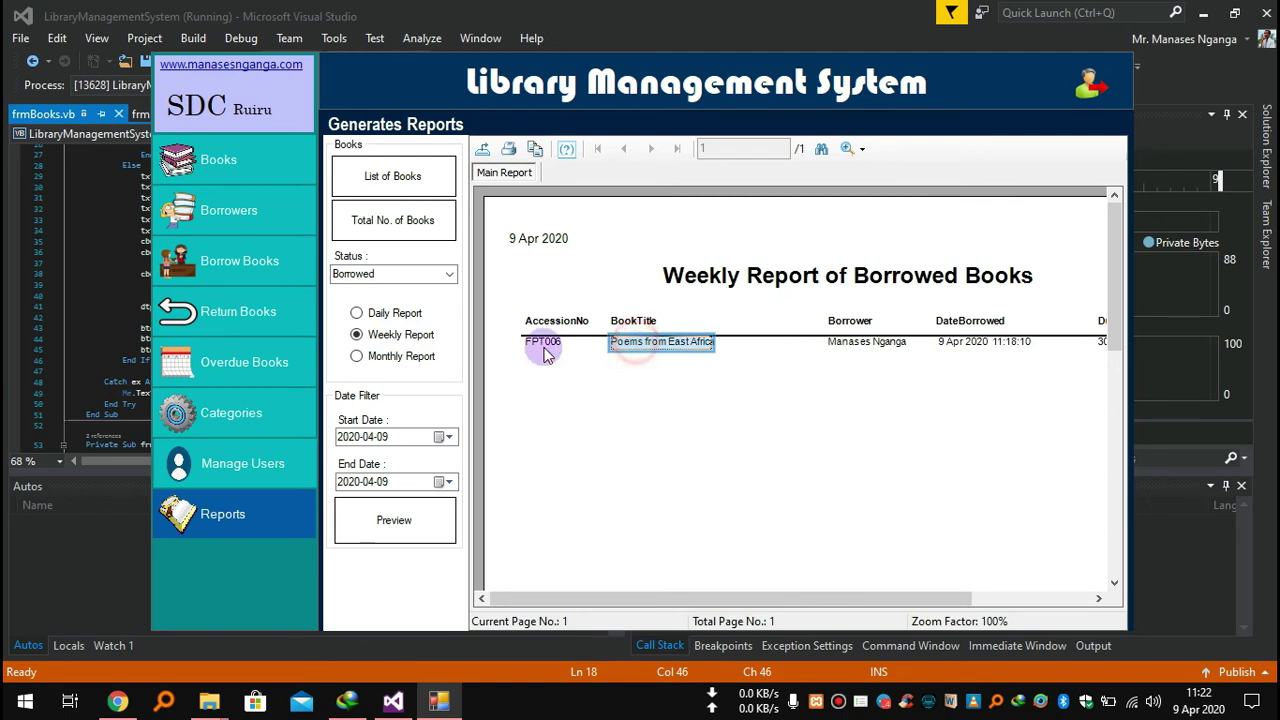
{"action": "left_click", "coordinate": [646, 342]}
{"action": "left_click", "coordinate": [443, 285]}
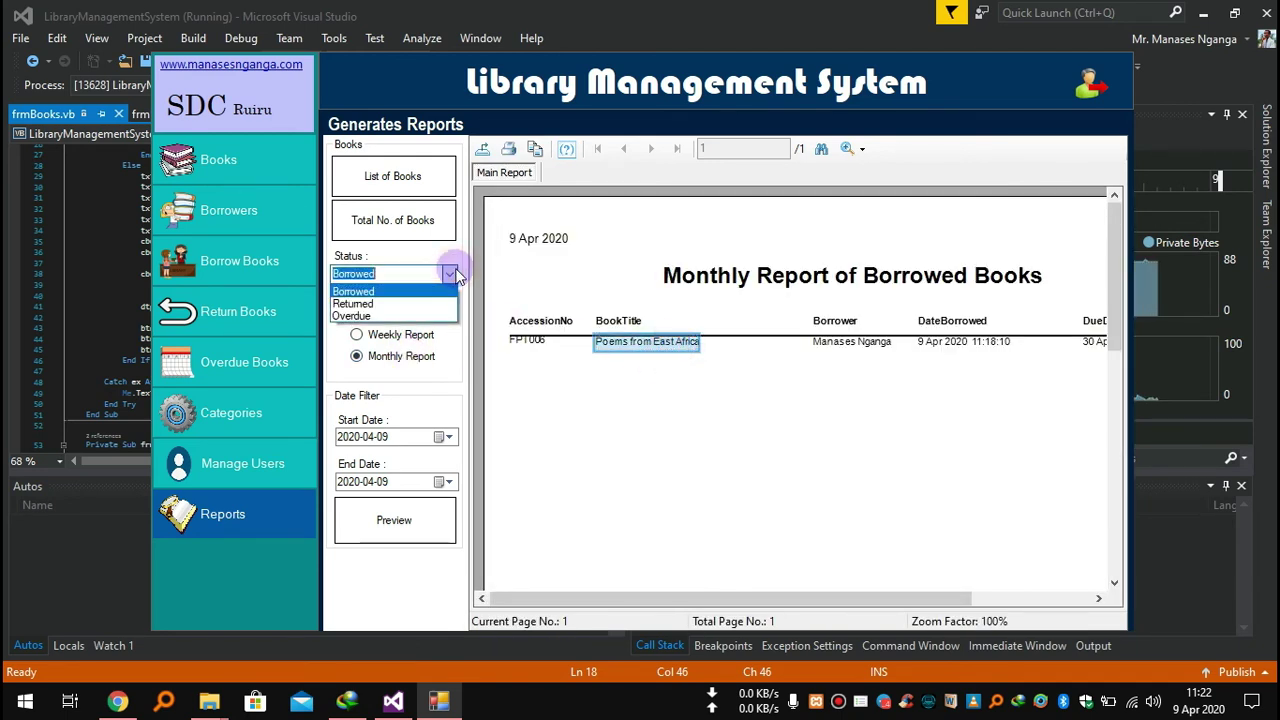
{"action": "left_click", "coordinate": [397, 302]}
Review the daily and monthly Returned Books reports for FPT006, then open the status options.
{"action": "left_click", "coordinate": [400, 313]}
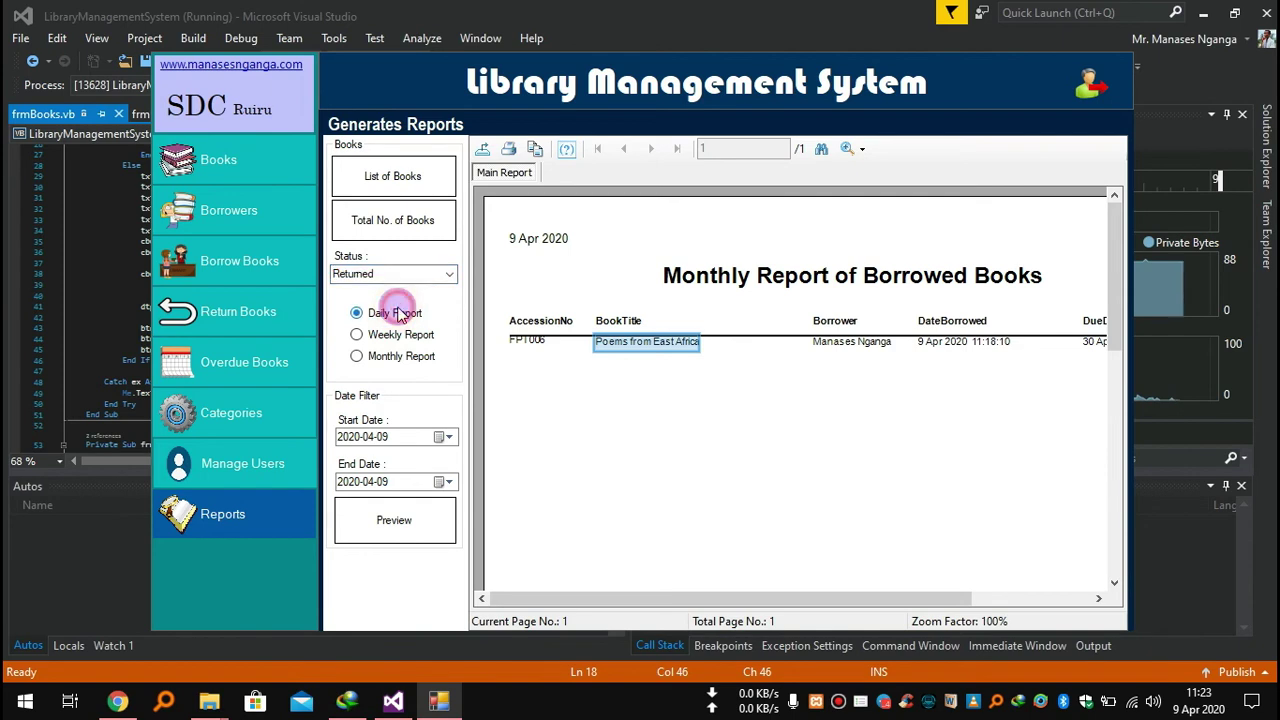
{"action": "left_click", "coordinate": [862, 336]}
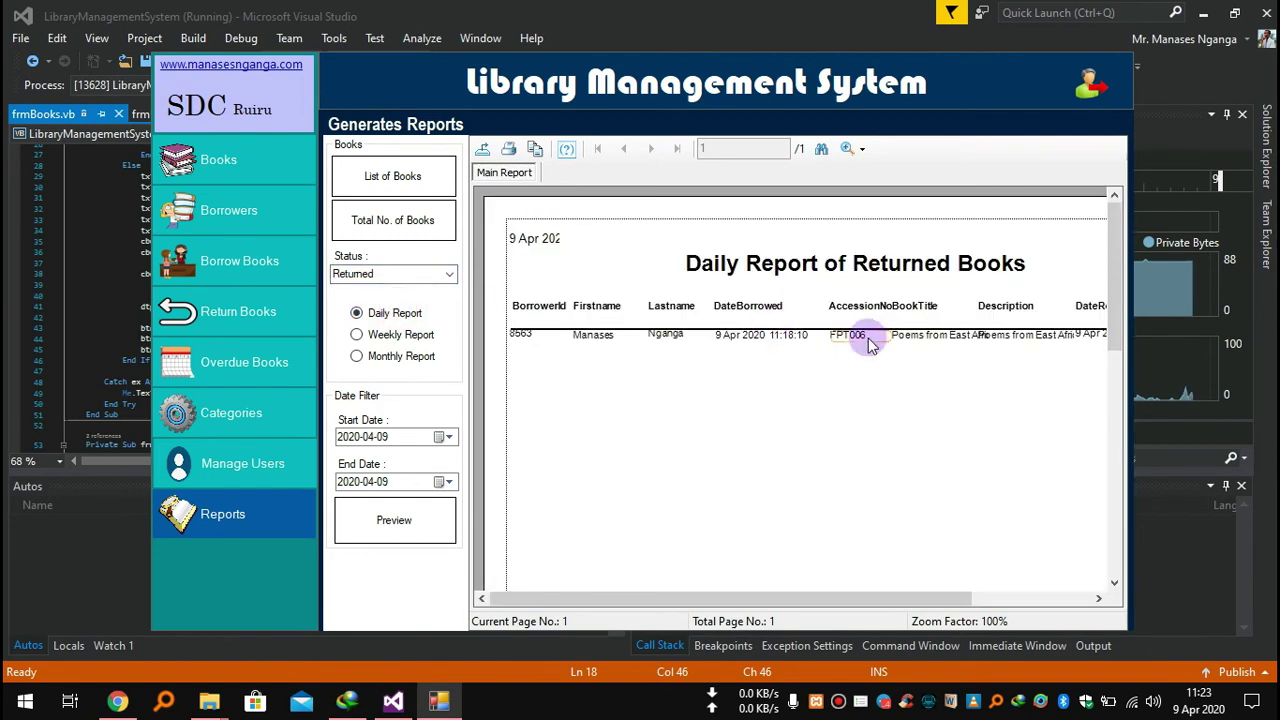
{"action": "left_click", "coordinate": [793, 338]}
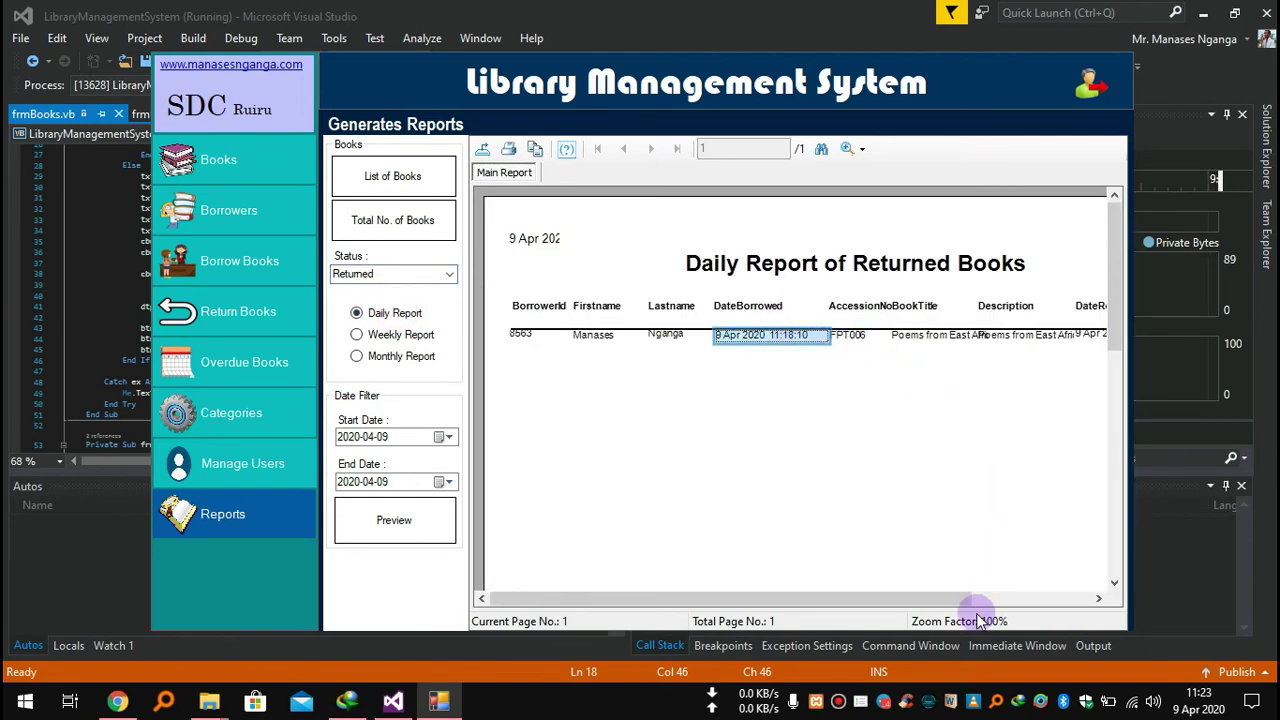
{"action": "left_click_drag", "start_coordinate": [985, 599], "coordinate": [1069, 596]}
{"action": "left_click", "coordinate": [968, 335]}
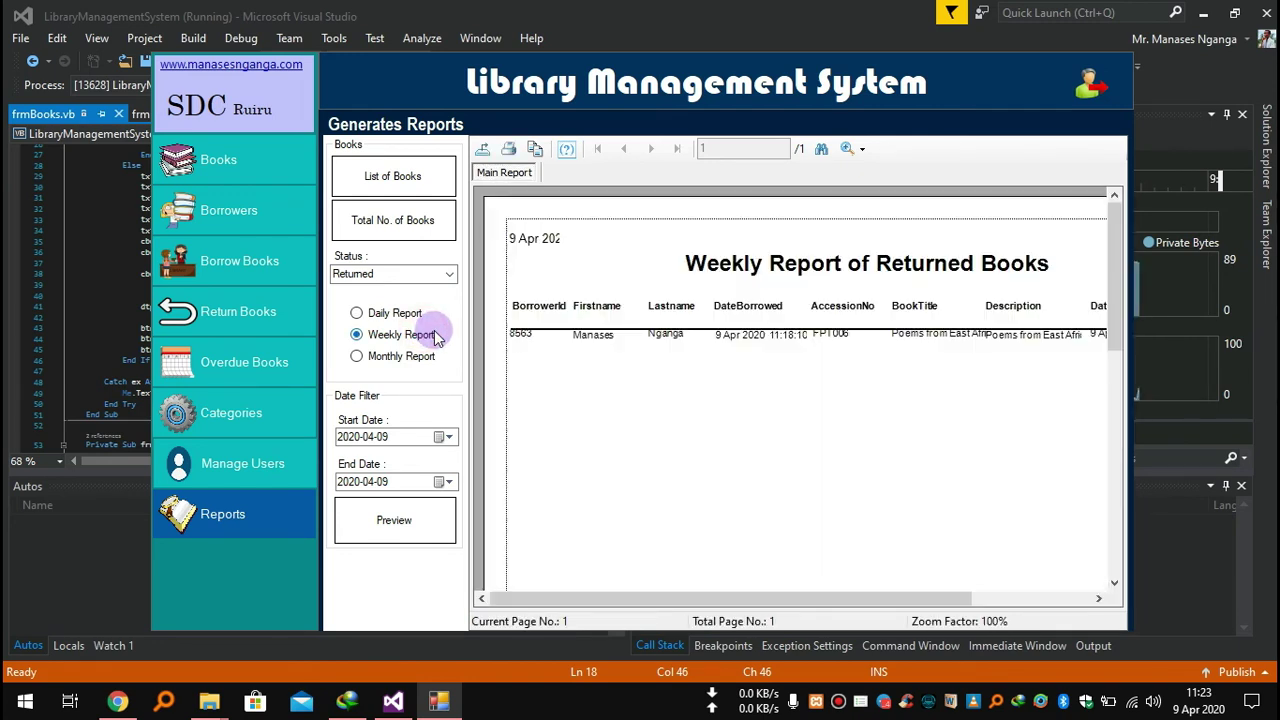
{"action": "left_click", "coordinate": [362, 362]}
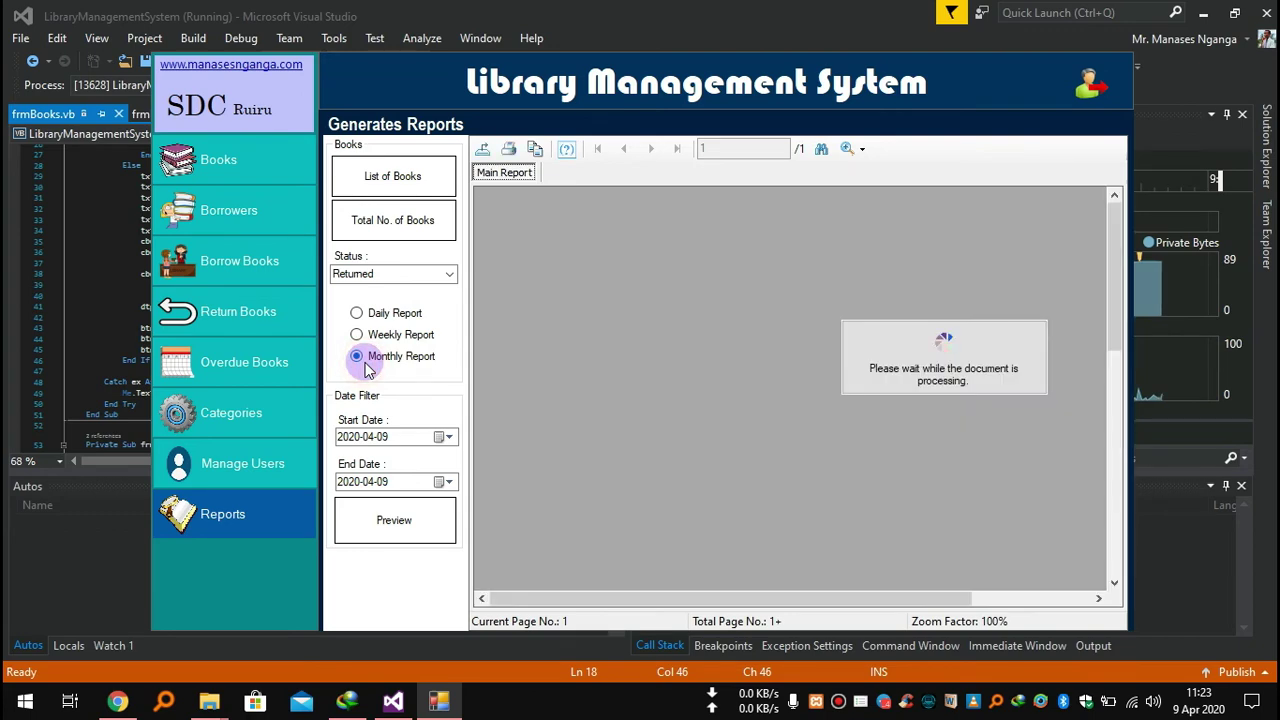
{"action": "left_click", "coordinate": [449, 274]}
Show the Overdue books report, cycling through Daily, Weekly and then Monthly.
{"action": "left_click", "coordinate": [356, 316]}
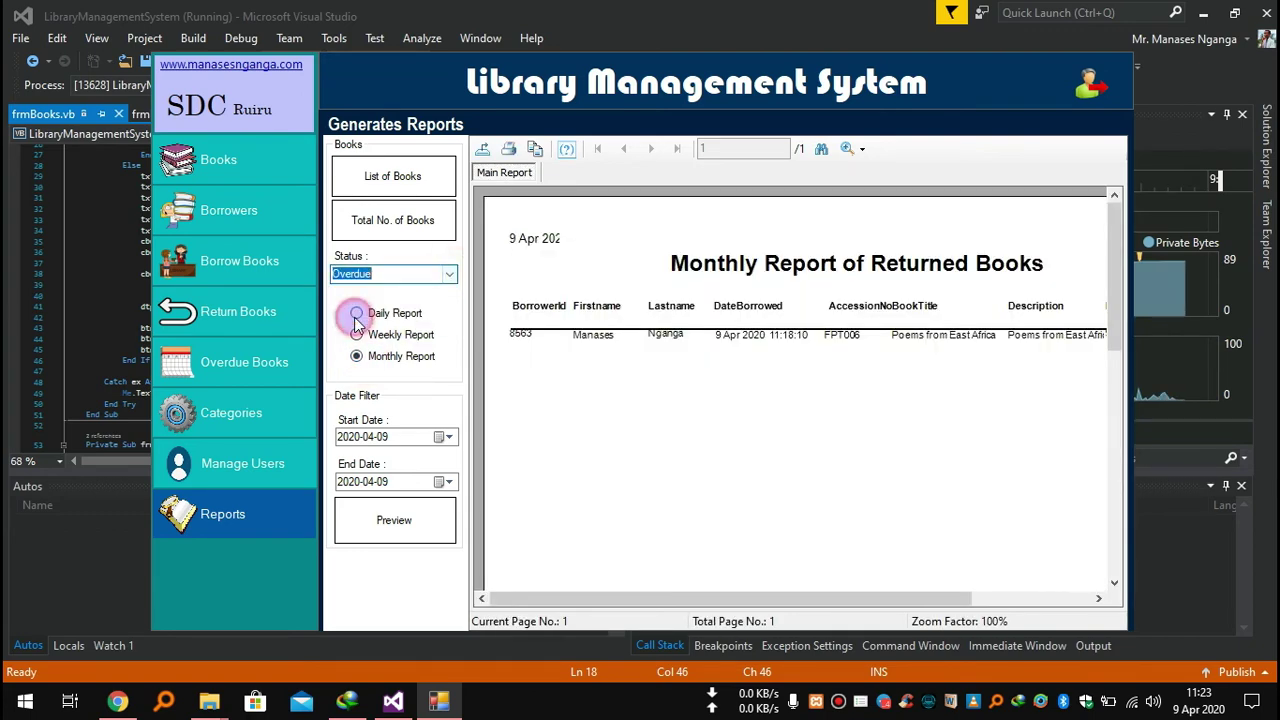
{"action": "left_click", "coordinate": [371, 313]}
{"action": "left_click", "coordinate": [386, 336]}
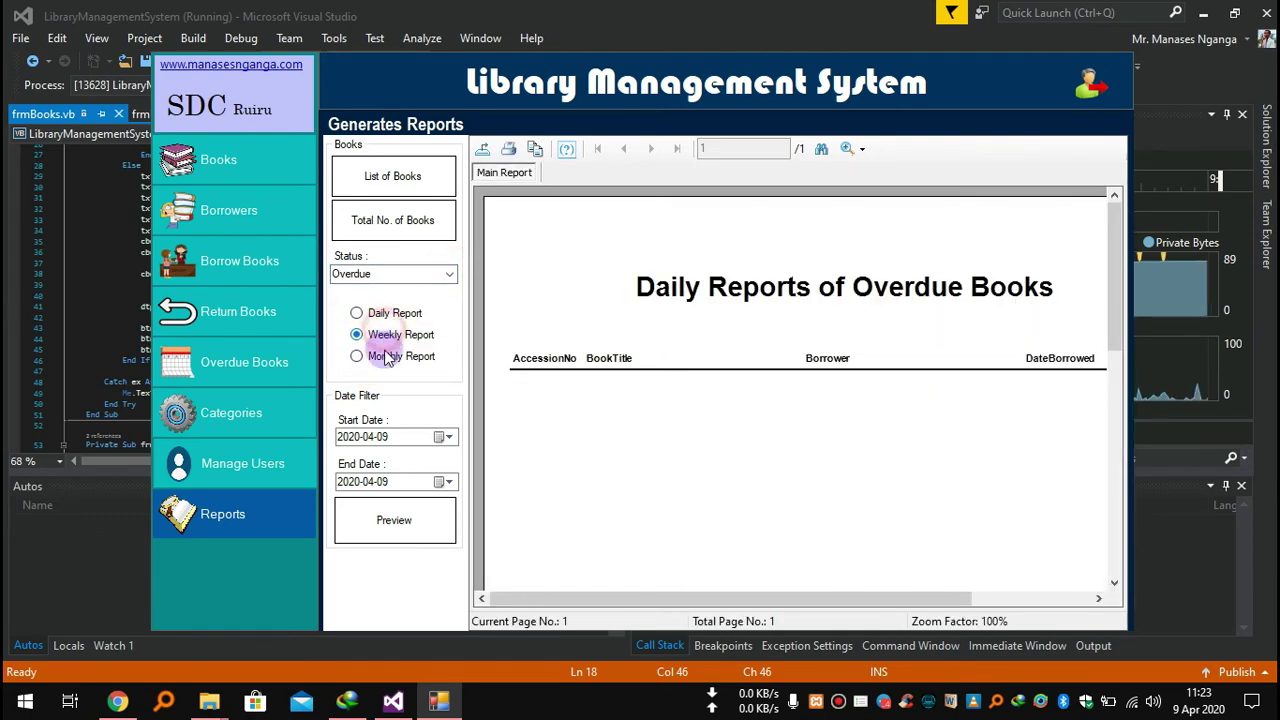
{"action": "left_click", "coordinate": [388, 358]}
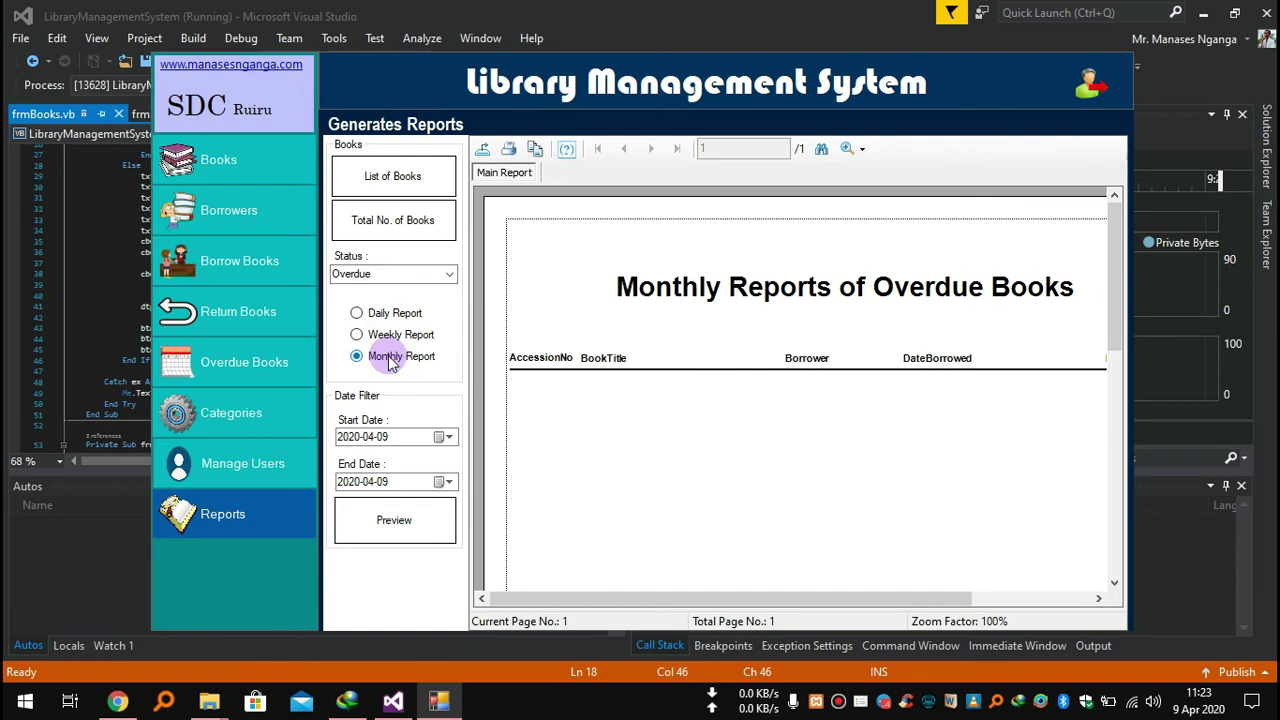
Set the report's start date to 2020-01-01 using the calendar.
{"action": "left_click", "coordinate": [445, 438]}
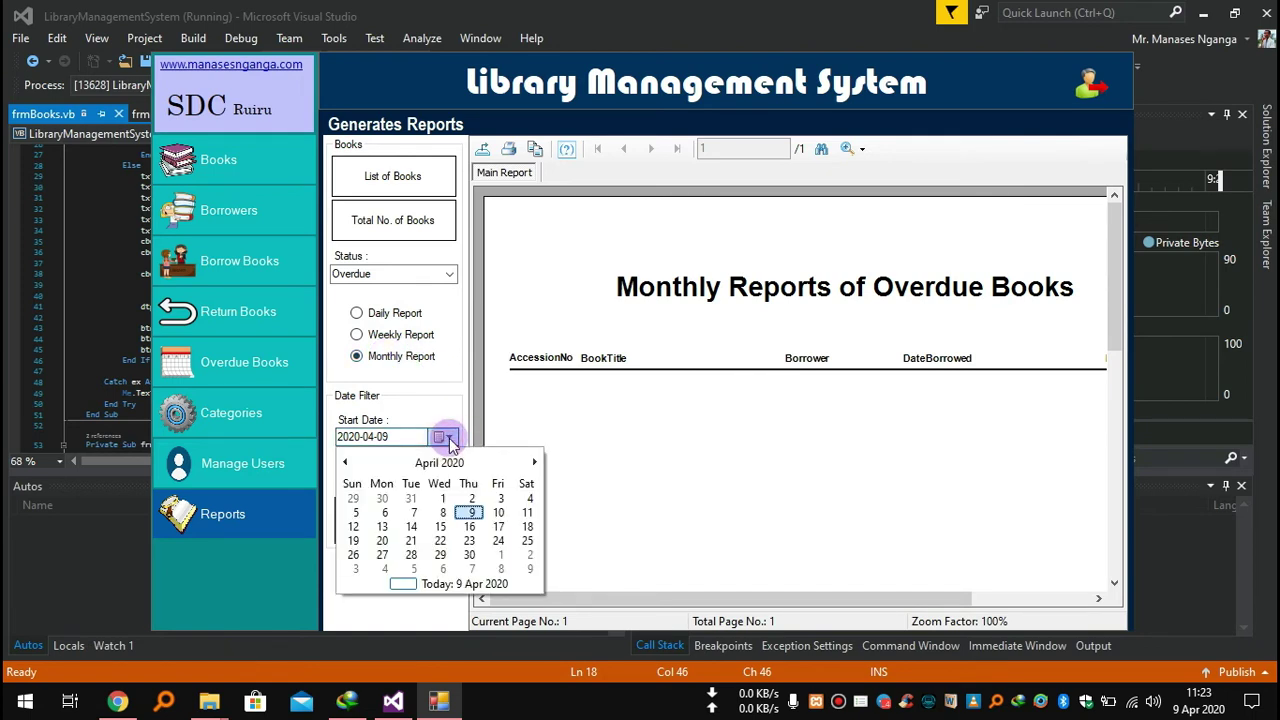
{"action": "left_click", "coordinate": [441, 464]}
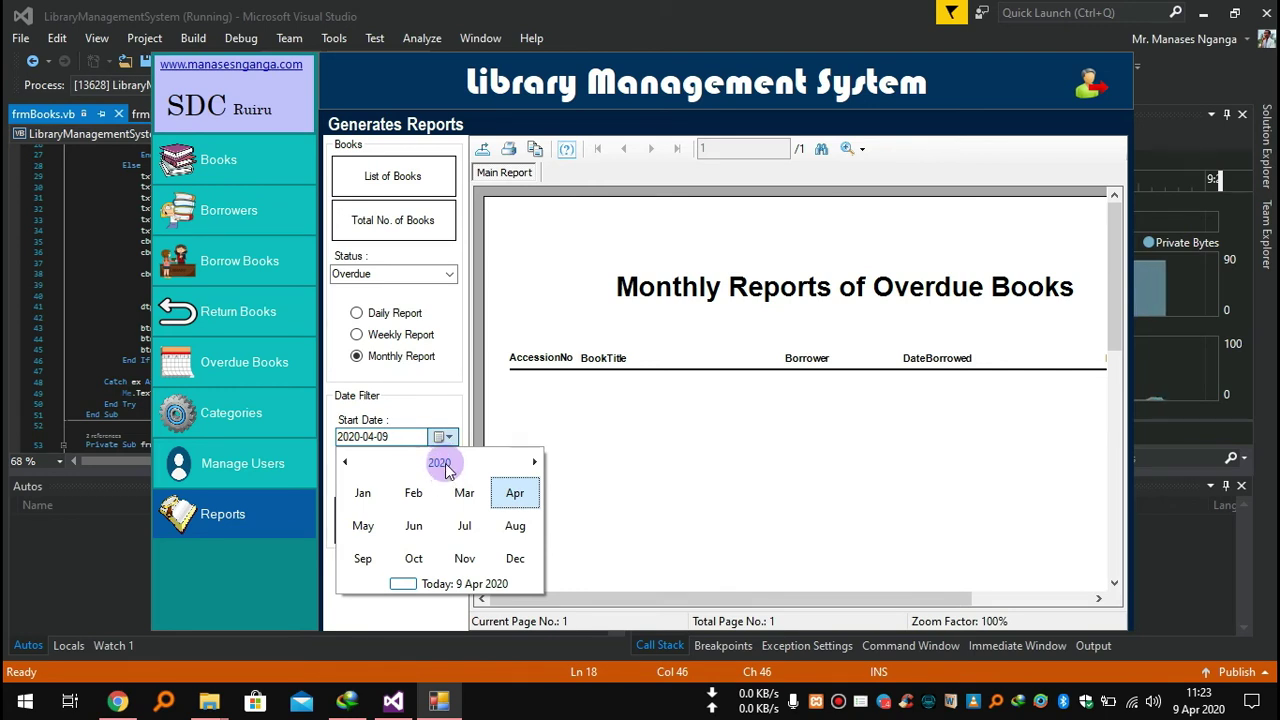
{"action": "left_click", "coordinate": [413, 493]}
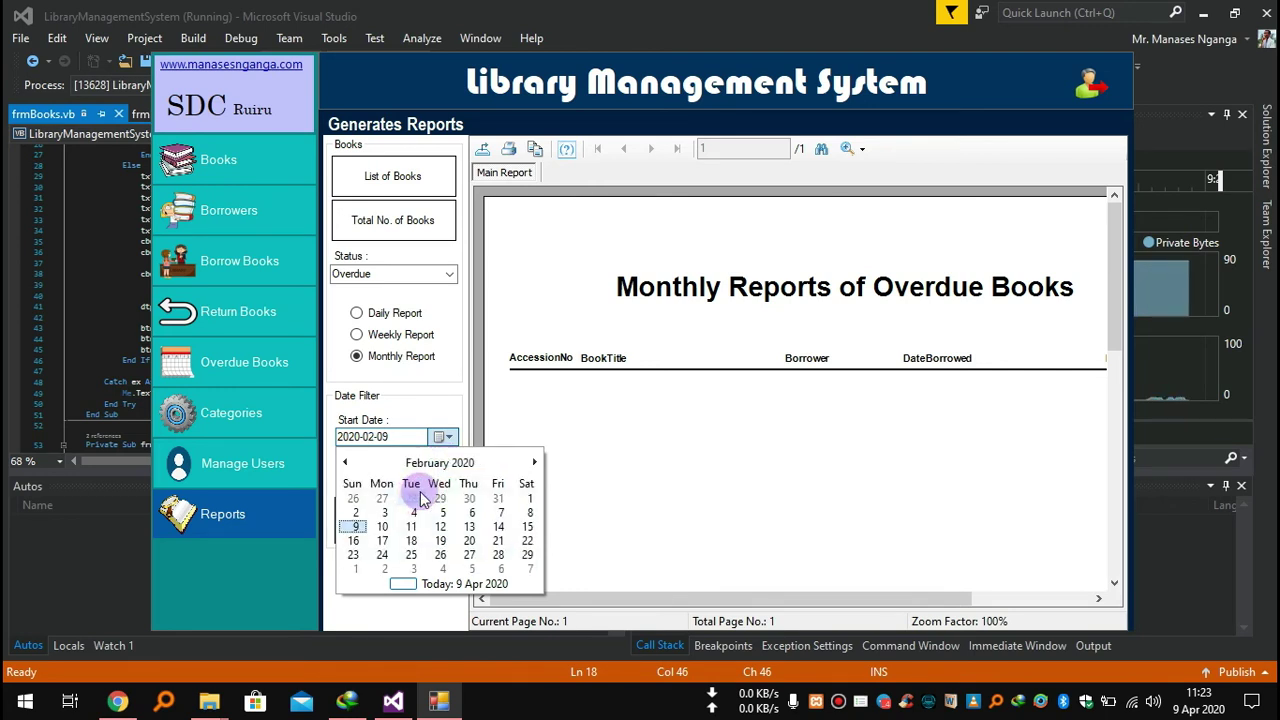
{"action": "left_click", "coordinate": [443, 438]}
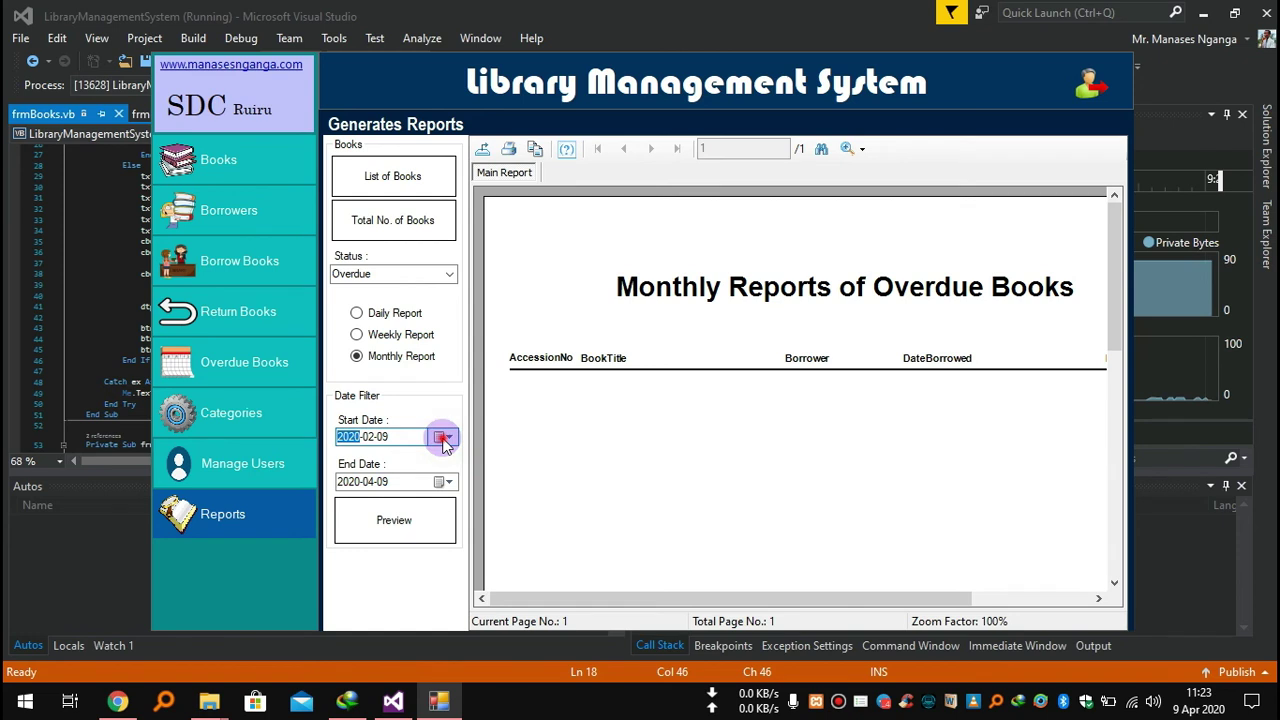
{"action": "left_click", "coordinate": [443, 440]}
{"action": "left_click", "coordinate": [441, 462]}
{"action": "left_click", "coordinate": [361, 493]}
{"action": "left_click", "coordinate": [447, 500]}
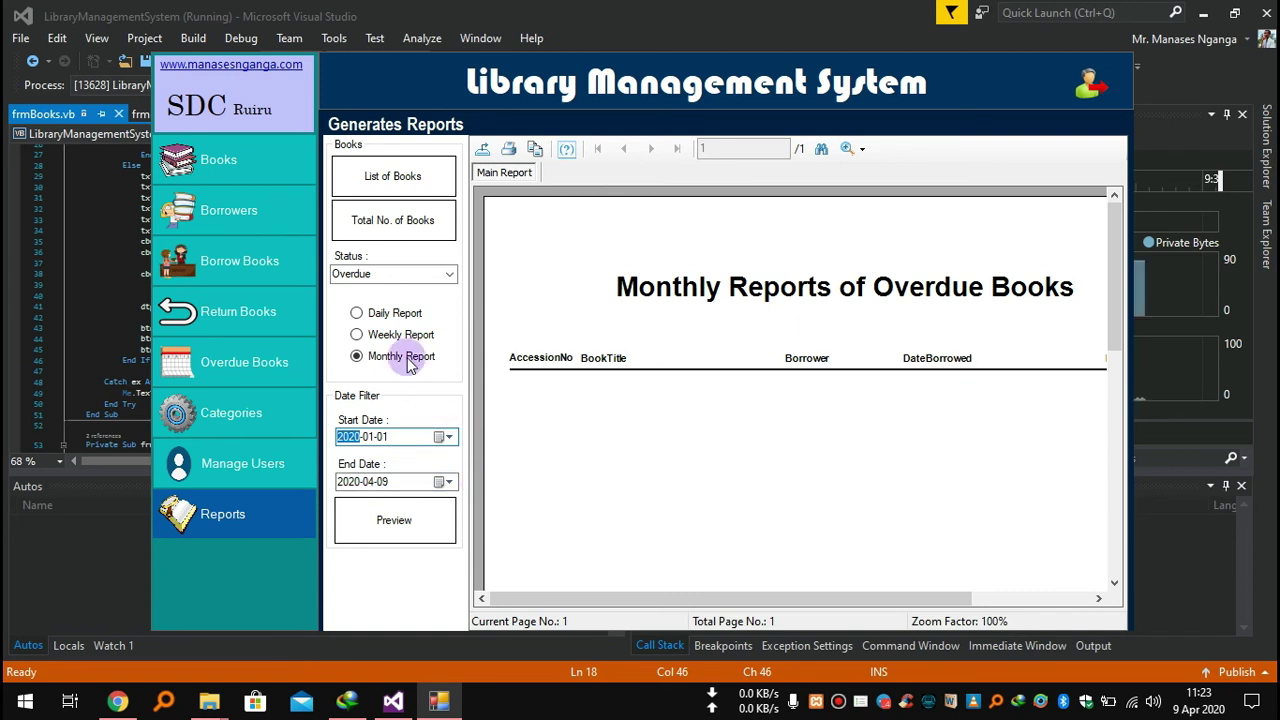
{"action": "left_click", "coordinate": [449, 277]}
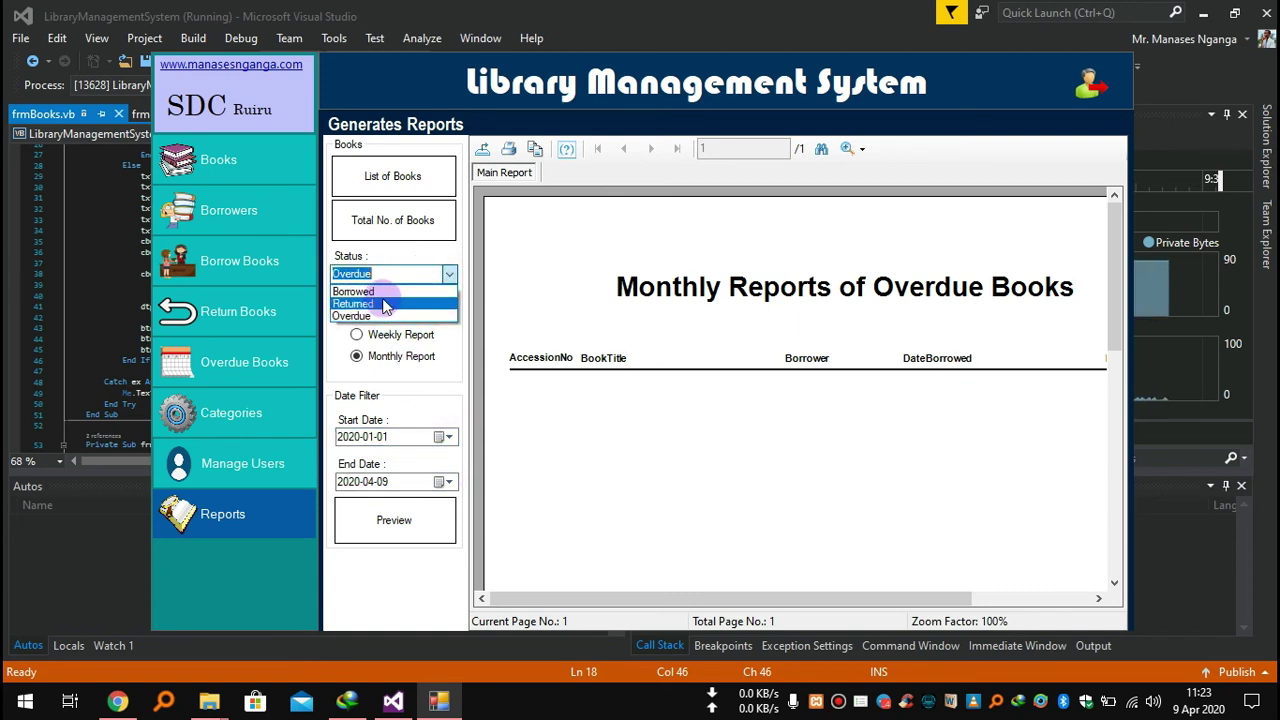
Preview the List of Borrowed Books for 2020-01-01 to 2020-04-09.
{"action": "left_click", "coordinate": [366, 298]}
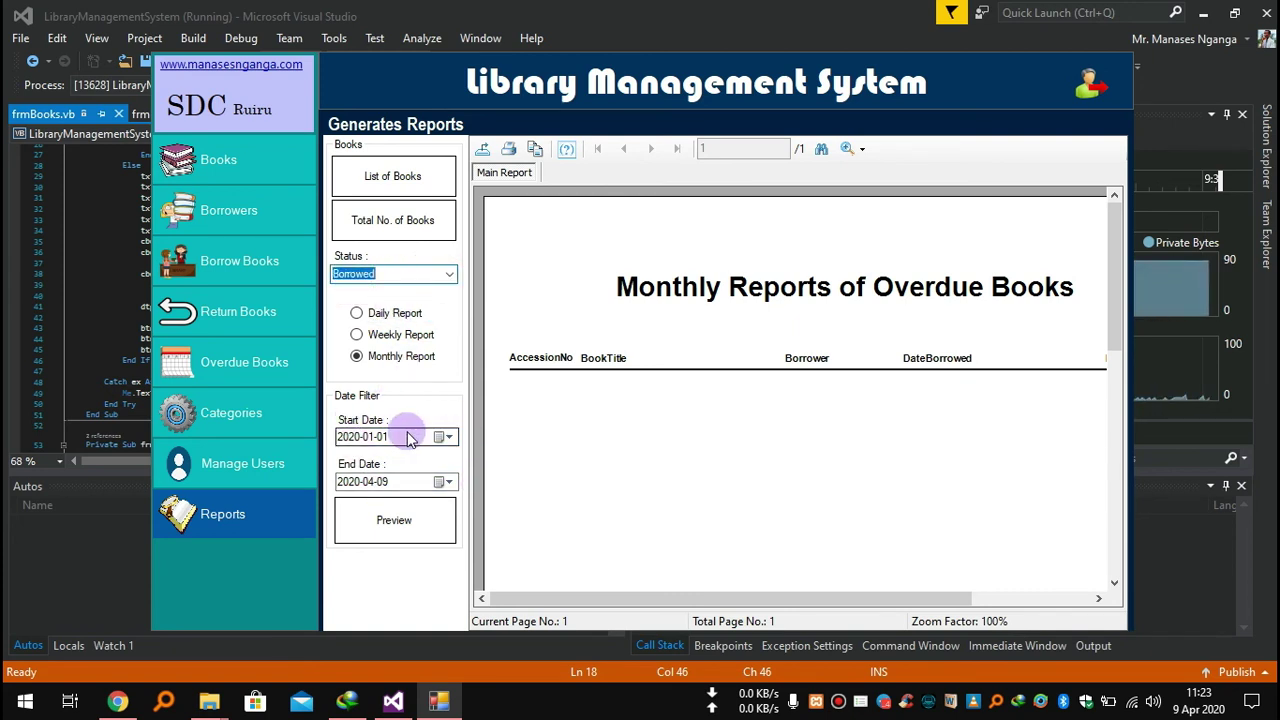
{"action": "left_click", "coordinate": [417, 530]}
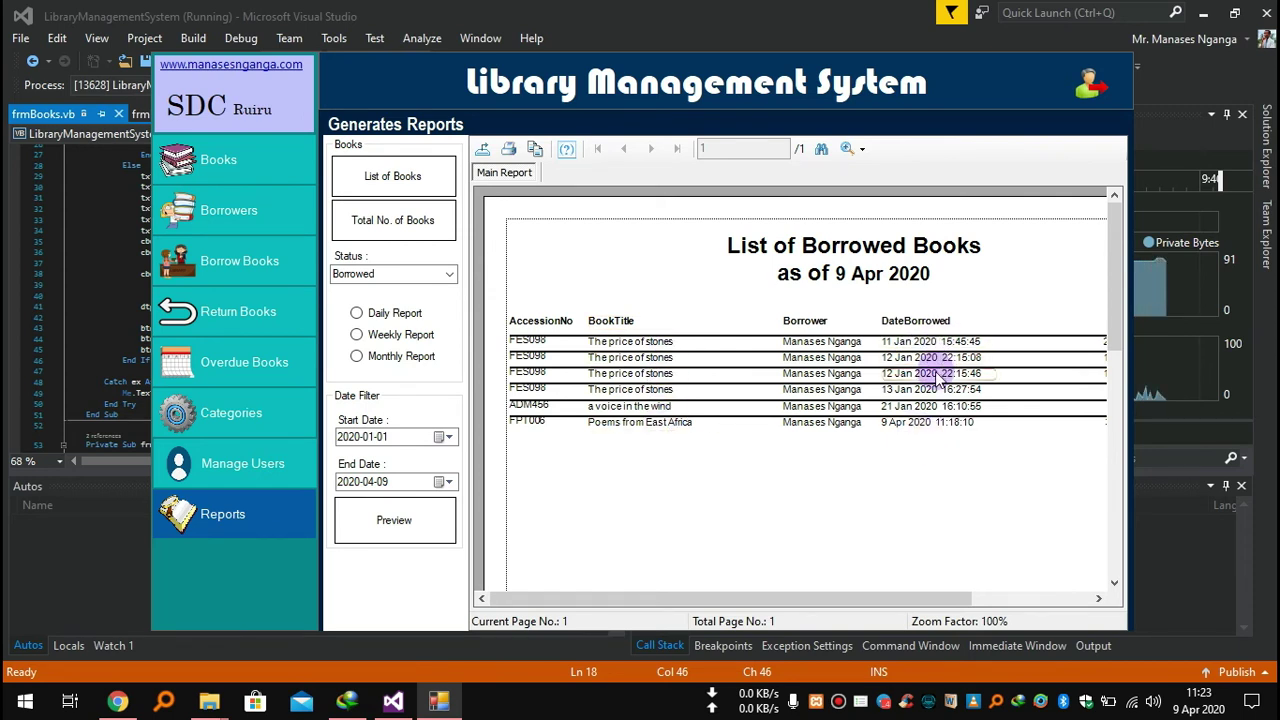
{"action": "left_click", "coordinate": [449, 274]}
Preview the six-row List of Returned Books, then go through Books to Manage Users.
{"action": "left_click", "coordinate": [415, 302]}
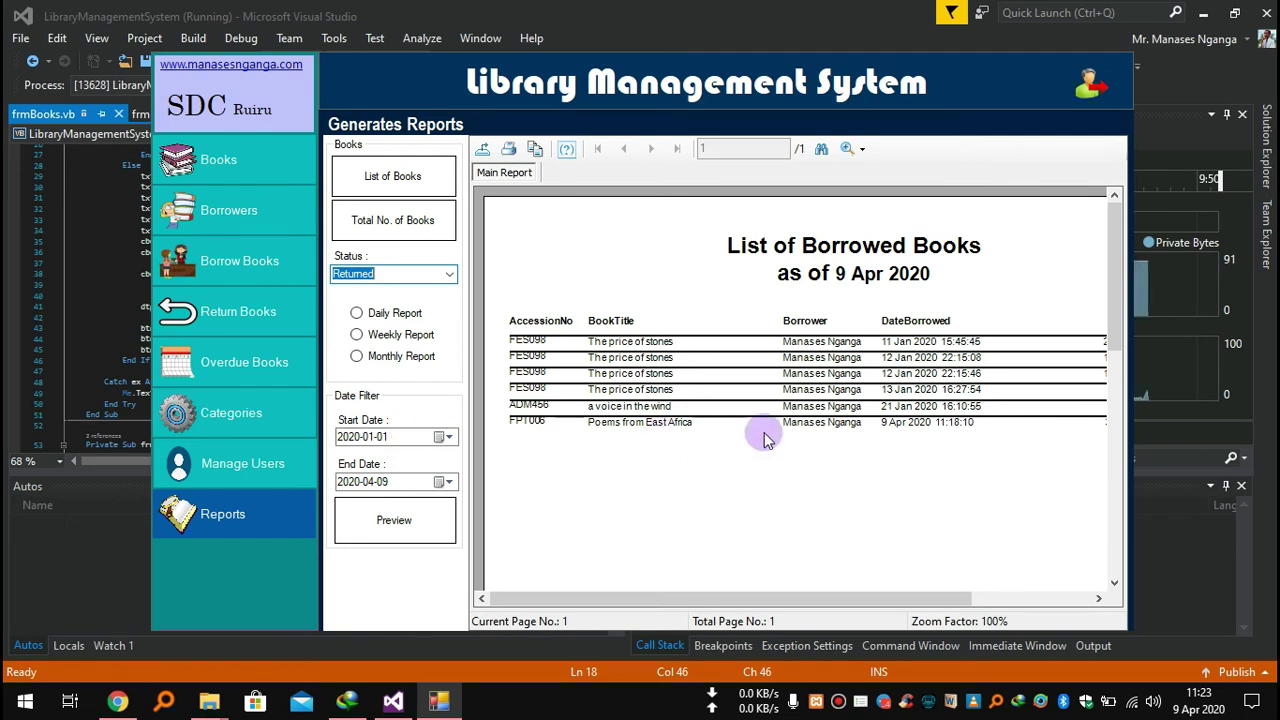
{"action": "left_click", "coordinate": [450, 275]}
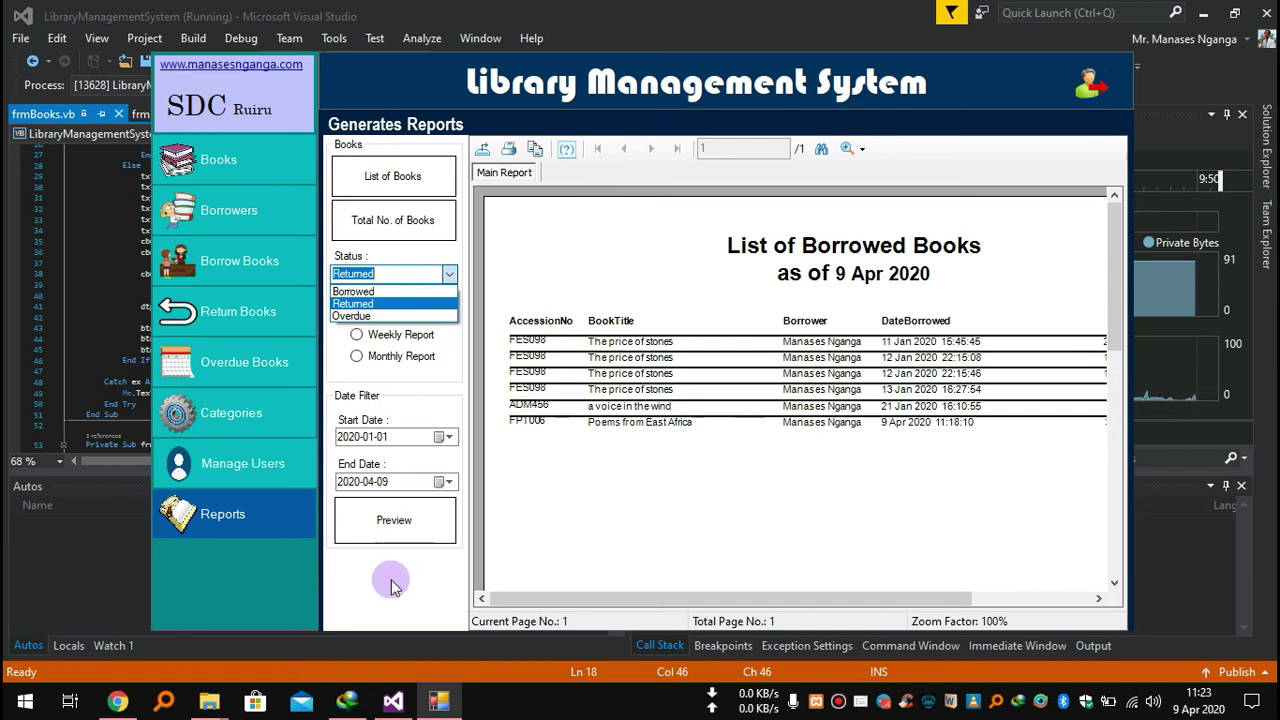
{"action": "left_click", "coordinate": [383, 517]}
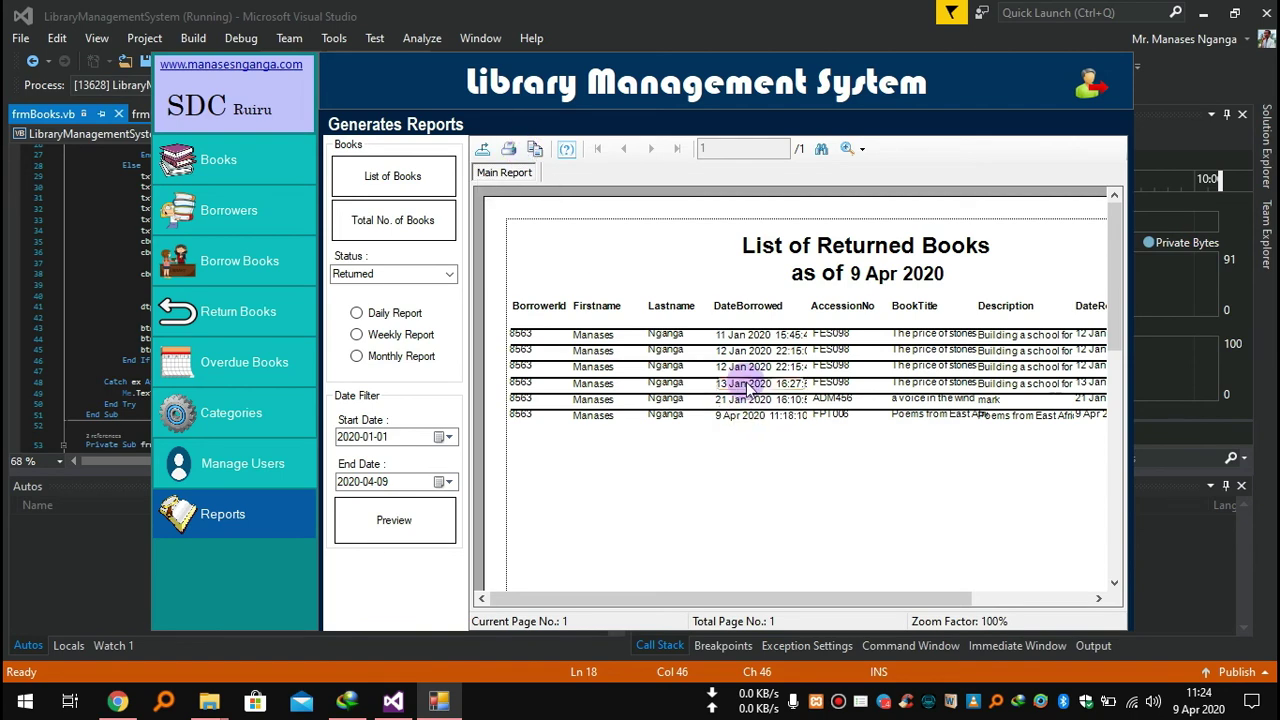
{"action": "left_click", "coordinate": [240, 168]}
{"action": "left_click", "coordinate": [258, 478]}
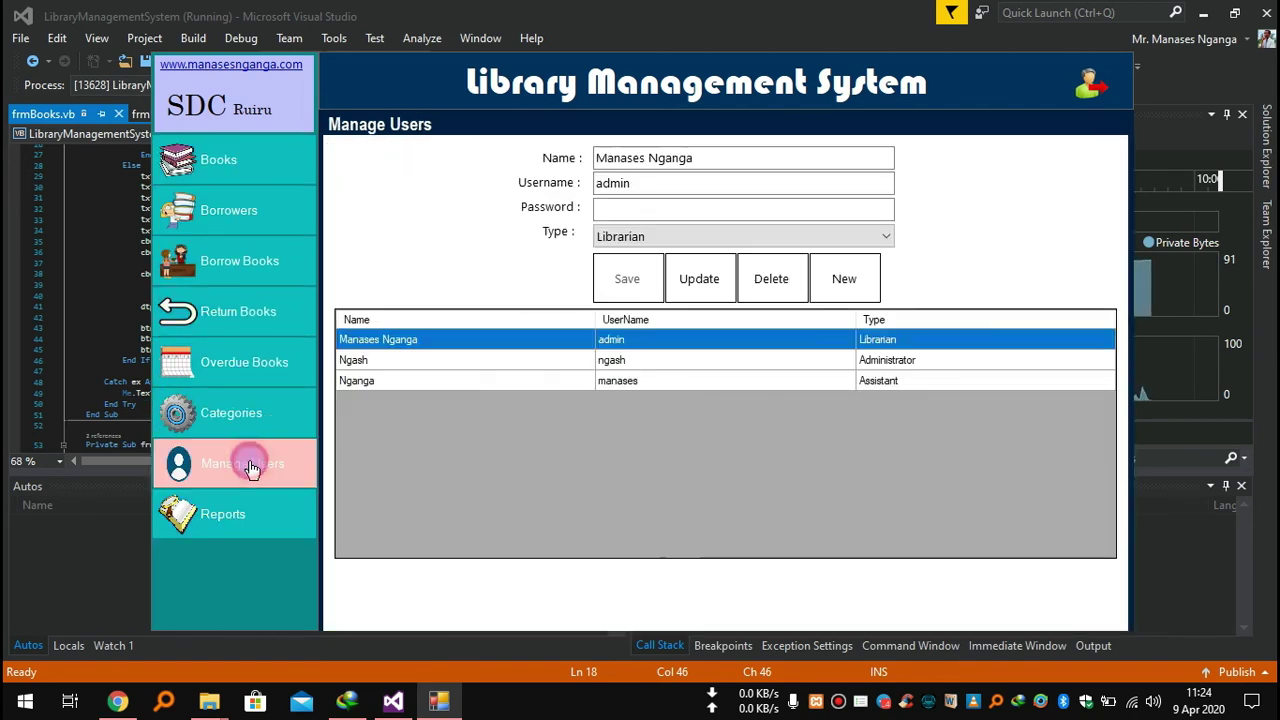